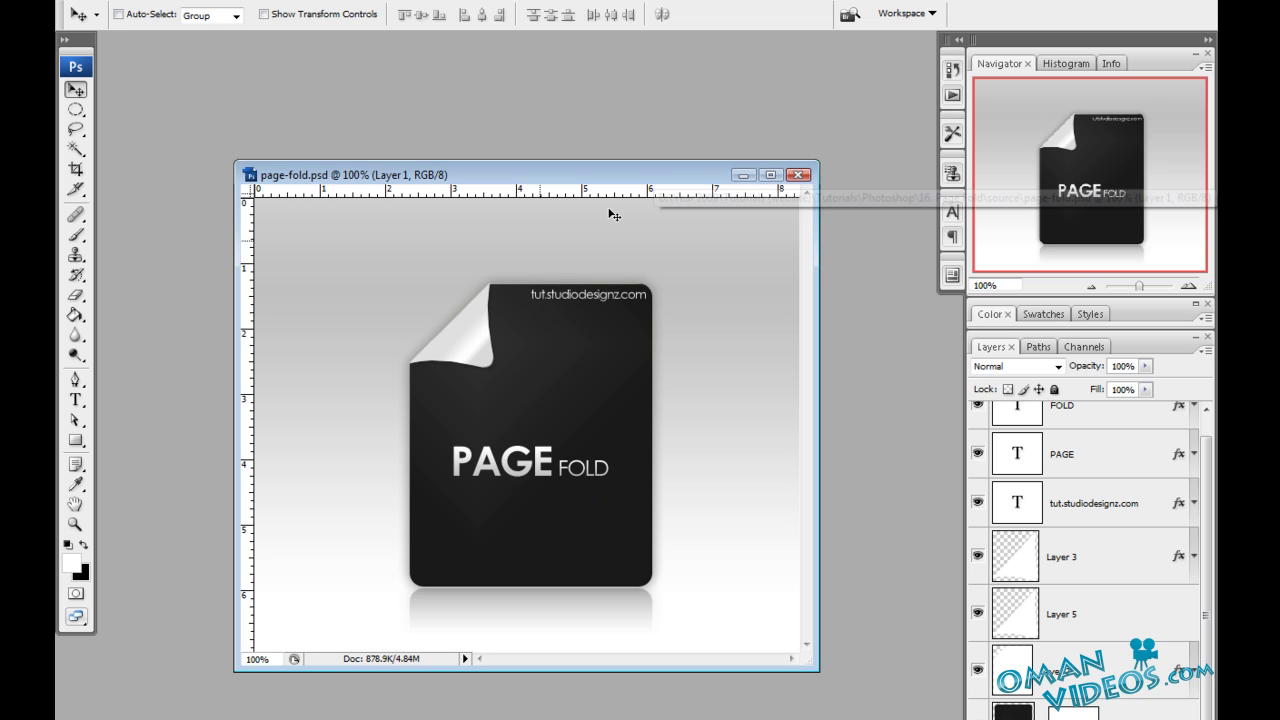
# Step: Put the page-fold.psd example away and create a new 600 × 500 pixel document in a window larger than the canvas
pyautogui.click(727, 175)
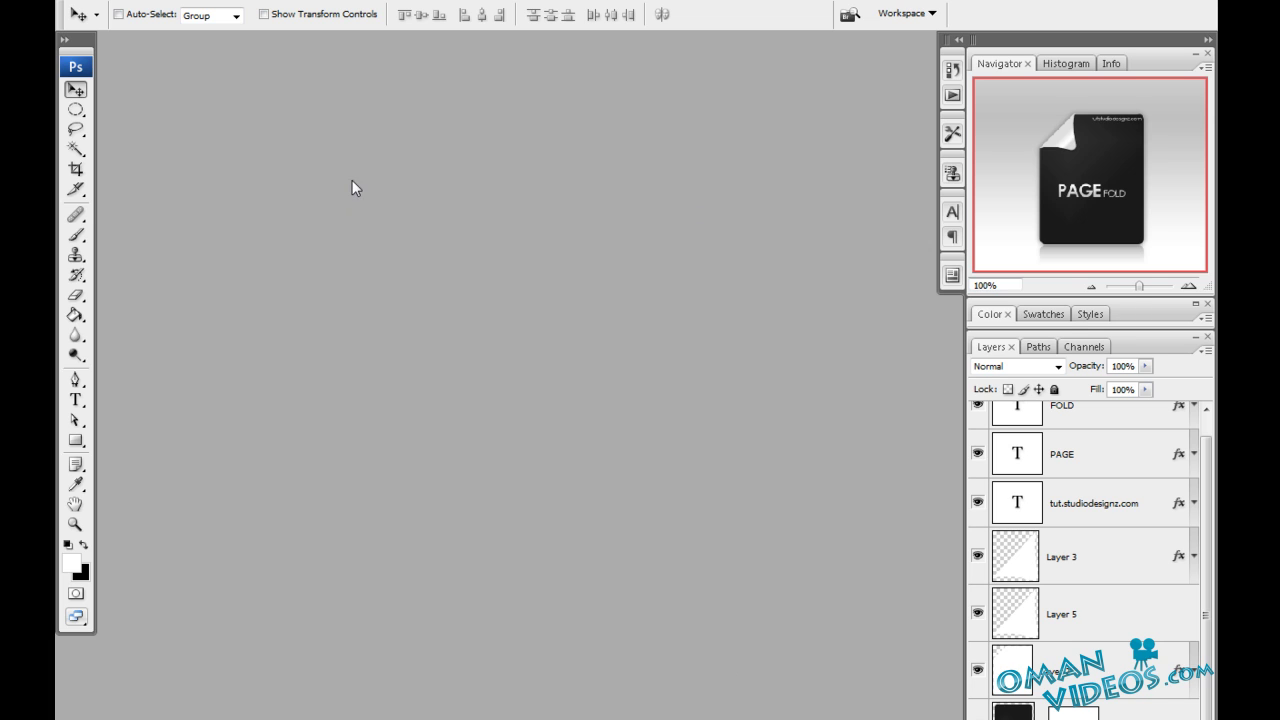
pyautogui.click(80, 3)
pyautogui.click(85, 9)
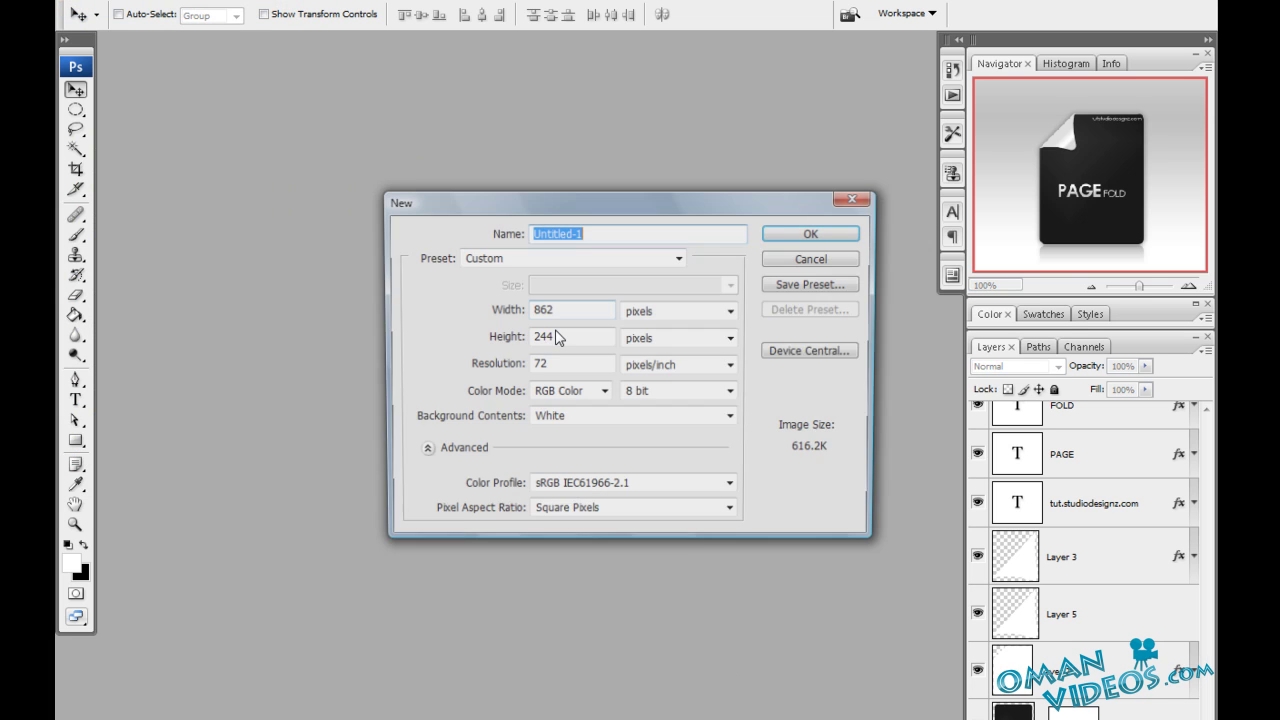
pyautogui.doubleClick(560, 310)
pyautogui.write('600')
pyautogui.press('Tab')
pyautogui.write('500')
pyautogui.click(815, 235)
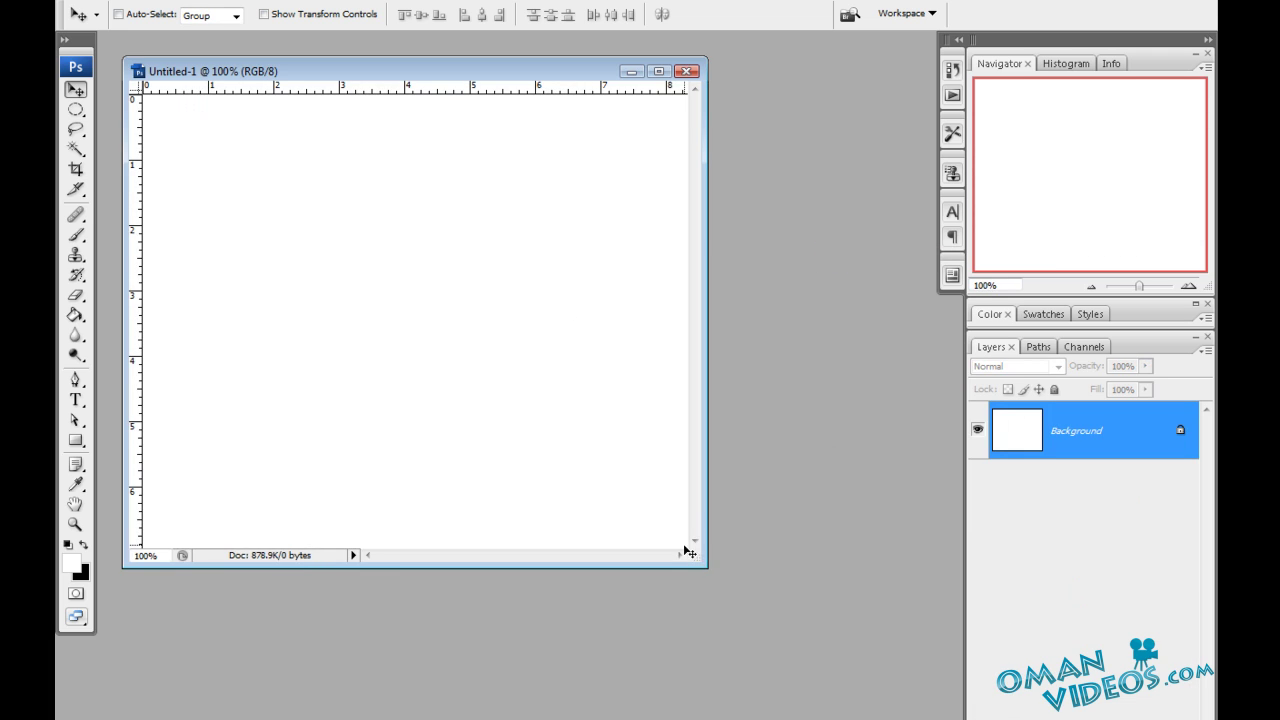
pyautogui.moveTo(705, 567); pyautogui.dragTo(768, 622)
pyautogui.moveTo(545, 80); pyautogui.dragTo(613, 170)
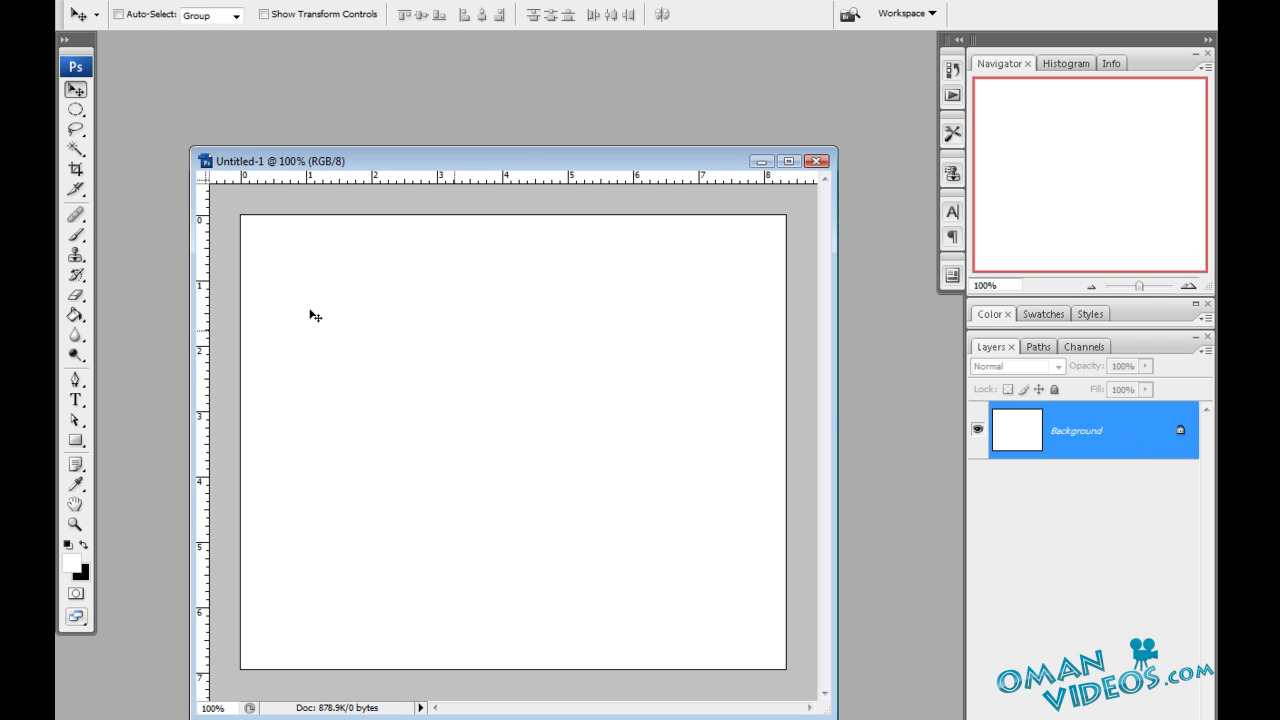
# Step: Fill the background with a vertical light-grey-to-white linear gradient running from the canvas's top edge to about two thirds down
pyautogui.moveTo(75, 314); pyautogui.dragTo(130, 323)
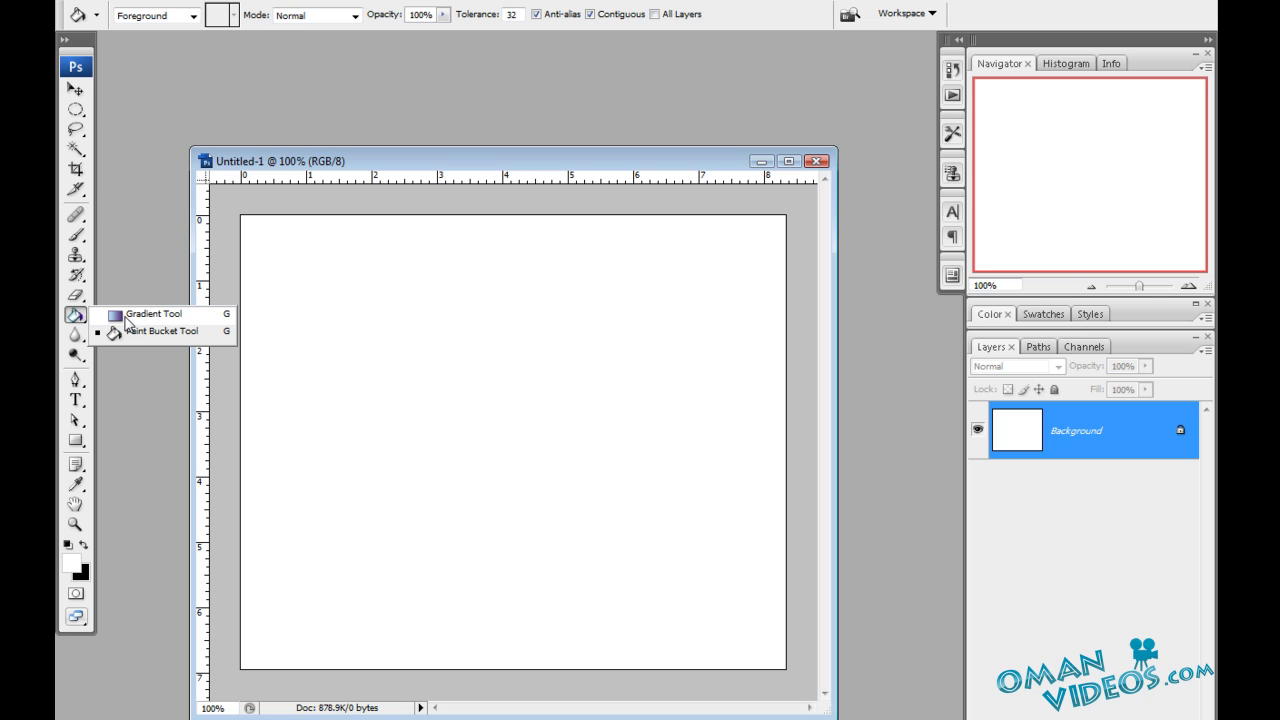
pyautogui.click(141, 319)
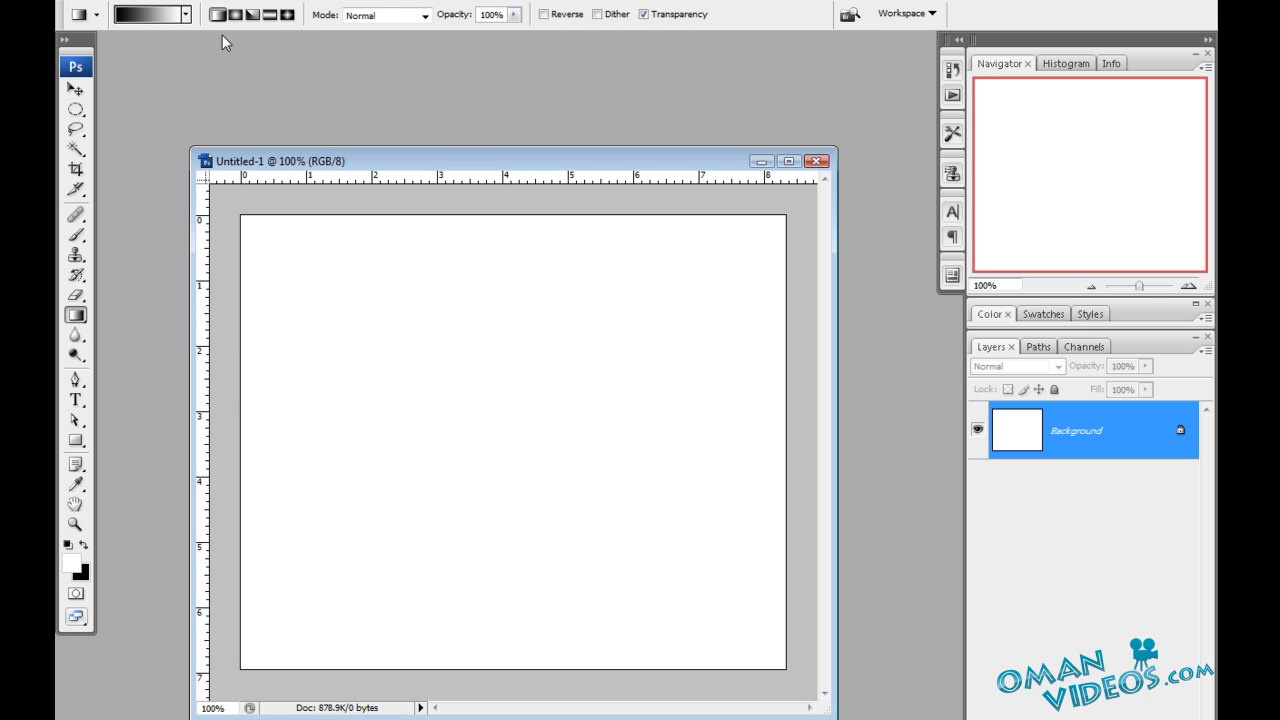
pyautogui.click(186, 15)
pyautogui.moveTo(260, 77); pyautogui.dragTo(259, 98)
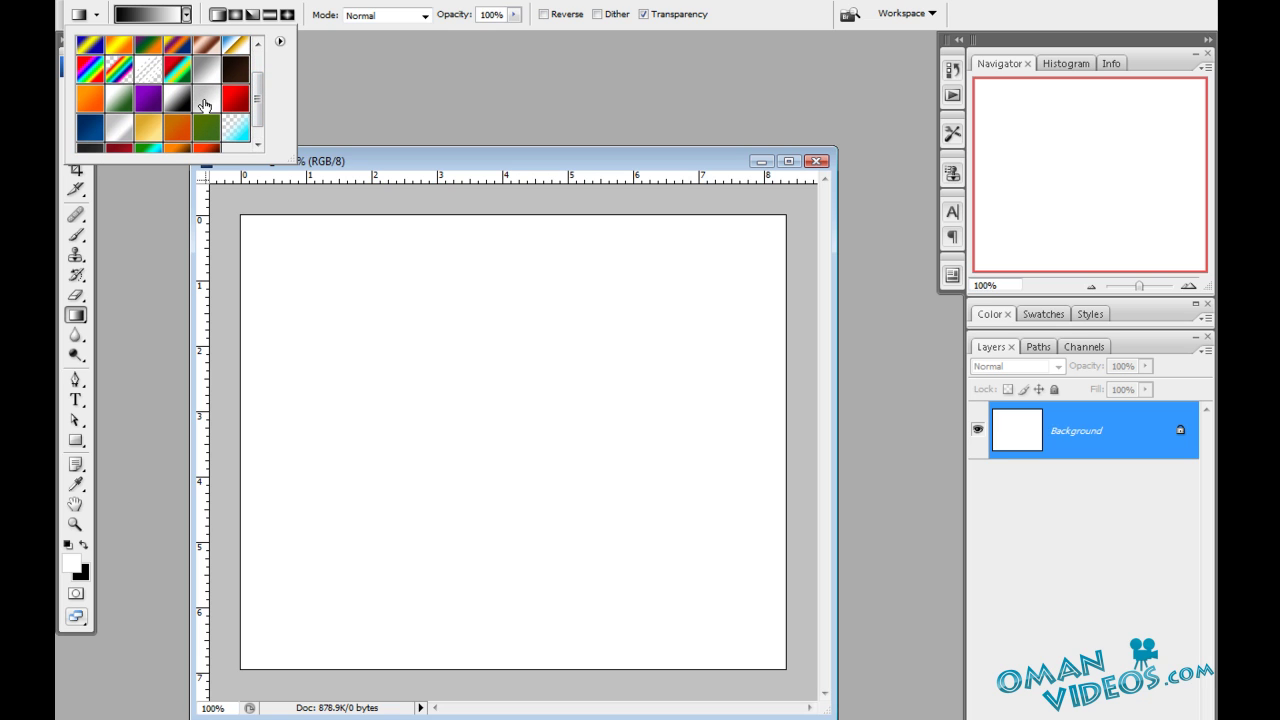
pyautogui.click(206, 101)
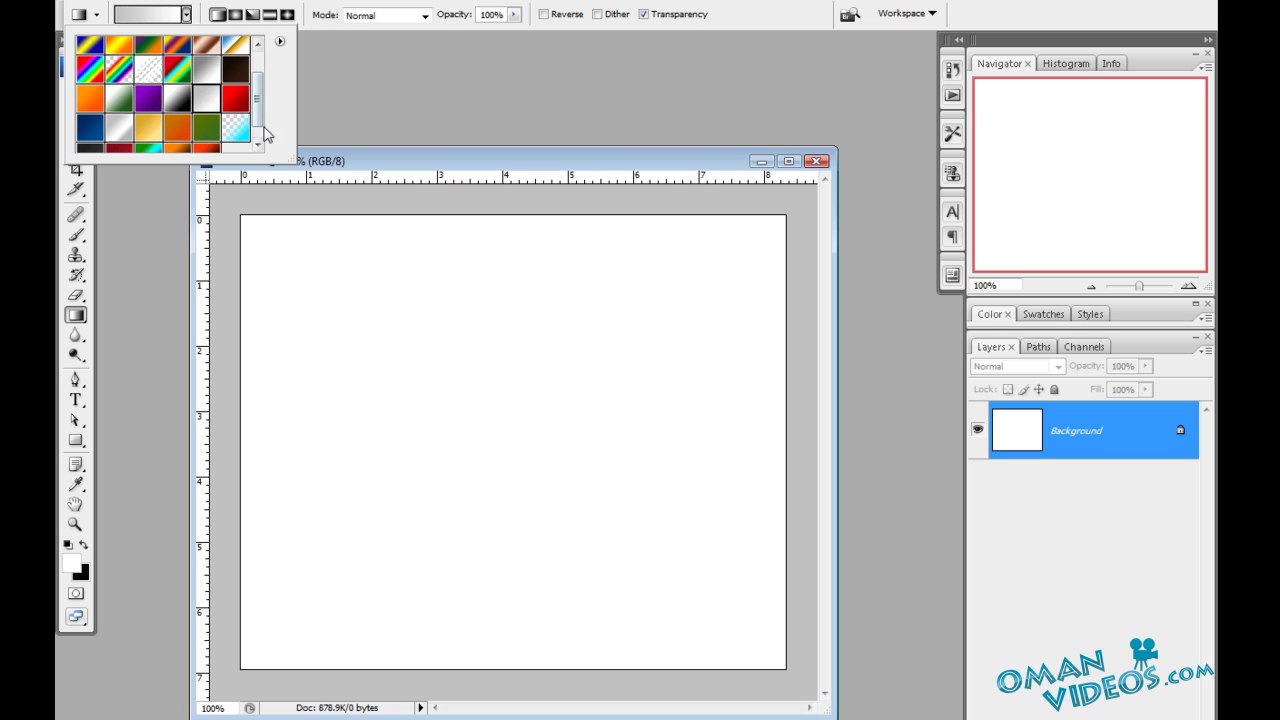
pyautogui.click(560, 172)
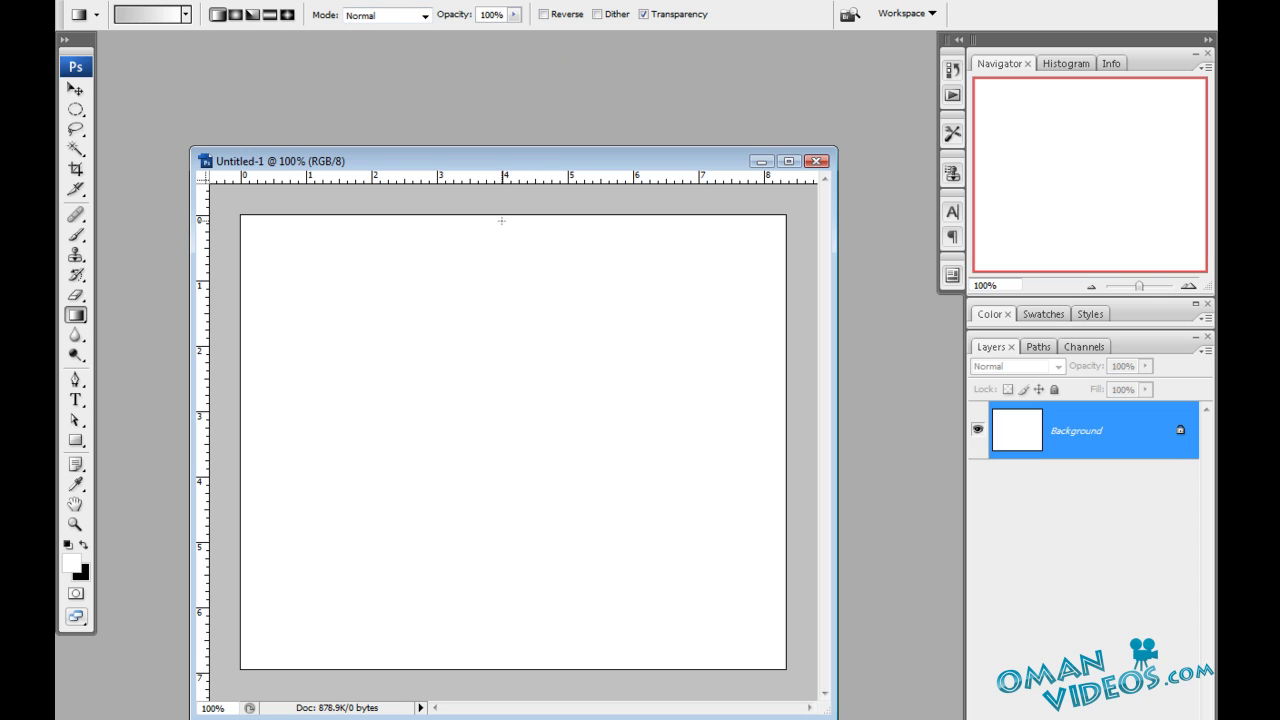
pyautogui.moveTo(504, 222); pyautogui.dragTo(506, 320)
pyautogui.moveTo(521, 510); pyautogui.dragTo(520, 509)
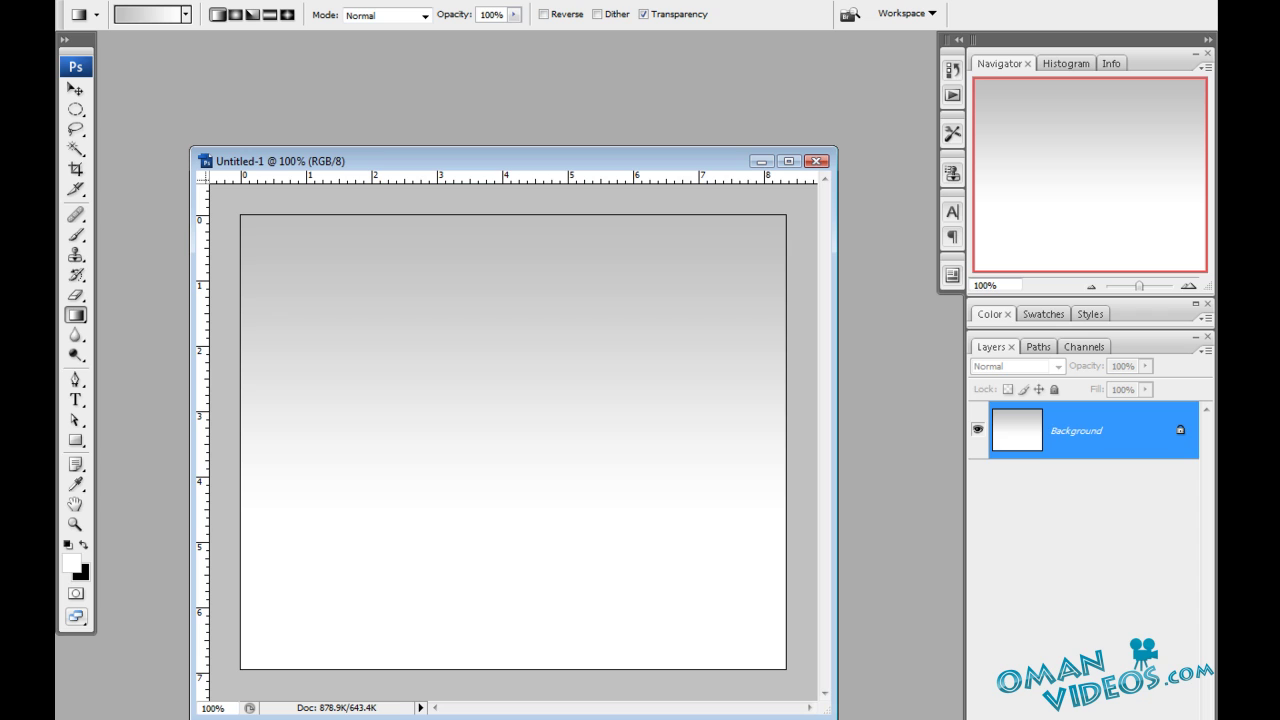
# Step: Add a new layer and set the Rounded Rectangle Tool to an 8 px corner radius
pyautogui.hotkey('ctrl', 'shift', 'alt', 'n')
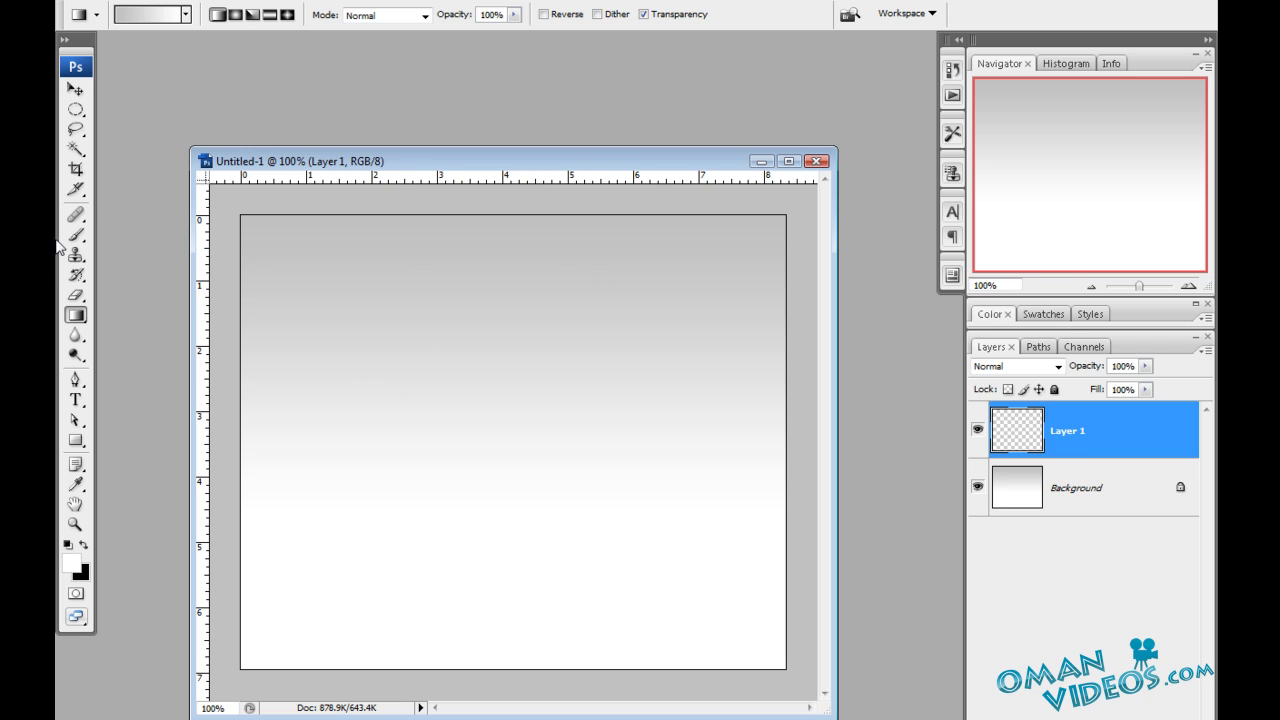
pyautogui.click(76, 440)
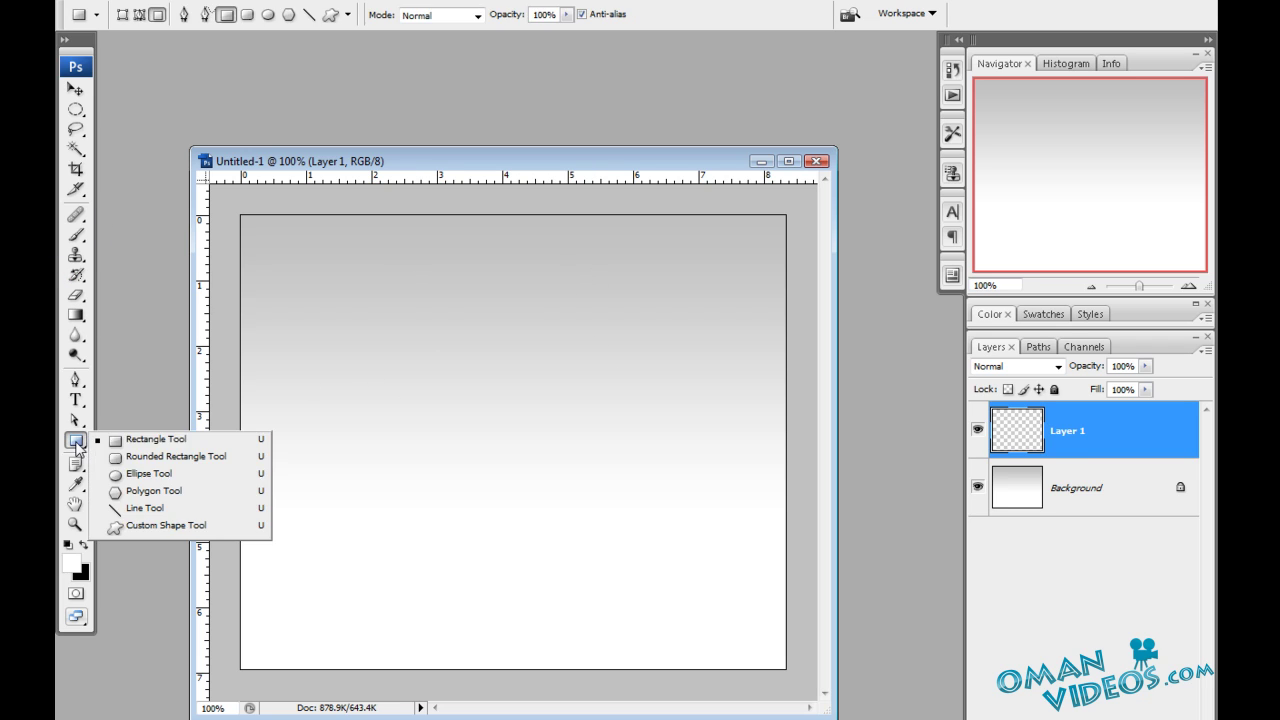
pyautogui.click(178, 462)
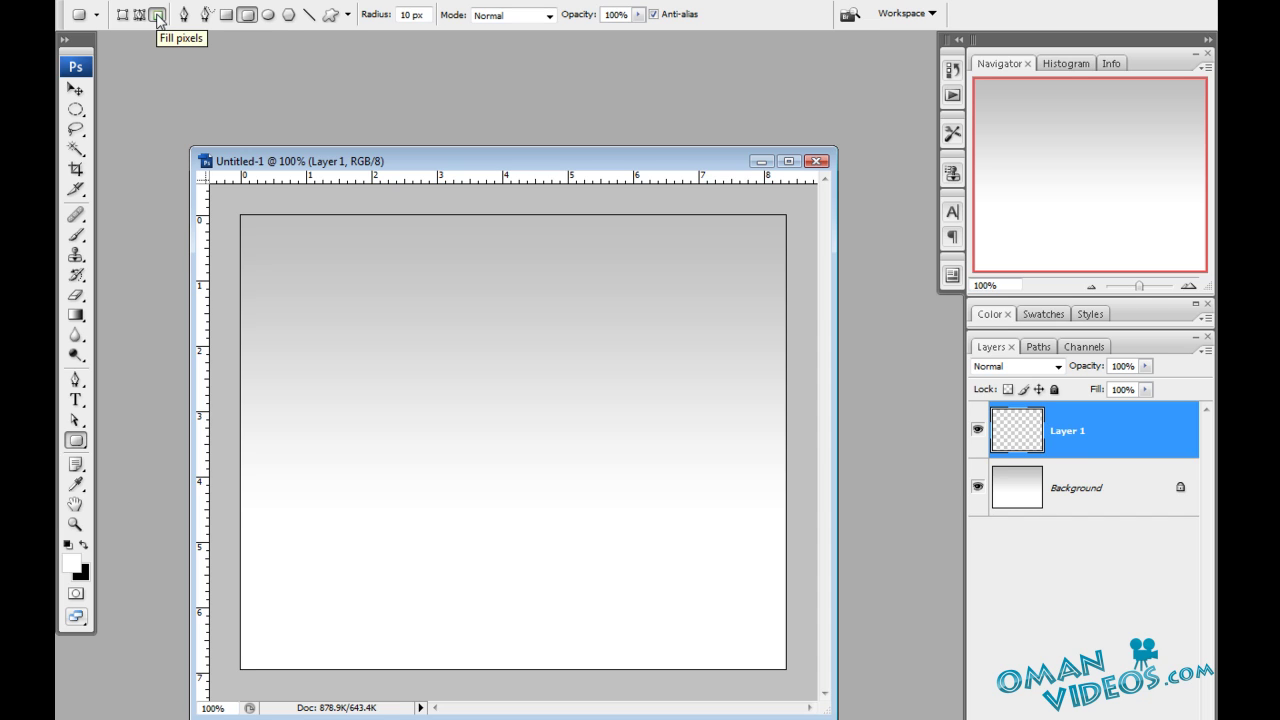
pyautogui.doubleClick(399, 14)
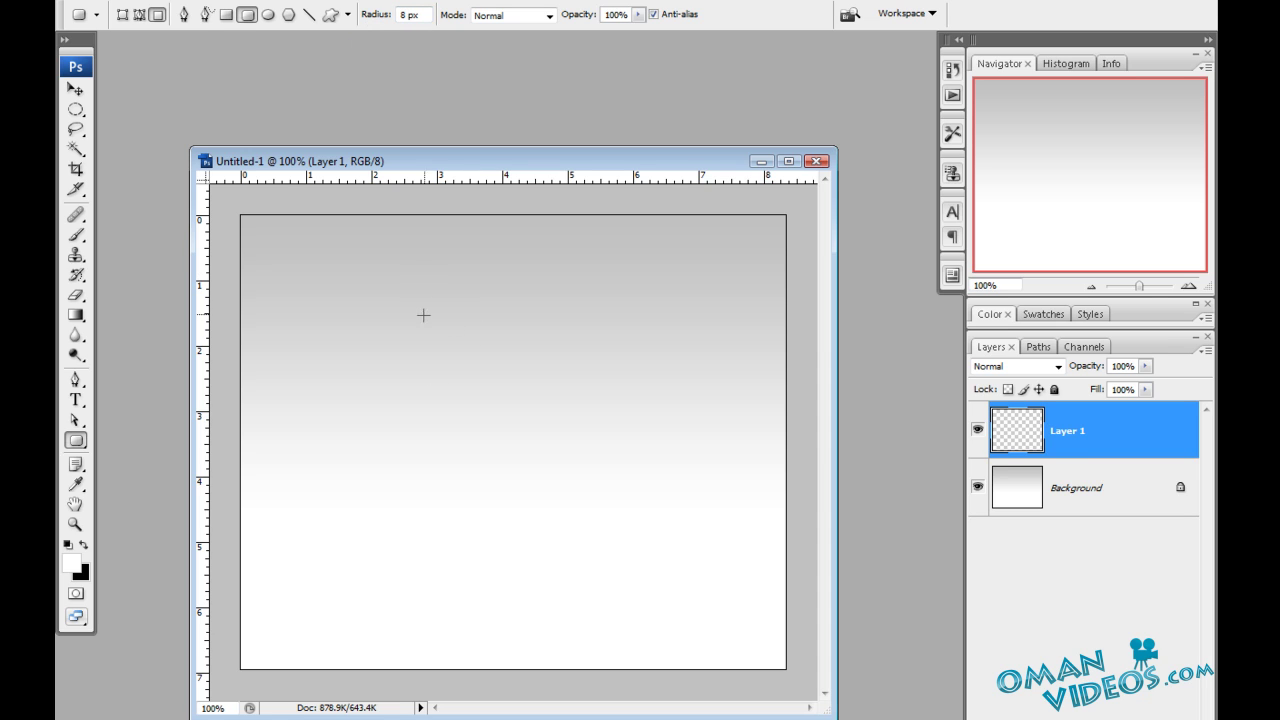
# Step: Undo the white trial shape, choose a mid-grey foreground and draw a rounded rectangle about 3 in wide and 4.2 in tall
pyautogui.moveTo(414, 278); pyautogui.dragTo(608, 574)
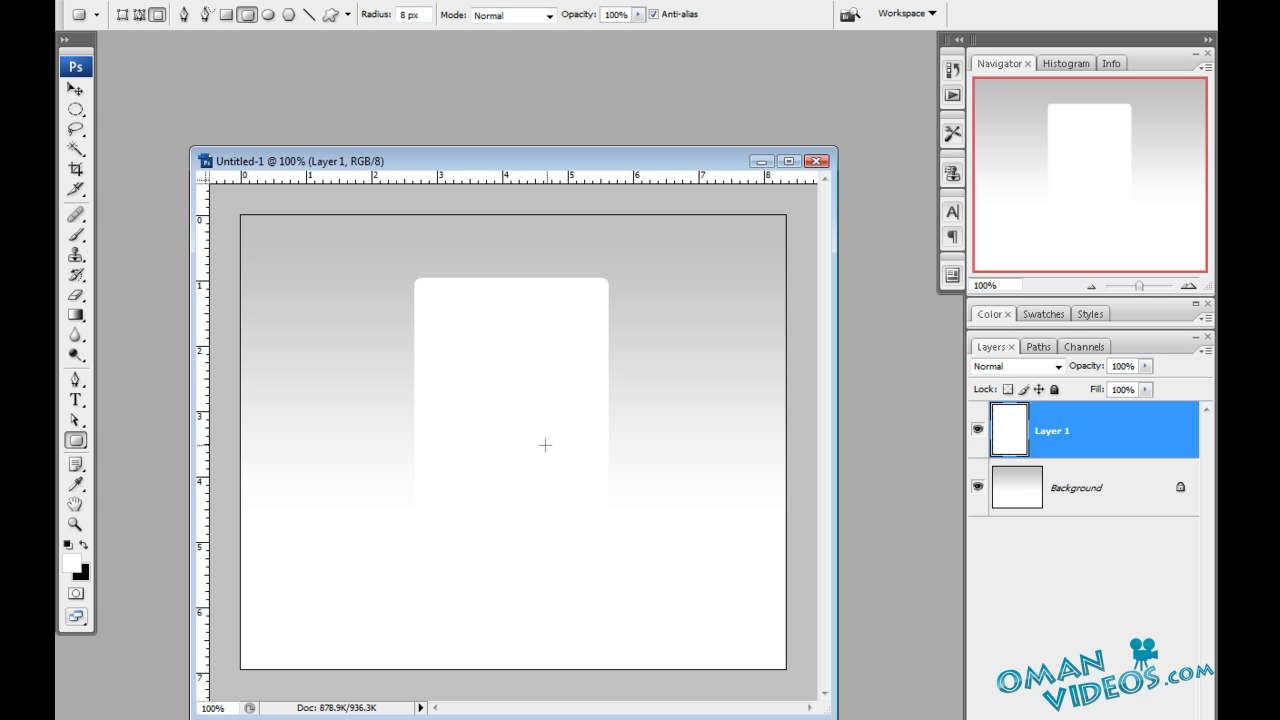
pyautogui.hotkey('ctrl', 'z')
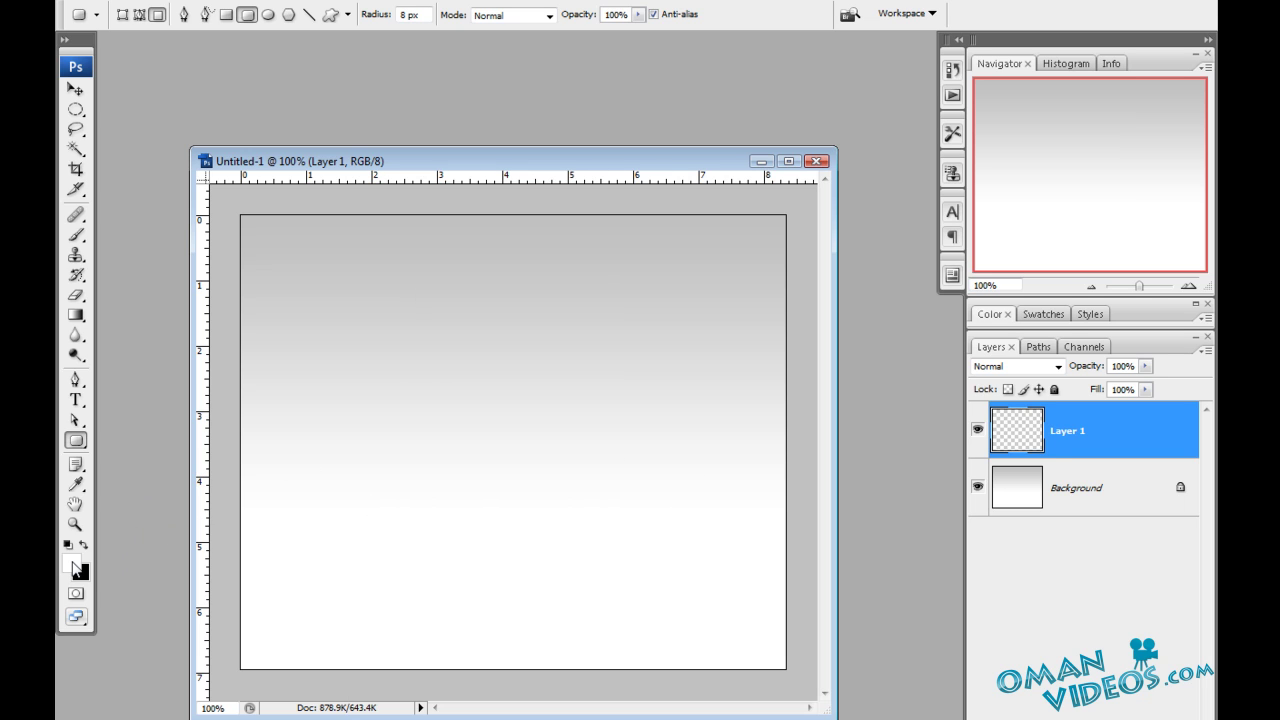
pyautogui.click(79, 571)
pyautogui.moveTo(677, 374); pyautogui.dragTo(651, 410)
pyautogui.click(677, 374)
pyautogui.click(678, 410)
pyautogui.click(1093, 311)
pyautogui.moveTo(438, 282); pyautogui.dragTo(637, 558)
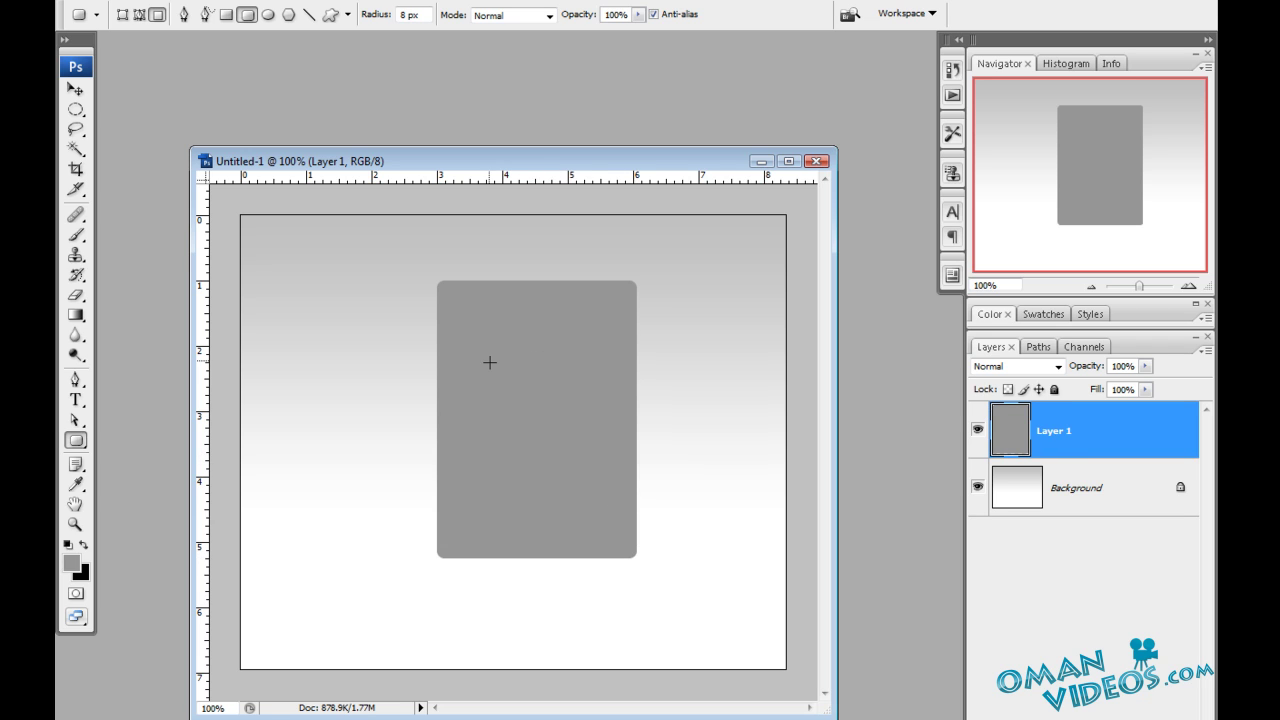
# Step: Centre the grey rectangle horizontally and vertically on the canvas, leaving nothing selected
pyautogui.press('v')
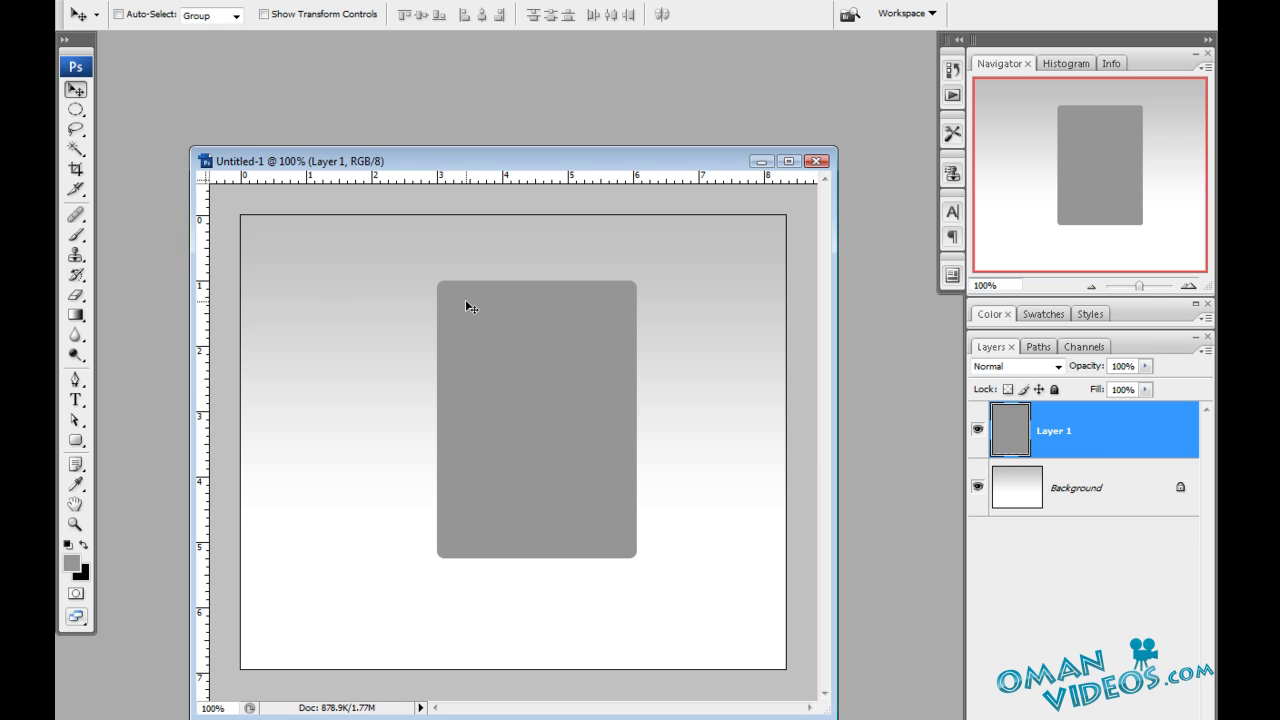
pyautogui.hotkey('ctrl', 'a')
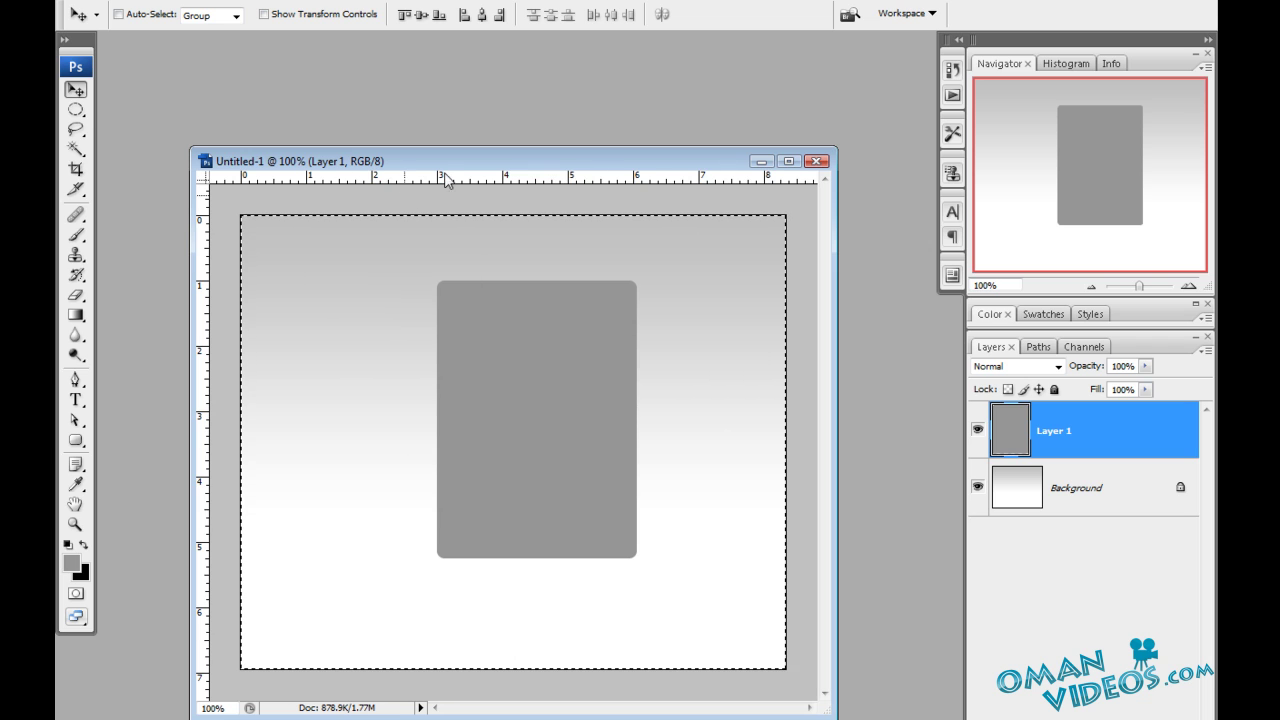
pyautogui.click(483, 15)
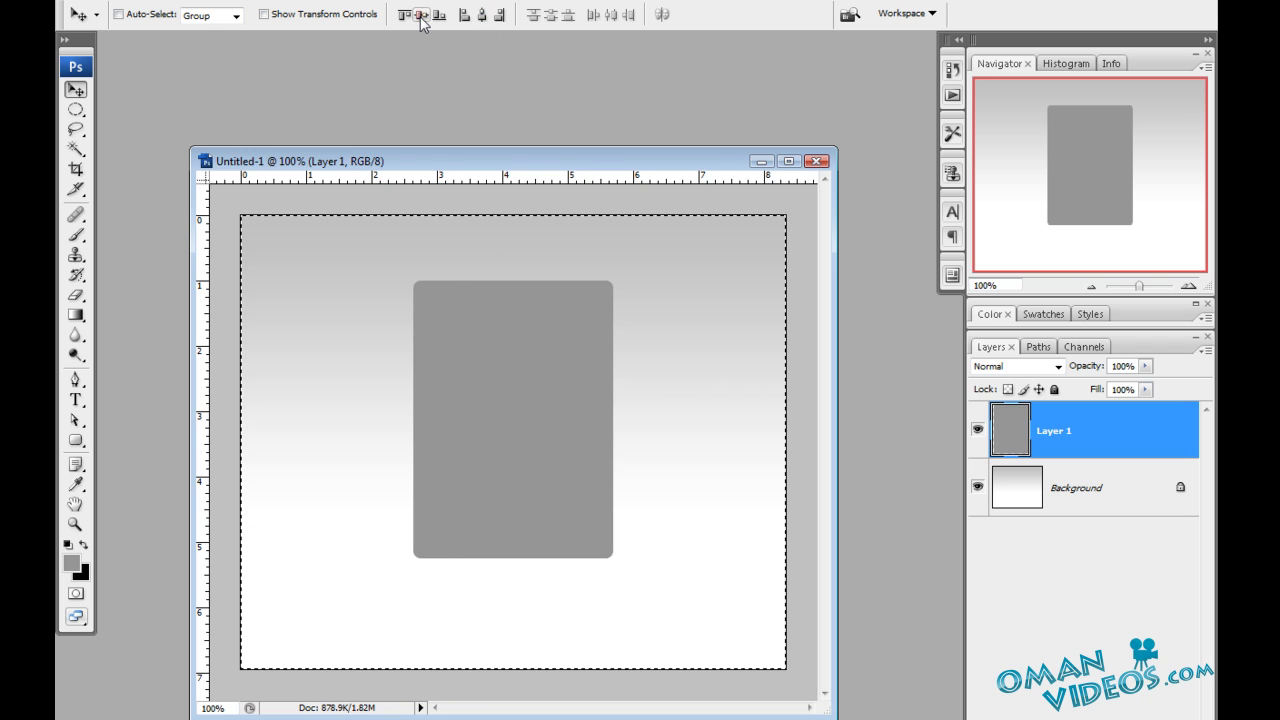
pyautogui.click(421, 17)
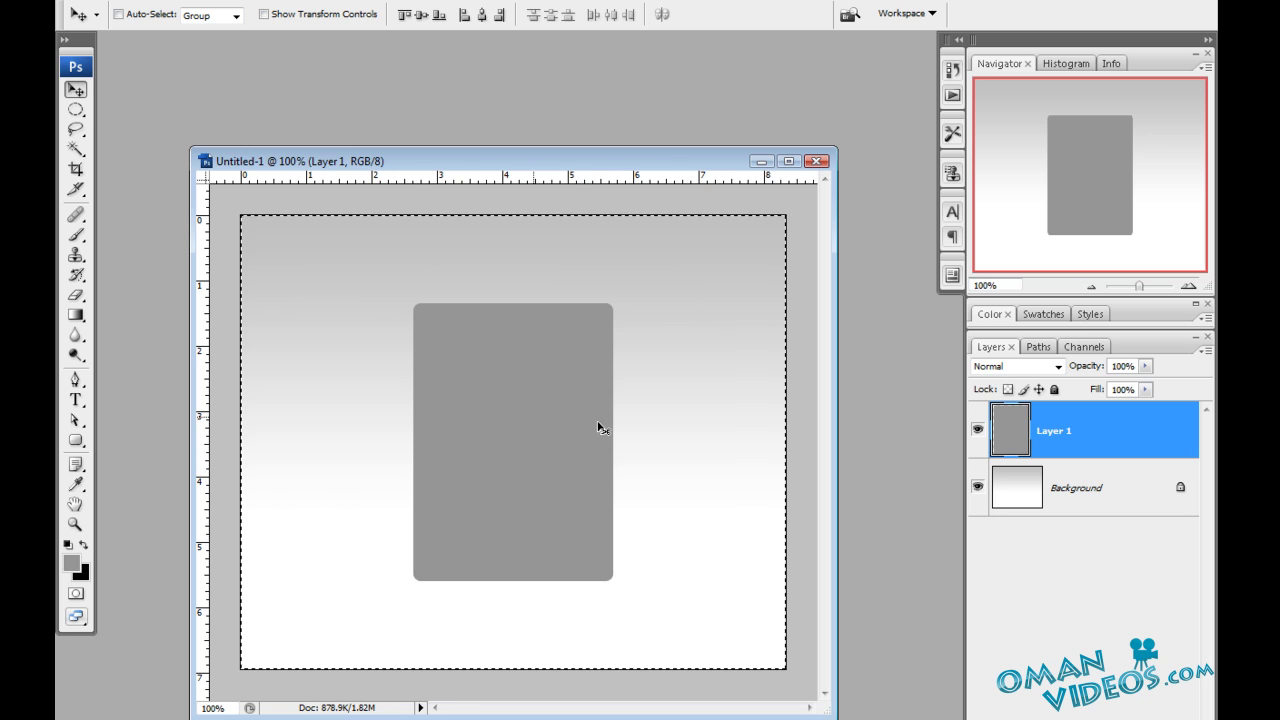
pyautogui.hotkey('ctrl', 'd')
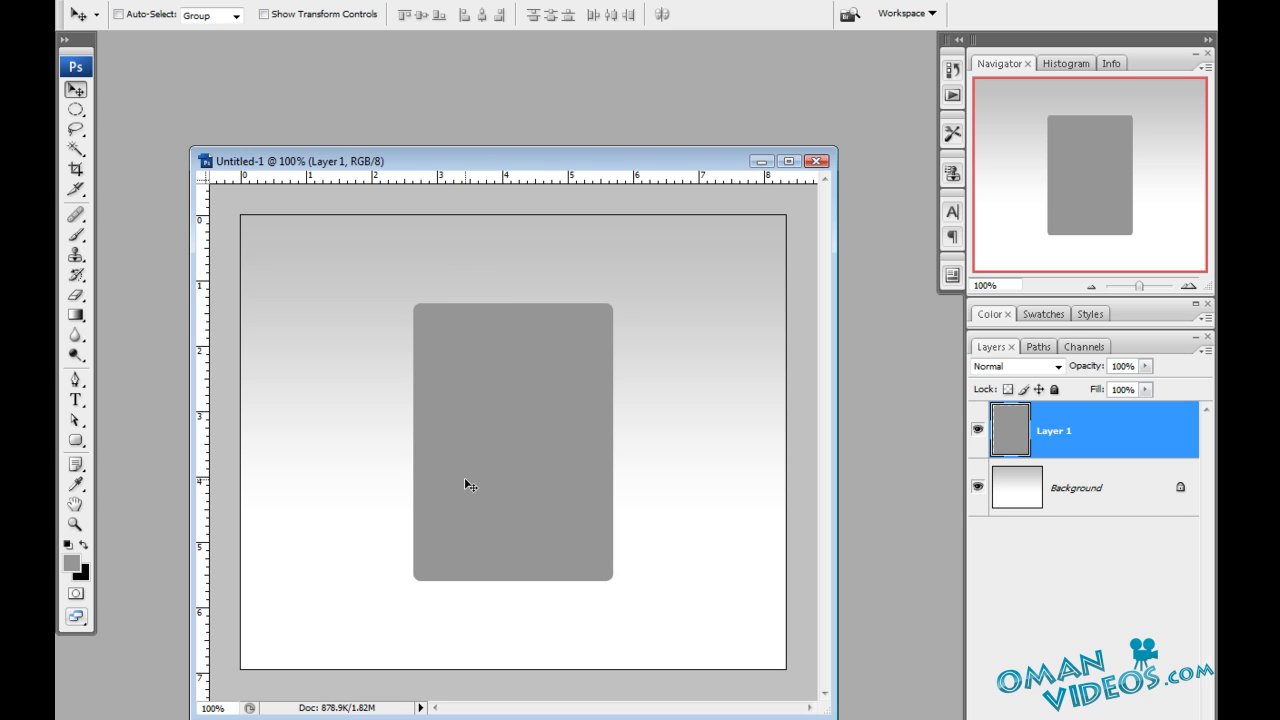
# Step: Cut off the grey page's upper-left corner diagonally, about 1 in along each edge, using a Polygonal Lasso selection, and deselect
pyautogui.press('z')
pyautogui.moveTo(294, 220); pyautogui.dragTo(566, 443)
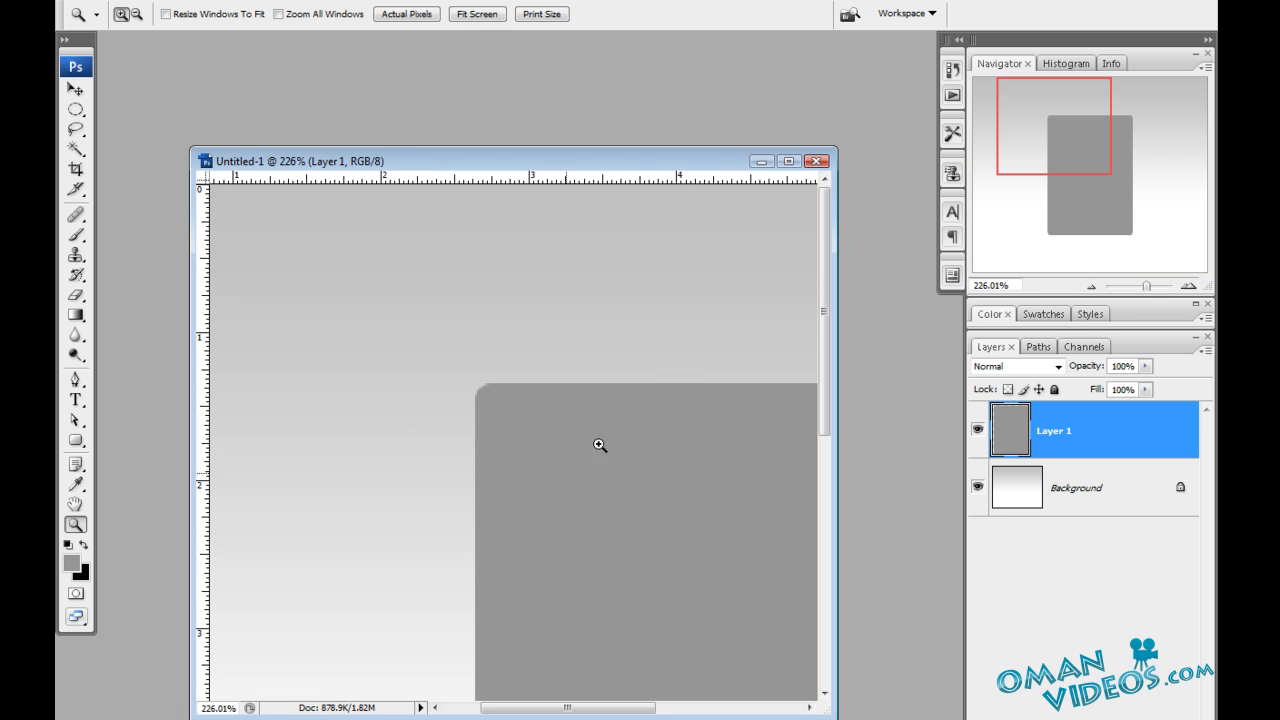
pyautogui.keyDown('alt'); pyautogui.click(540, 451); pyautogui.keyUp('alt')
pyautogui.press('v')
pyautogui.moveTo(545, 390); pyautogui.dragTo(569, 417)
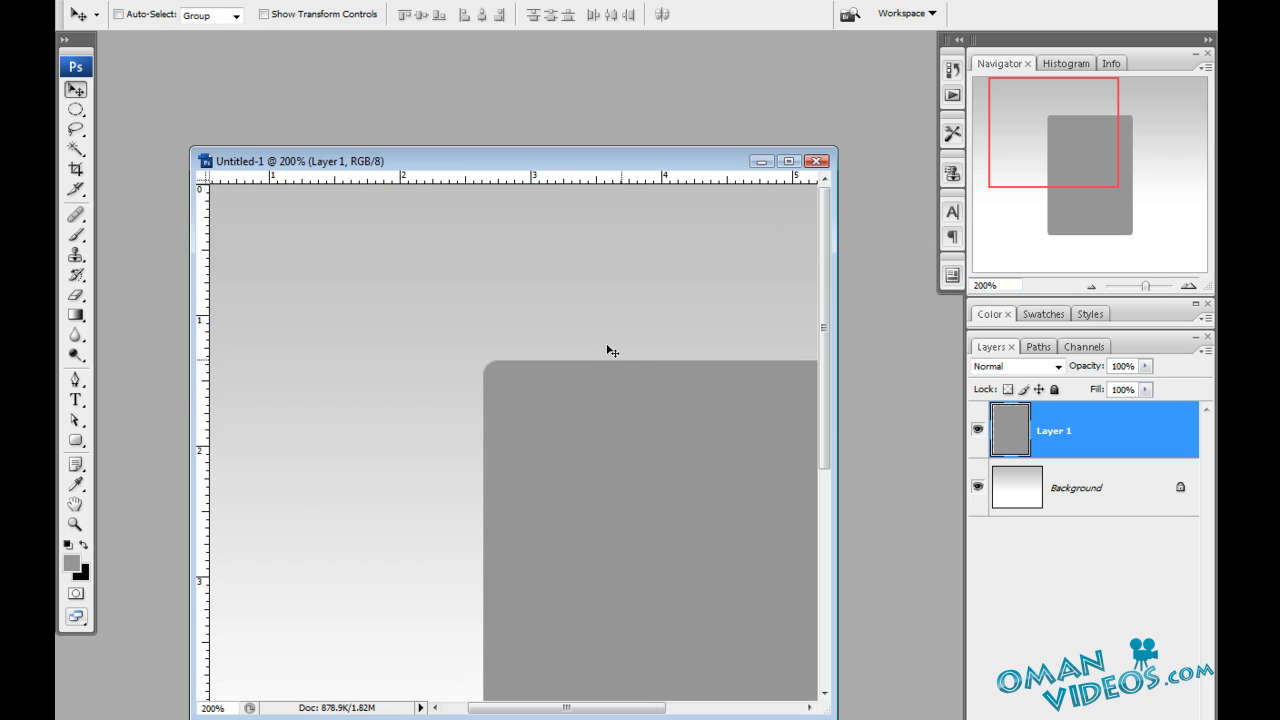
pyautogui.moveTo(76, 129); pyautogui.dragTo(158, 147)
pyautogui.moveTo(76, 129); pyautogui.dragTo(118, 155)
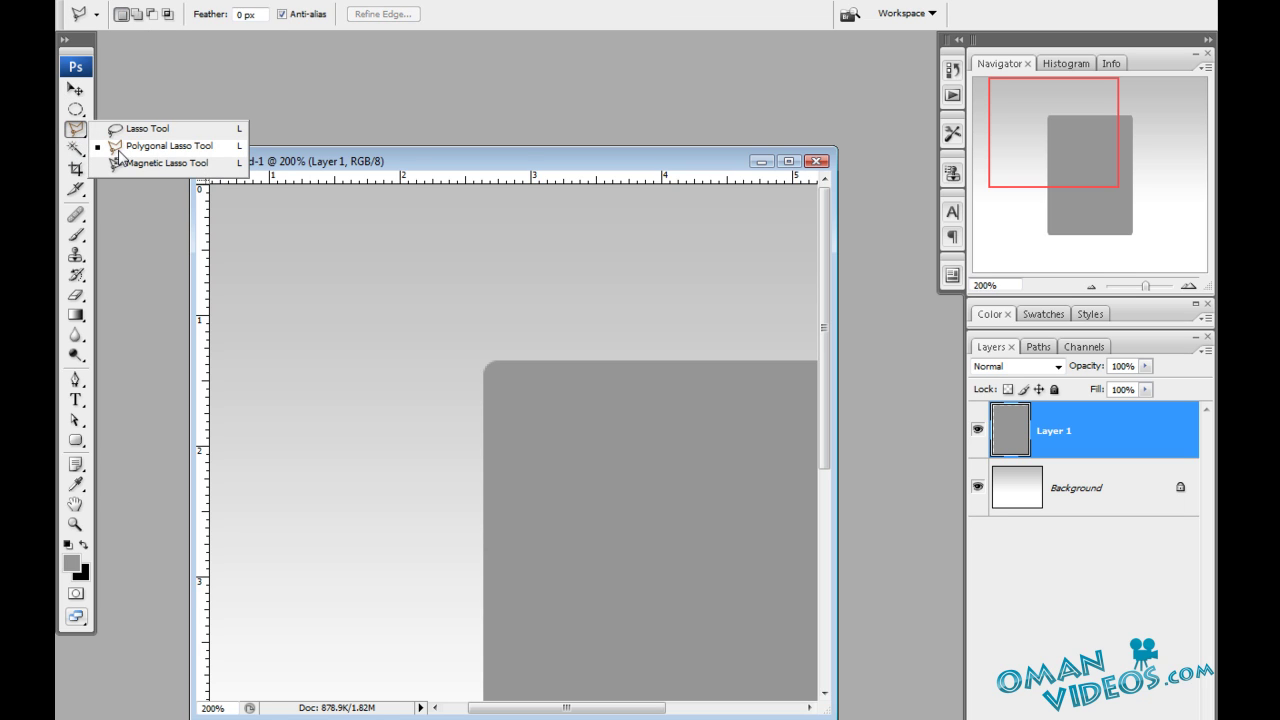
pyautogui.click(180, 152)
pyautogui.moveTo(514, 351); pyautogui.dragTo(480, 325)
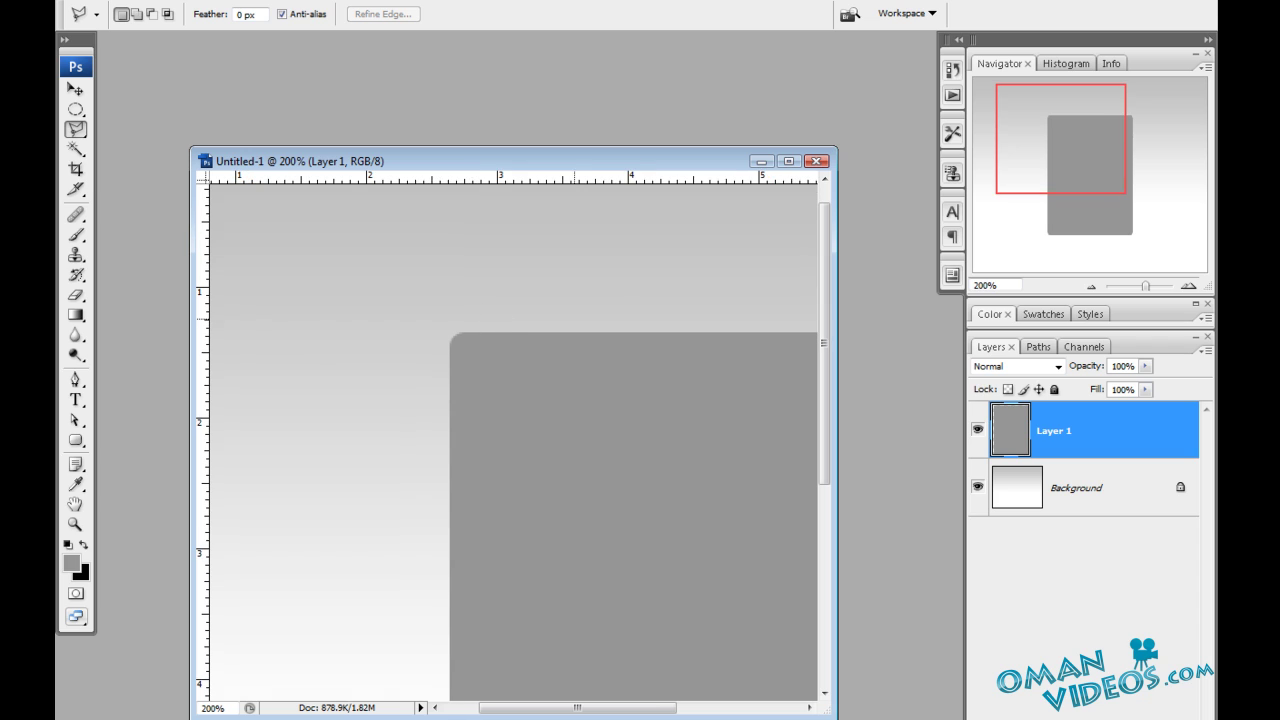
pyautogui.click(629, 284)
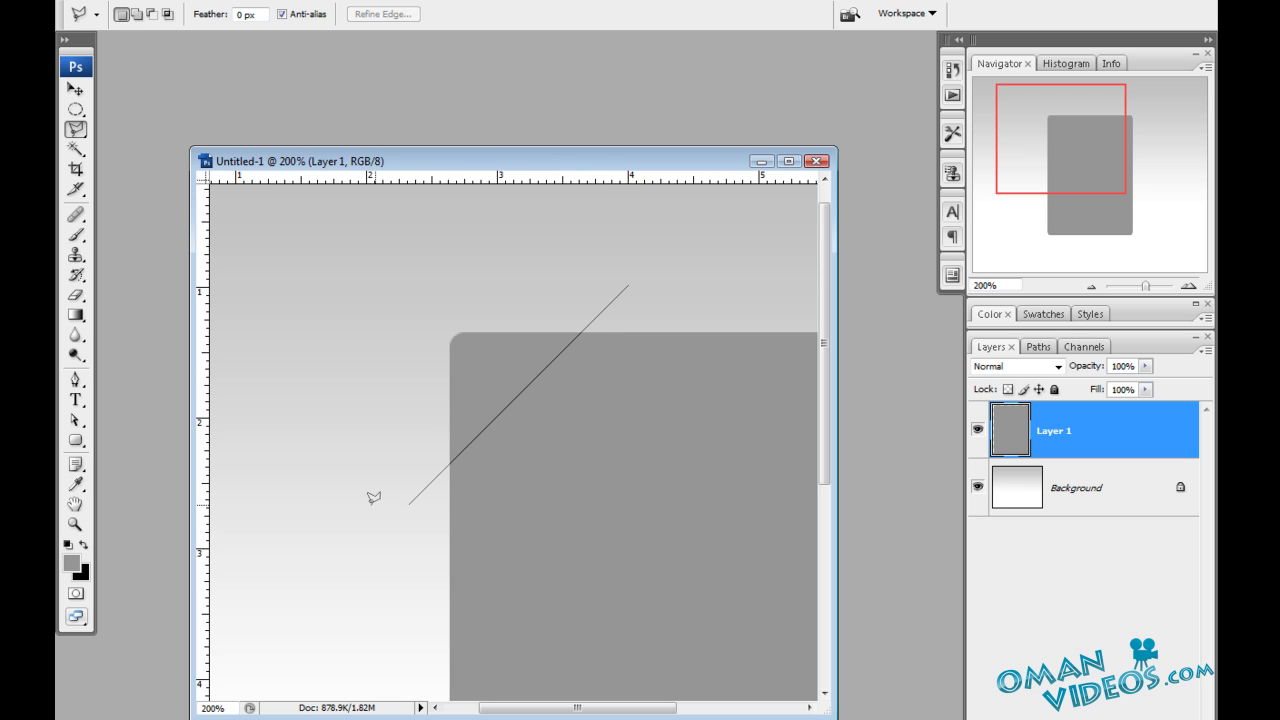
pyautogui.click(415, 497)
pyautogui.click(419, 293)
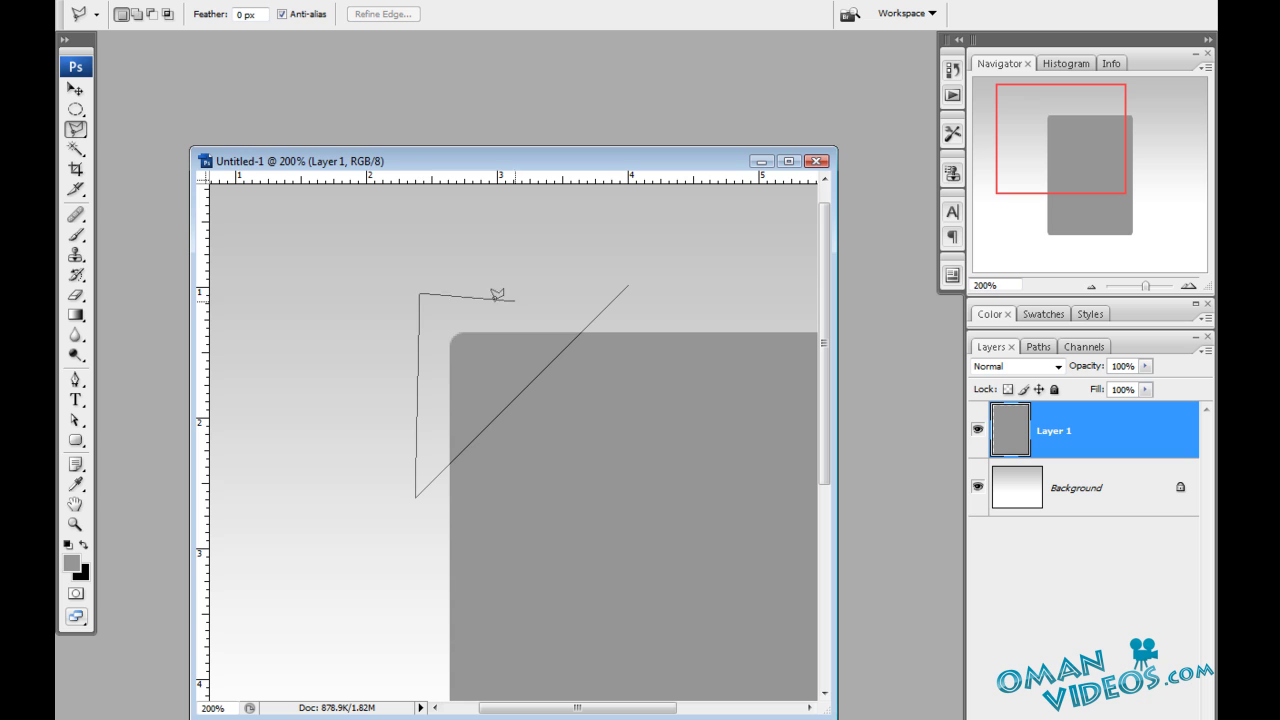
pyautogui.click(630, 283)
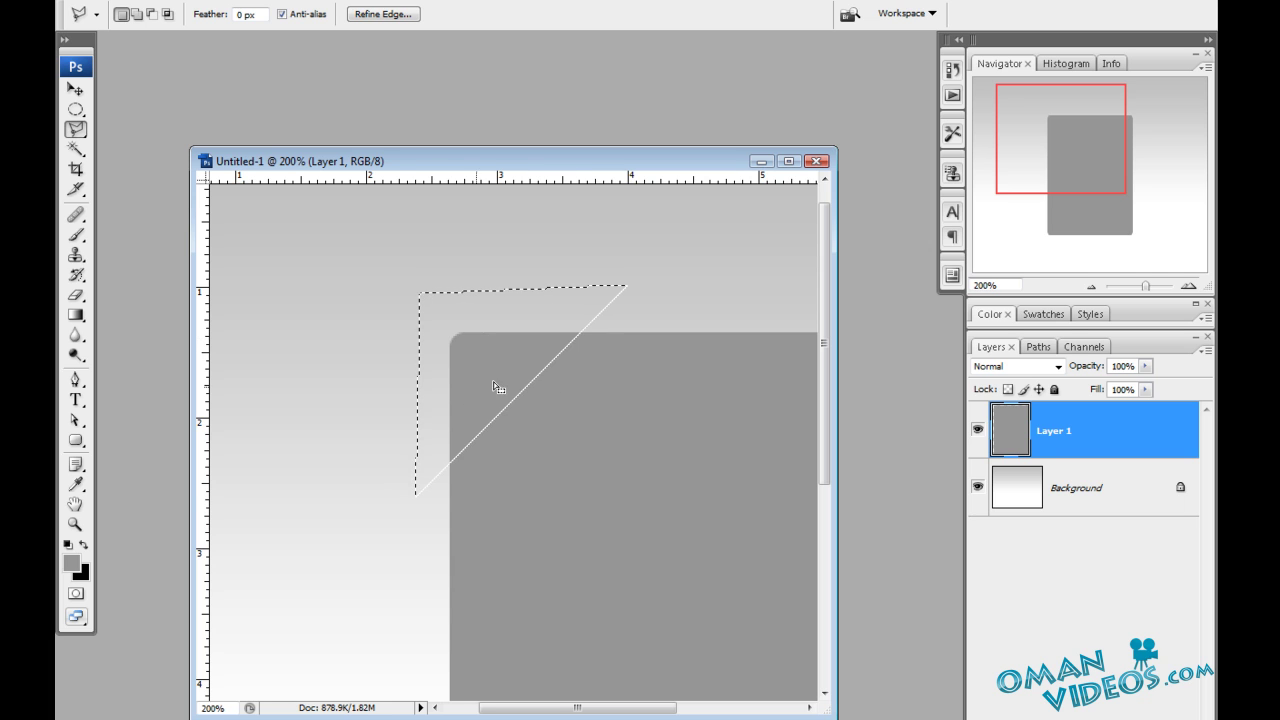
pyautogui.press('Delete')
pyautogui.hotkey('ctrl', 'd')
# Step: Add another new layer and draw a small grey rounded rectangle, about 0.8 × 0.6 in, just outside the page's cut corner
pyautogui.scroll(-2, 486, 323)
pyautogui.hscroll(3, 486, 323)
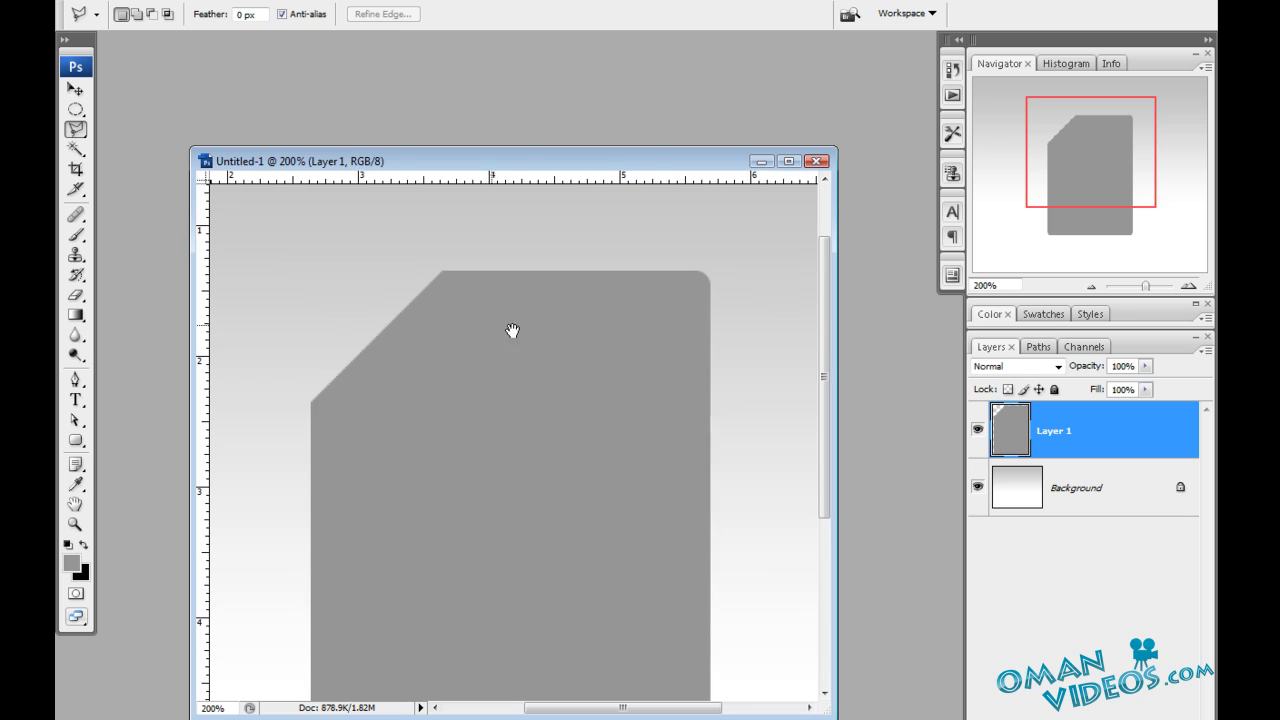
pyautogui.press('z')
pyautogui.keyDown('alt'); pyautogui.click(529, 394); pyautogui.keyUp('alt')
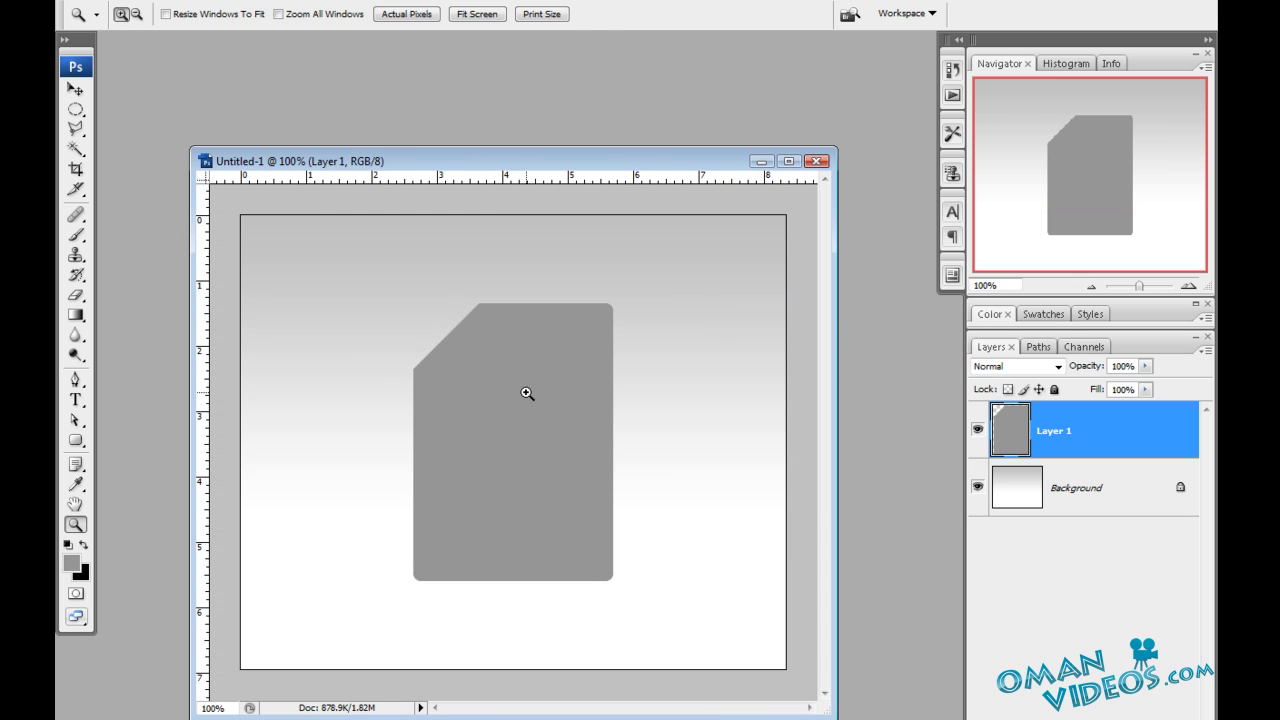
pyautogui.press('v')
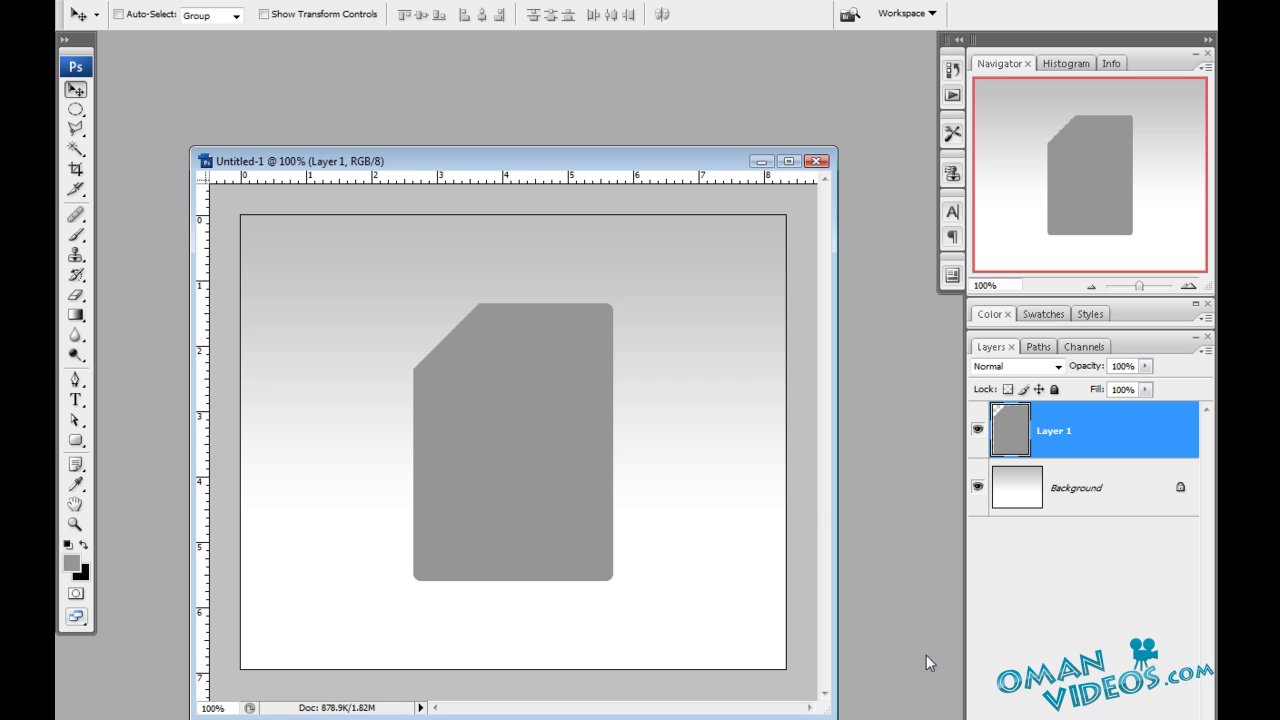
pyautogui.hotkey('ctrl', 'shift', 'alt', 'n')
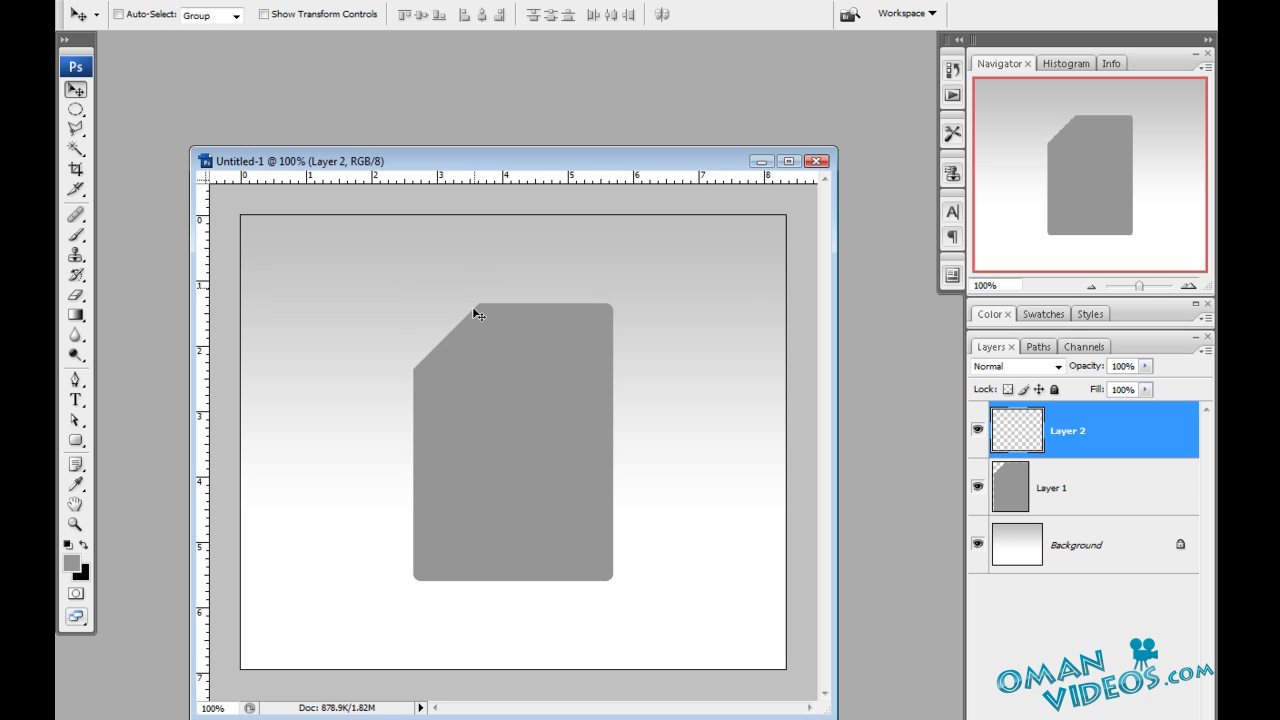
pyautogui.moveTo(75, 440); pyautogui.dragTo(148, 462)
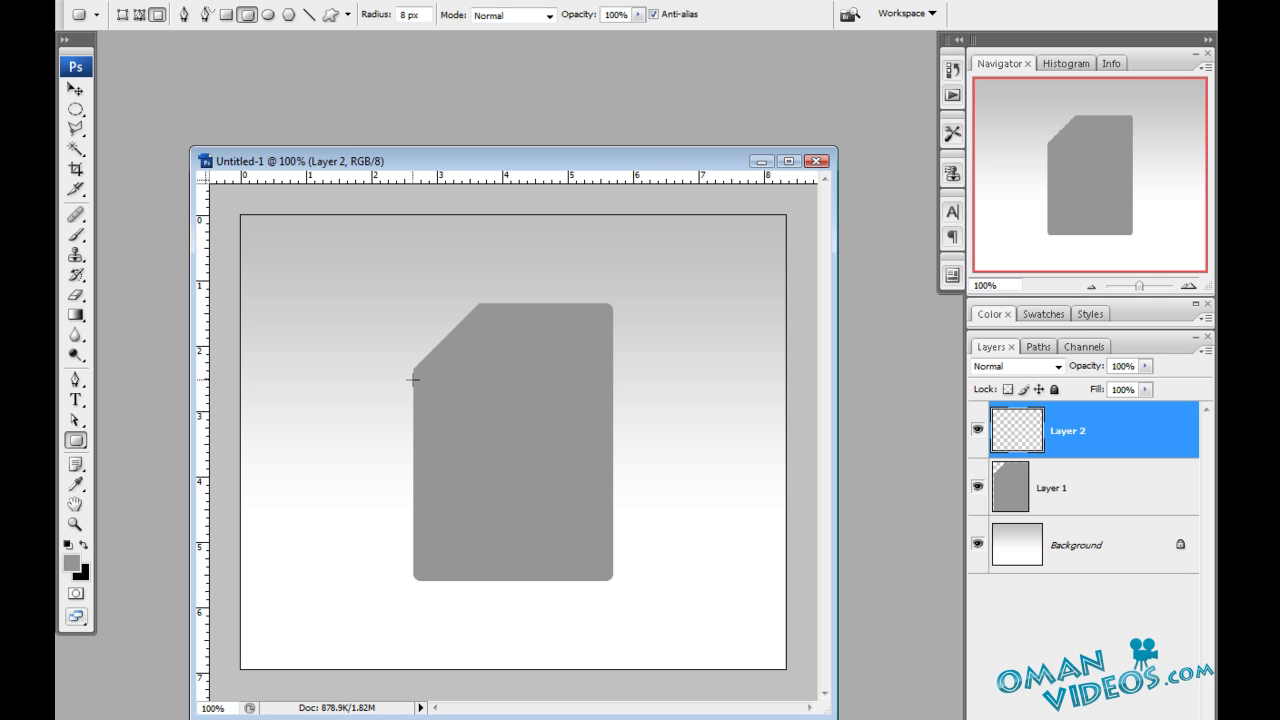
pyautogui.moveTo(374, 271); pyautogui.dragTo(429, 309)
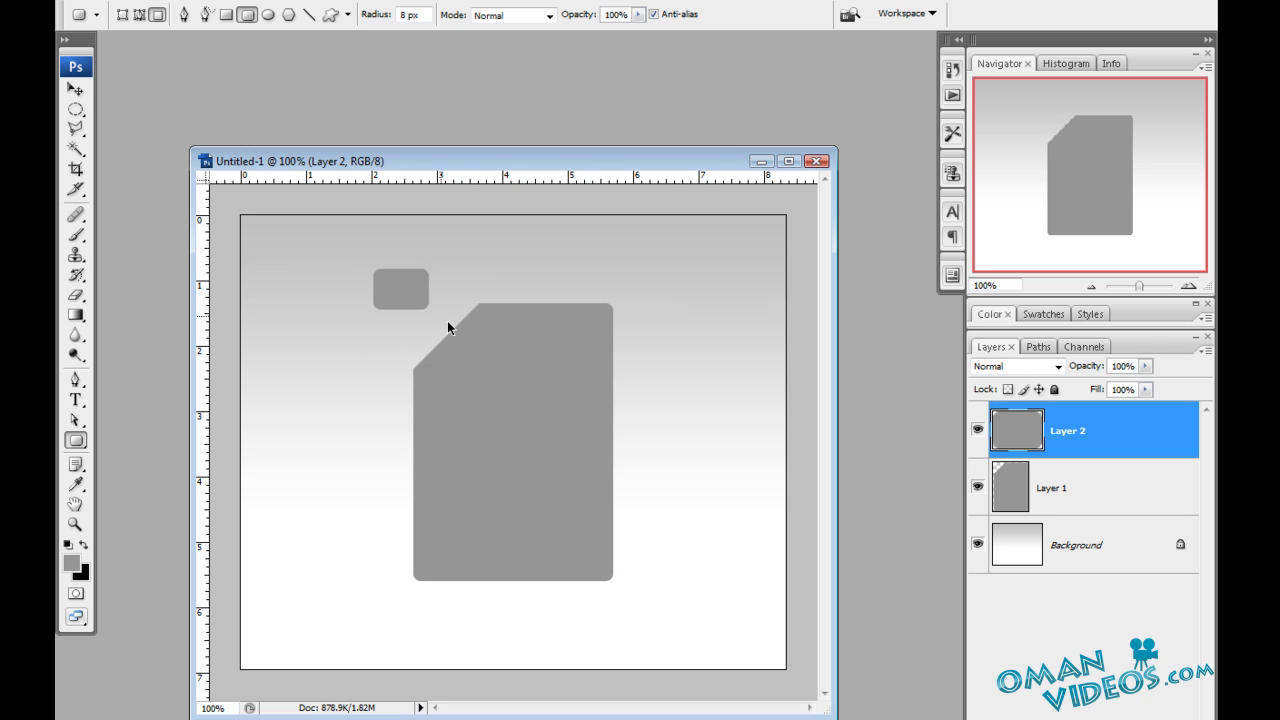
# Step: Undo the small grey rectangle and place a vertical and a horizontal guide through the two ends of the page's diagonal cut
pyautogui.hotkey('ctrl', 'z')
pyautogui.press('z')
pyautogui.click(458, 346)
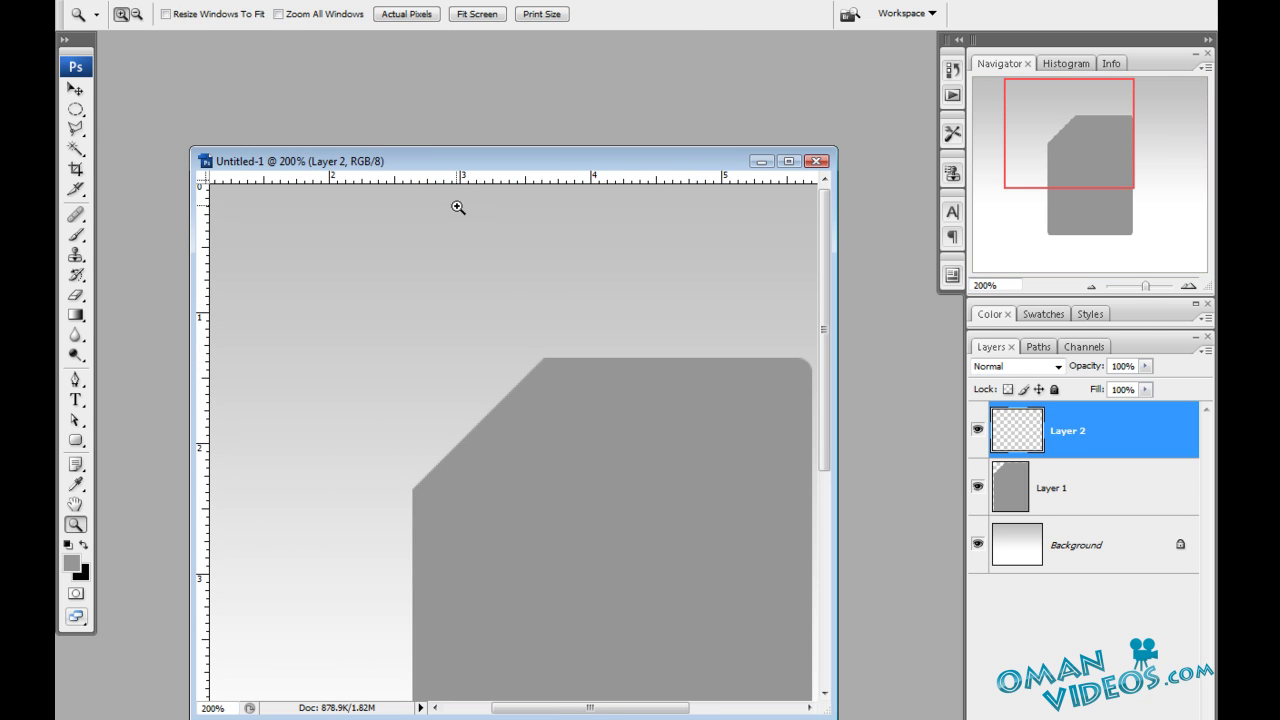
pyautogui.click(75, 89)
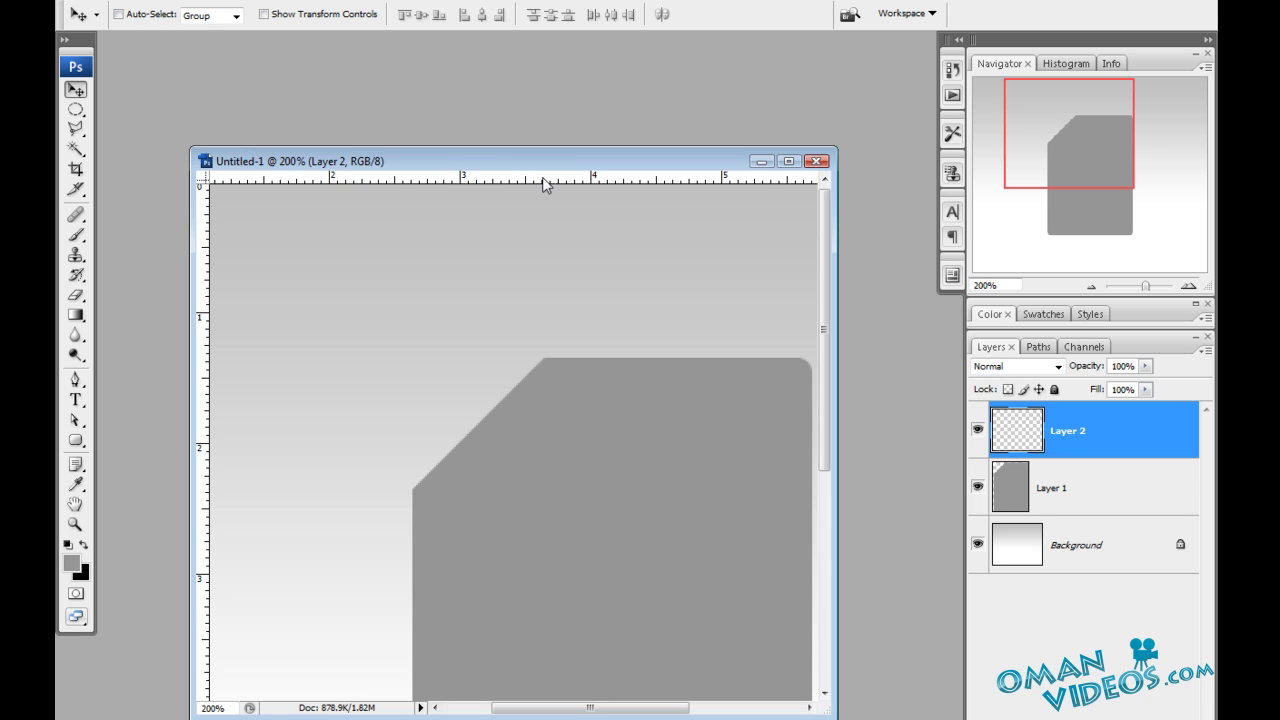
pyautogui.moveTo(543, 182); pyautogui.dragTo(540, 489)
pyautogui.moveTo(203, 390); pyautogui.dragTo(543, 391)
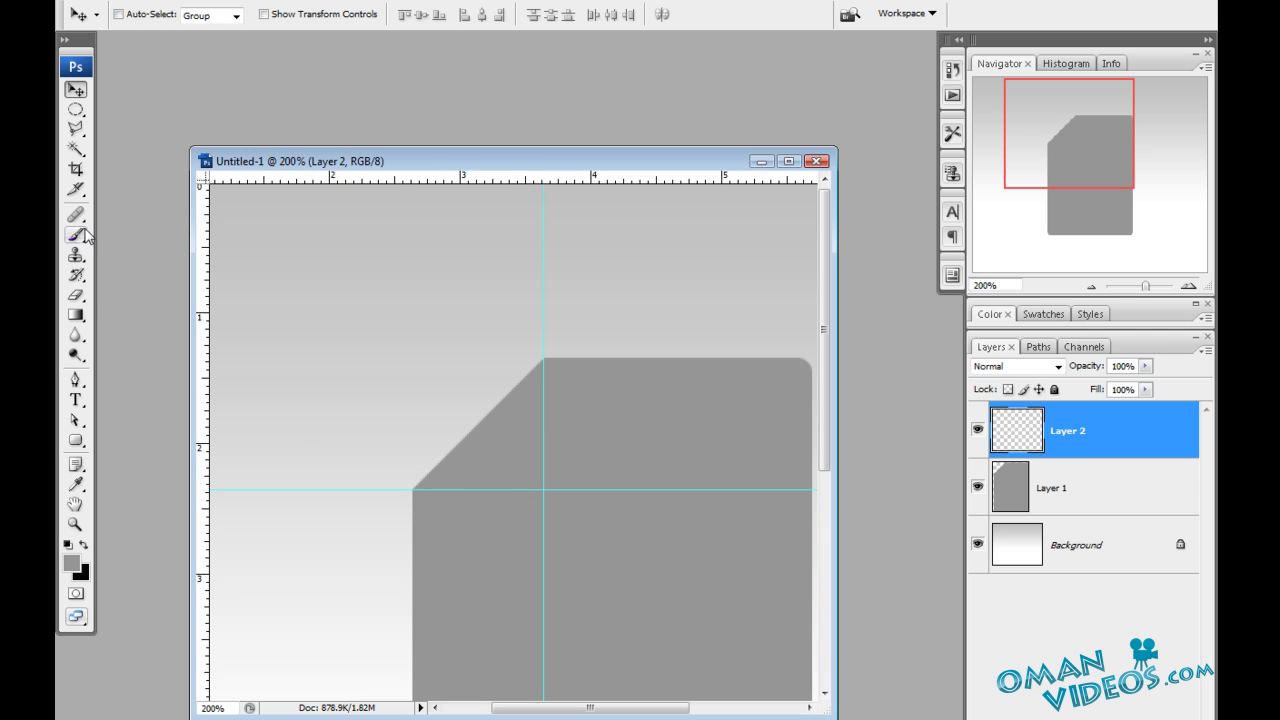
# Step: Draw a grey rounded rectangle about 1.7 × 1.6 in over the cut corner, its lower-right corner at the guides' intersection
pyautogui.click(86, 442)
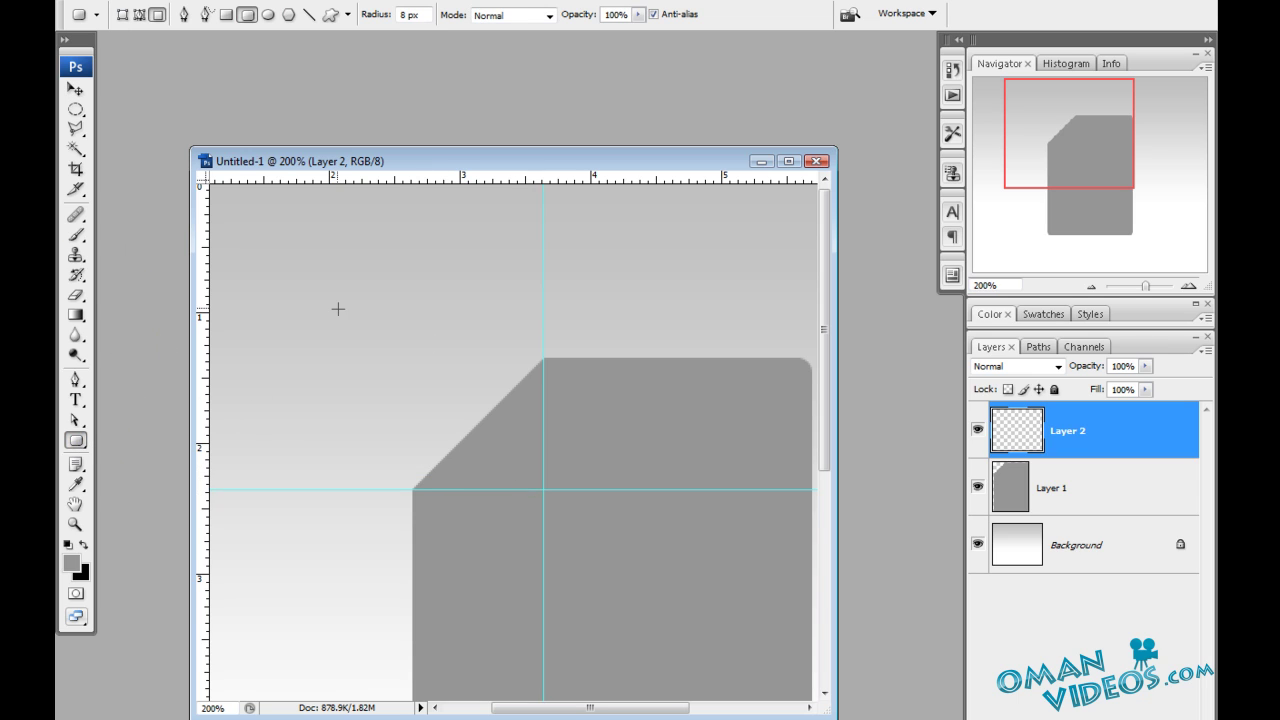
pyautogui.moveTo(320, 286); pyautogui.dragTo(540, 489)
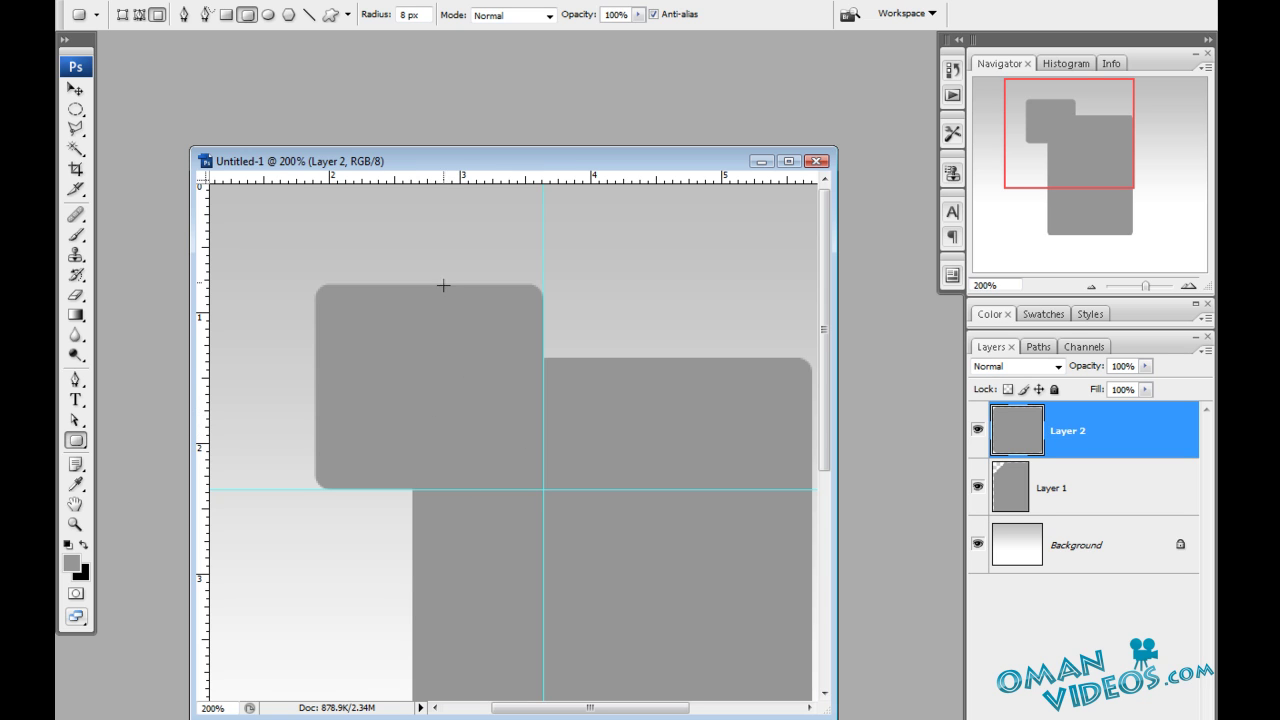
pyautogui.click(333, 1)
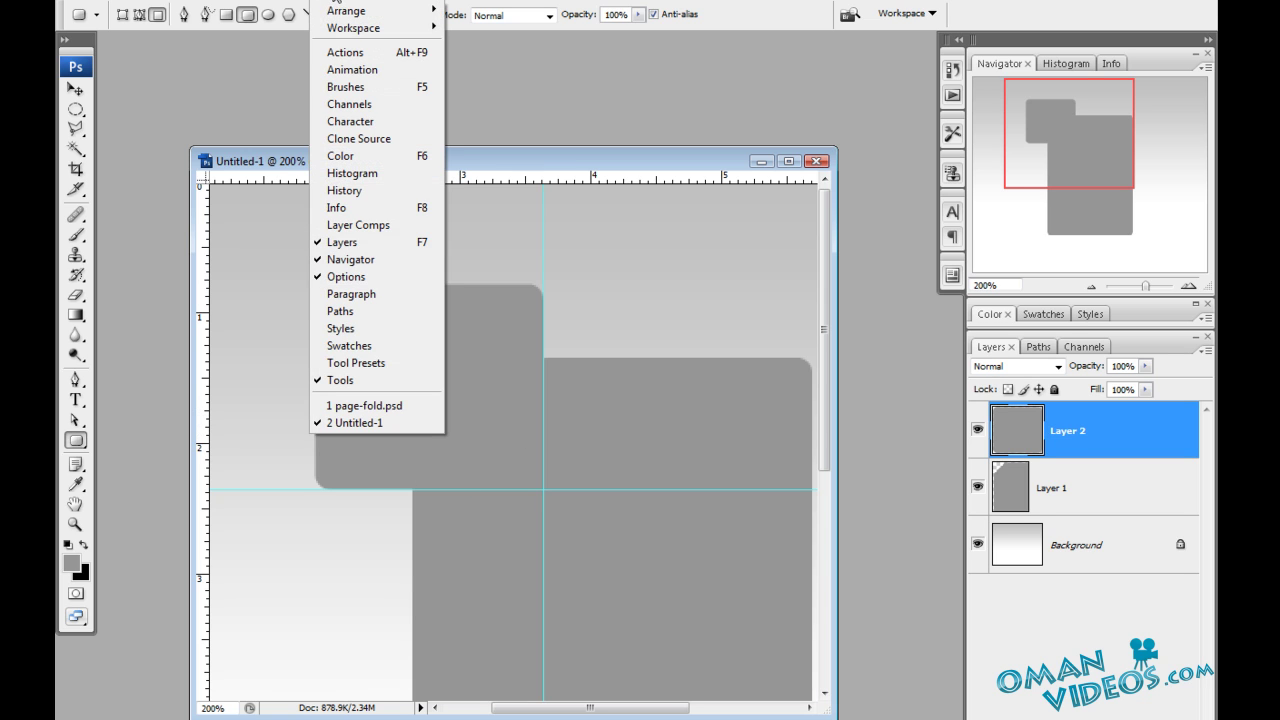
pyautogui.moveTo(299, 1)
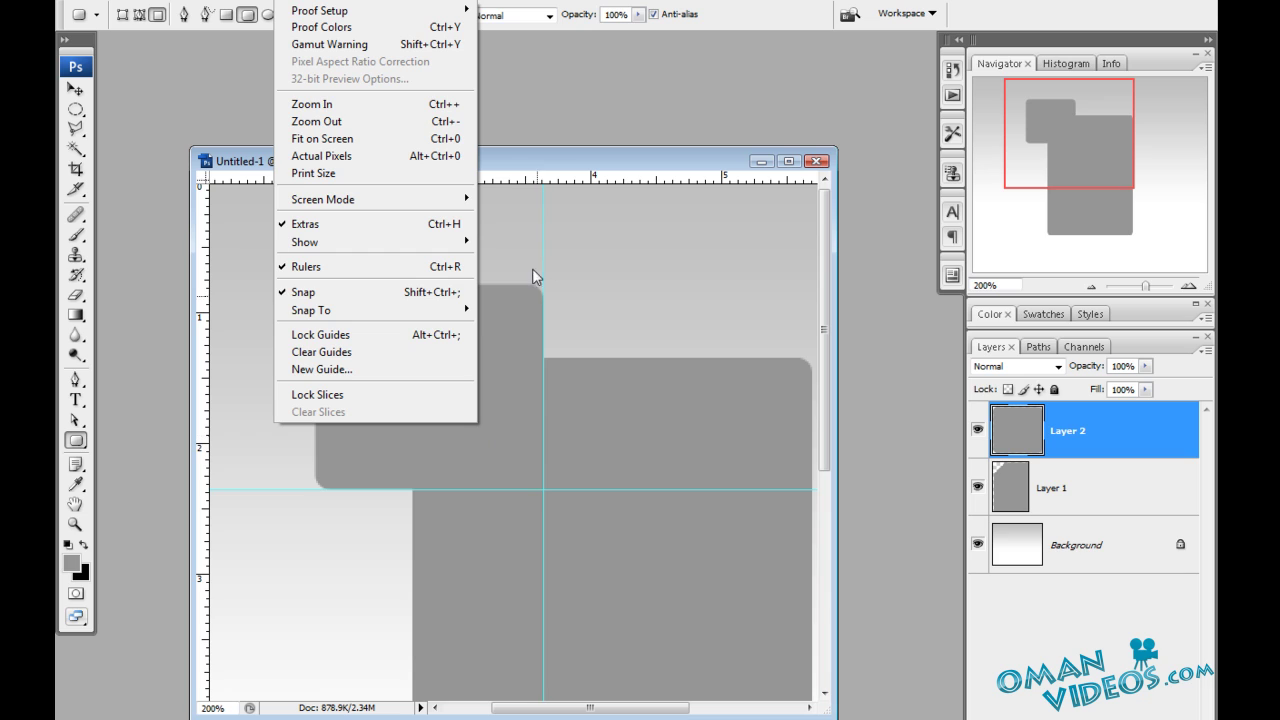
pyautogui.click(543, 168)
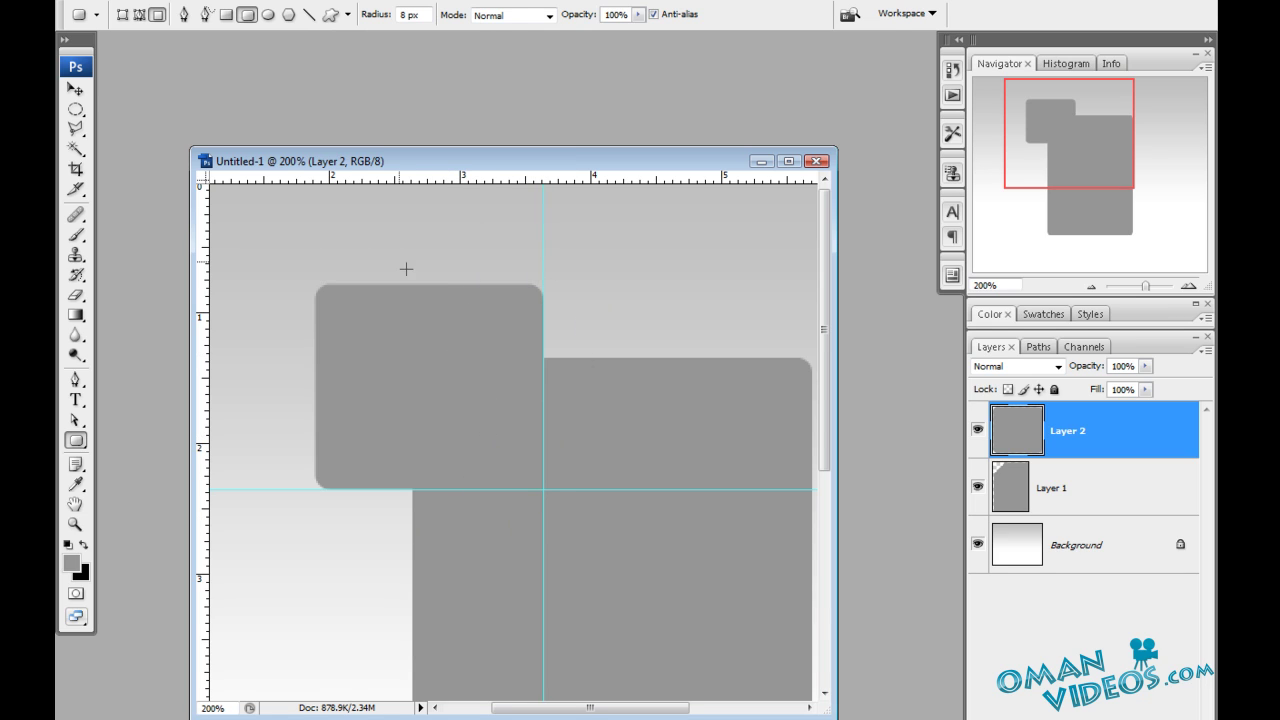
# Step: Trim the new rounded rectangle to the page's outline, keeping only the fold triangle inside the page, and deselect
pyautogui.click(75, 89)
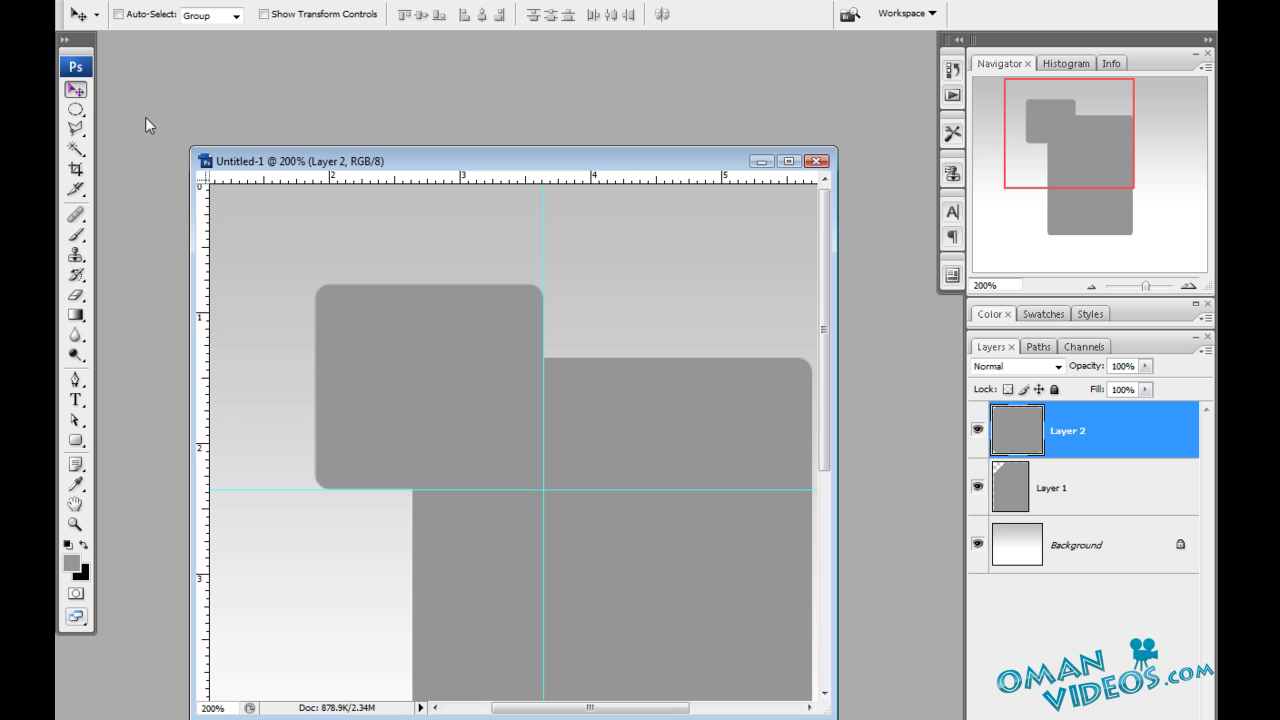
pyautogui.keyDown('ctrl'); pyautogui.click(1017, 496); pyautogui.keyUp('ctrl')
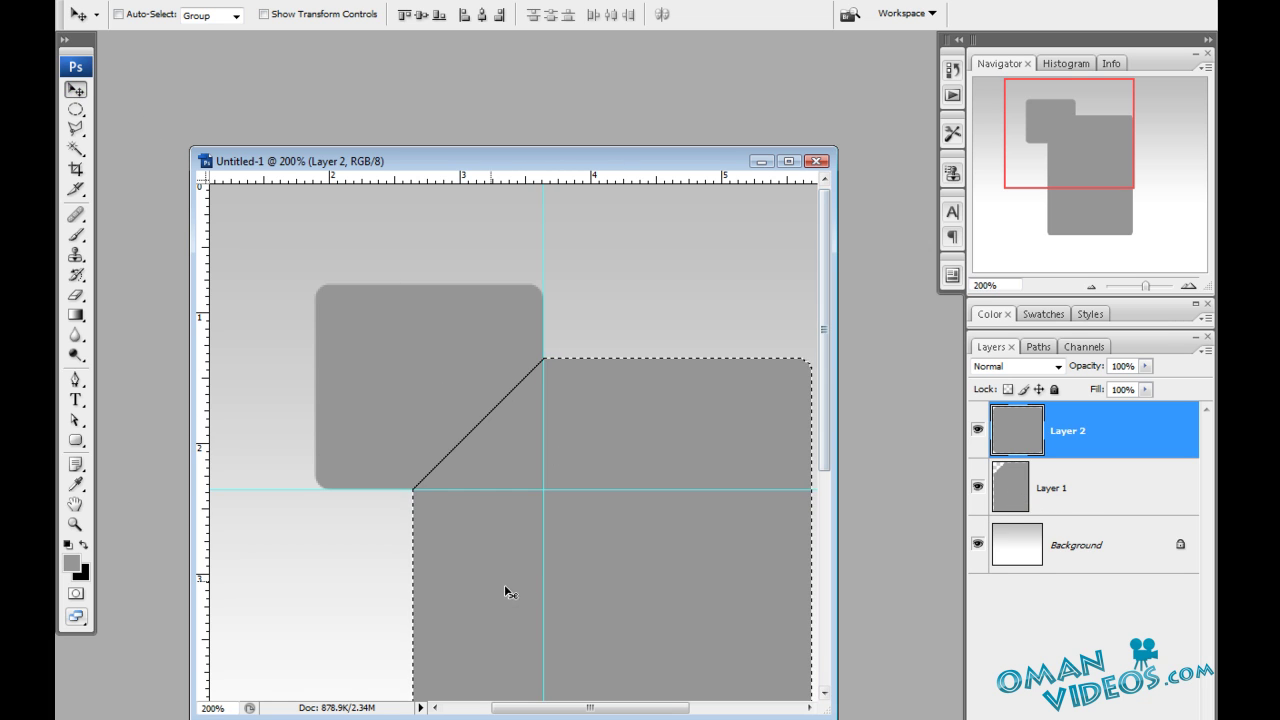
pyautogui.scroll(-1, 629, 349)
pyautogui.hscroll(1, 629, 349)
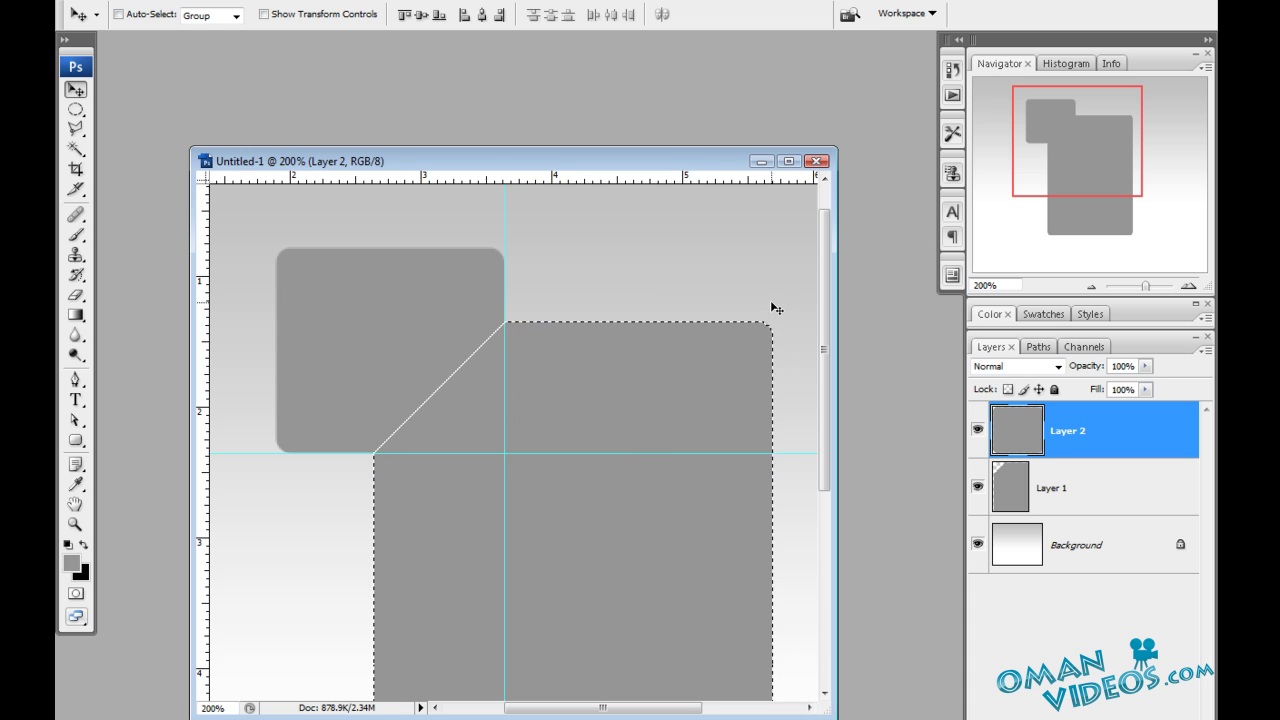
pyautogui.scroll(1, 600, 294)
pyautogui.hscroll(-1, 600, 294)
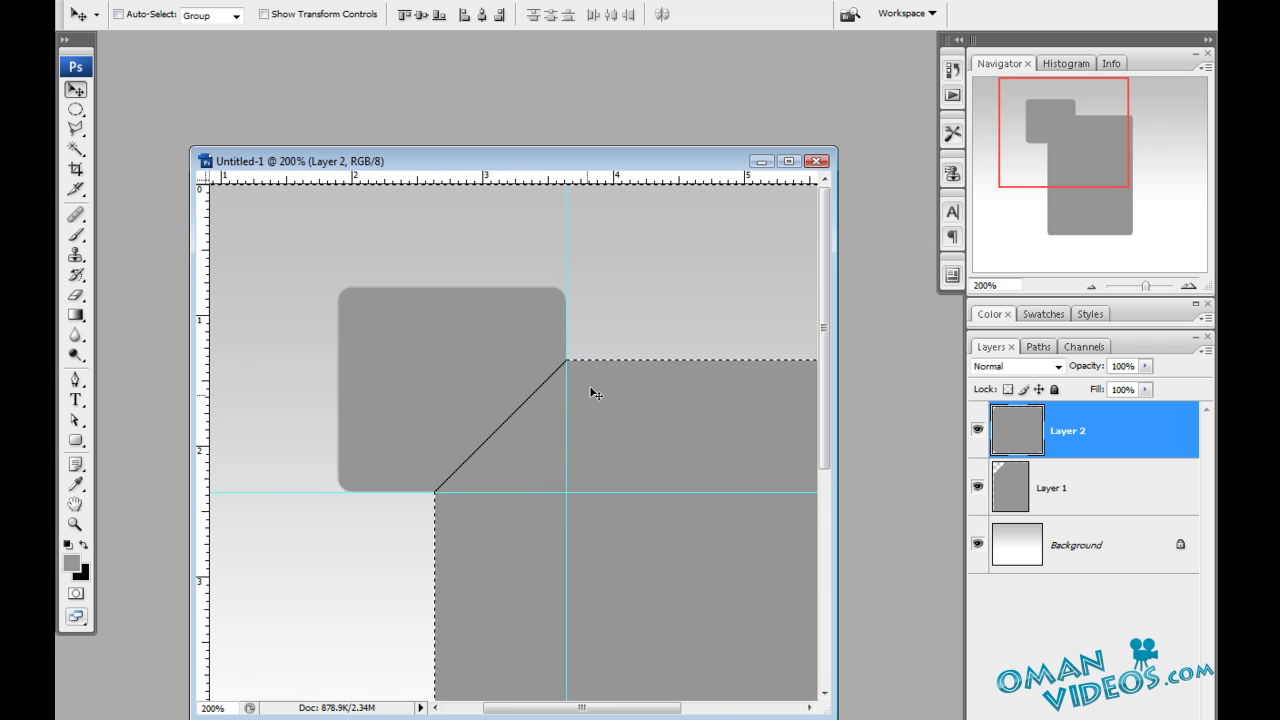
pyautogui.press('Delete')
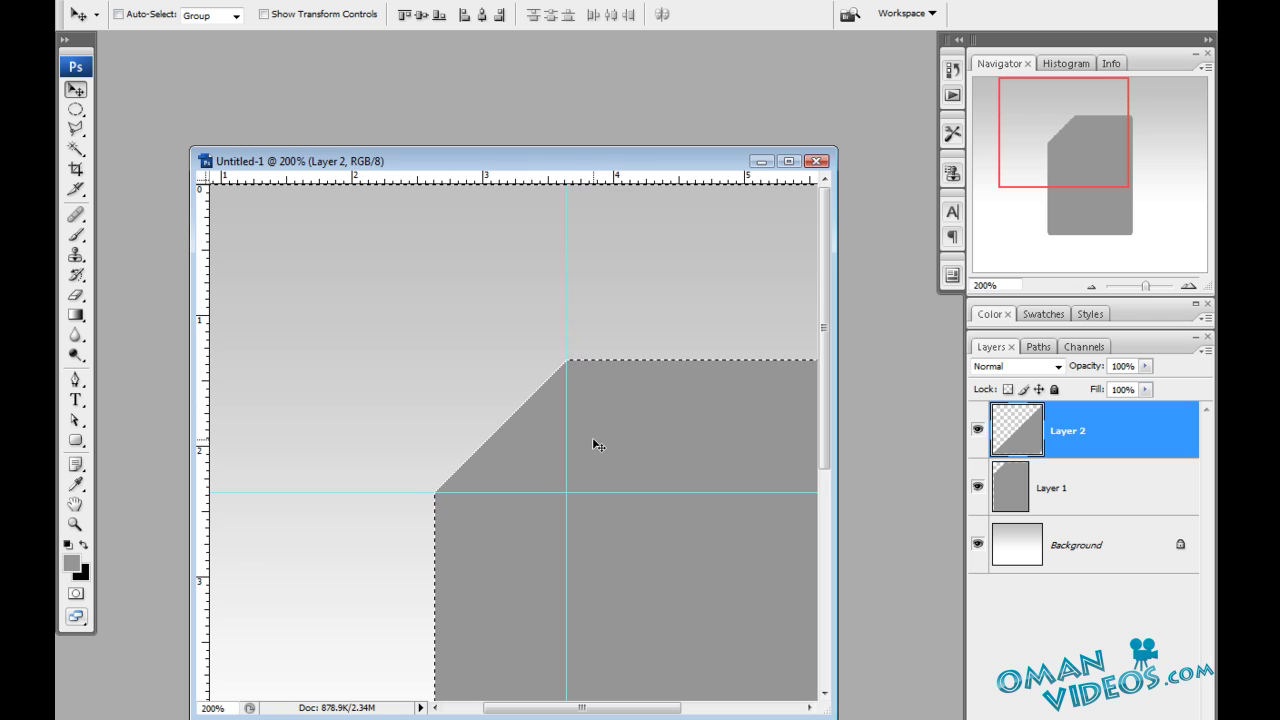
pyautogui.hotkey('ctrl', 'd')
# Step: Move the fold triangle off the page to check its shape, and undo the move
pyautogui.moveTo(509, 463); pyautogui.dragTo(530, 433)
pyautogui.hotkey('ctrl', 'z')
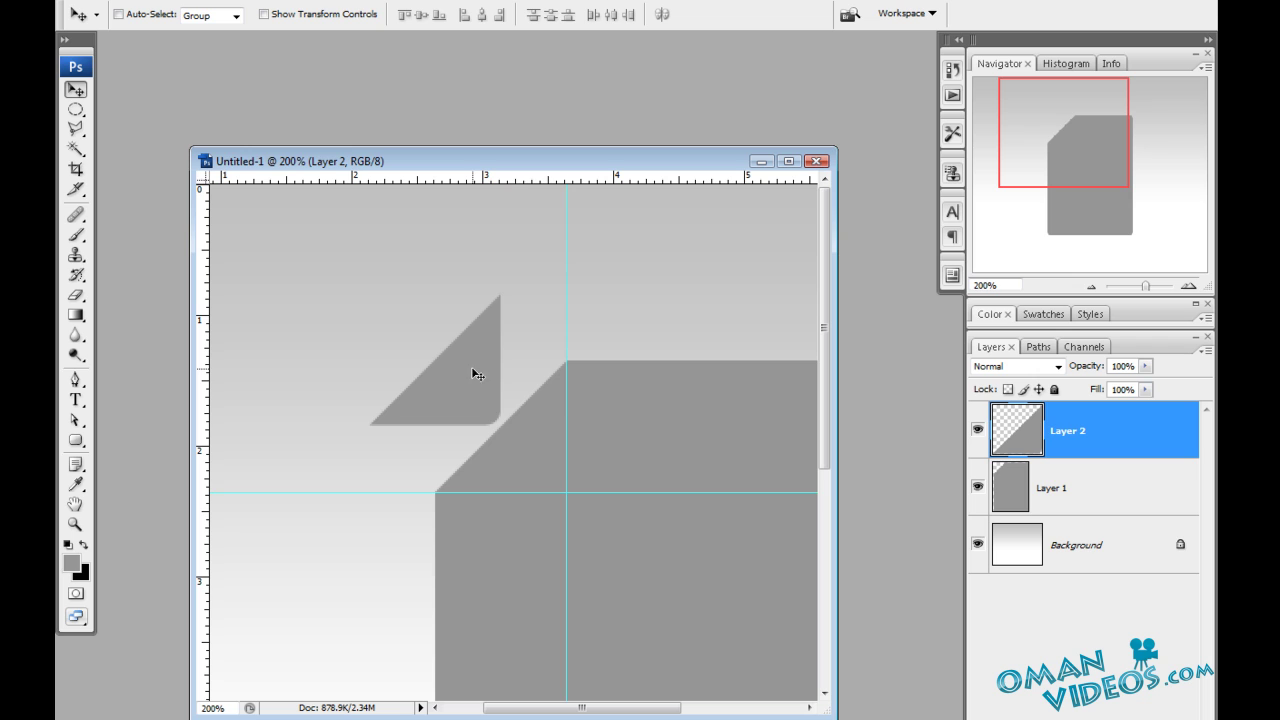
pyautogui.hotkey('ctrl', 'z')
# Step: Remove both guides from the canvas and return to the whole-image view at 100%
pyautogui.scroll(-2, 553, 453)
pyautogui.hscroll(3, 537, 371)
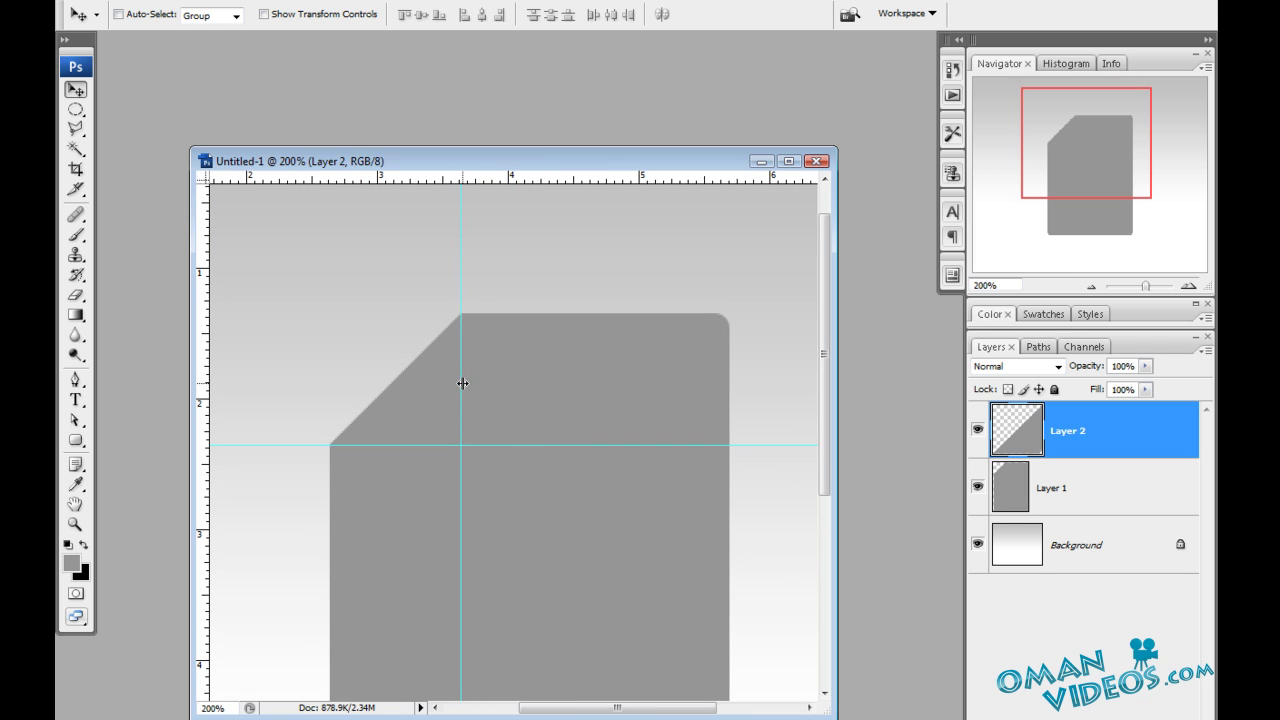
pyautogui.moveTo(462, 383); pyautogui.dragTo(206, 383)
pyautogui.moveTo(298, 446); pyautogui.dragTo(398, 180)
pyautogui.press('z')
pyautogui.keyDown('alt'); pyautogui.click(535, 495); pyautogui.keyUp('alt')
pyautogui.press('v')
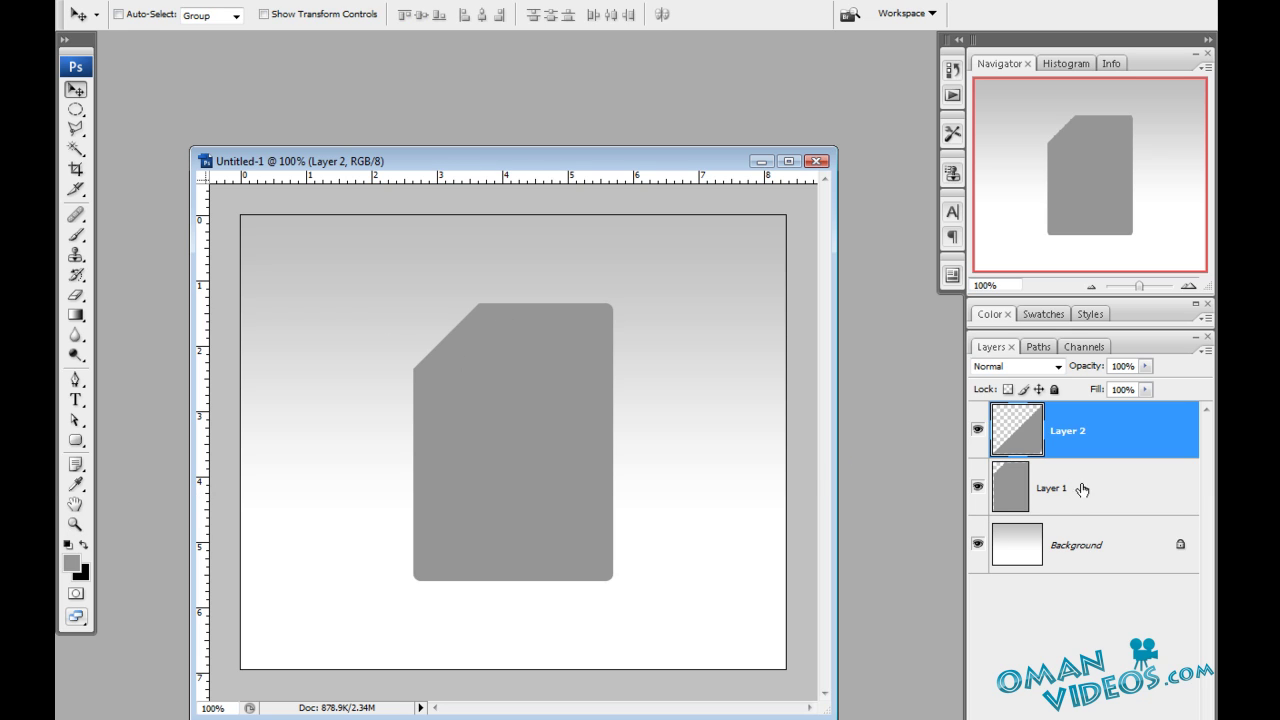
# Step: Add a Gradient Overlay to the page on Layer 1 using the dark grey gradient preset
pyautogui.doubleClick(1137, 491)
pyautogui.moveTo(841, 292); pyautogui.dragTo(825, 361)
pyautogui.moveTo(700, 355); pyautogui.dragTo(750, 335)
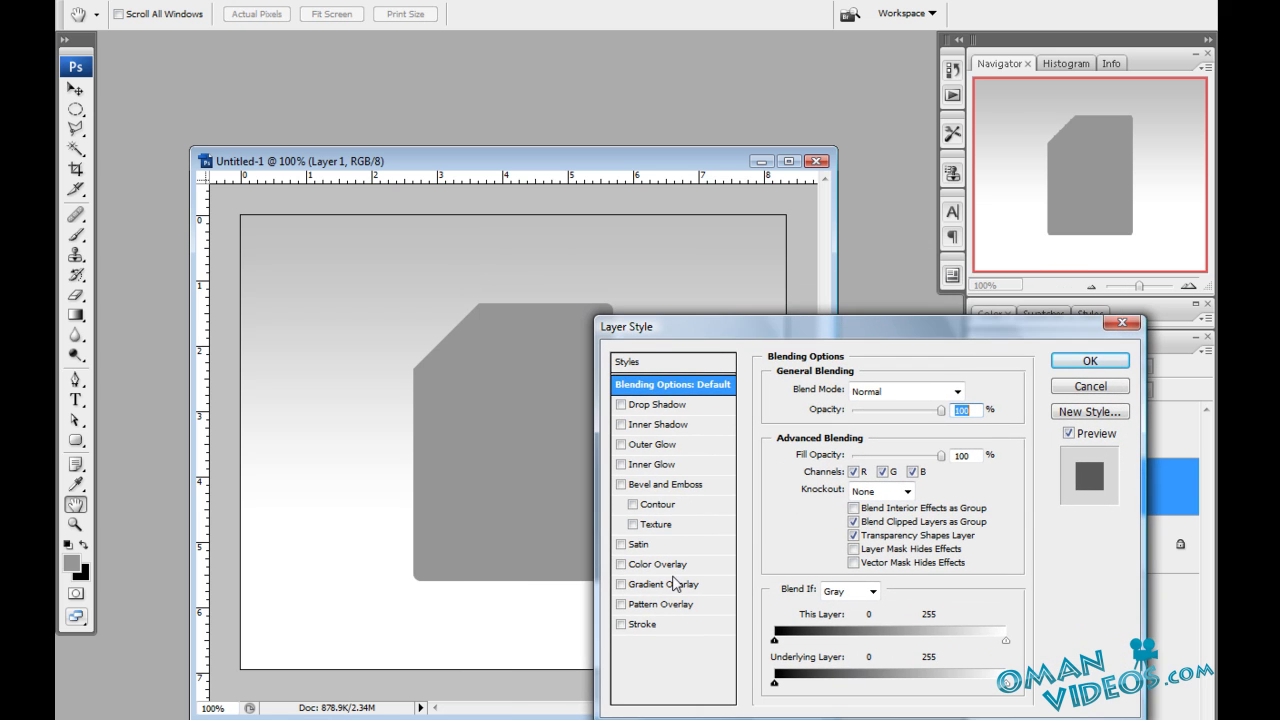
pyautogui.click(690, 585)
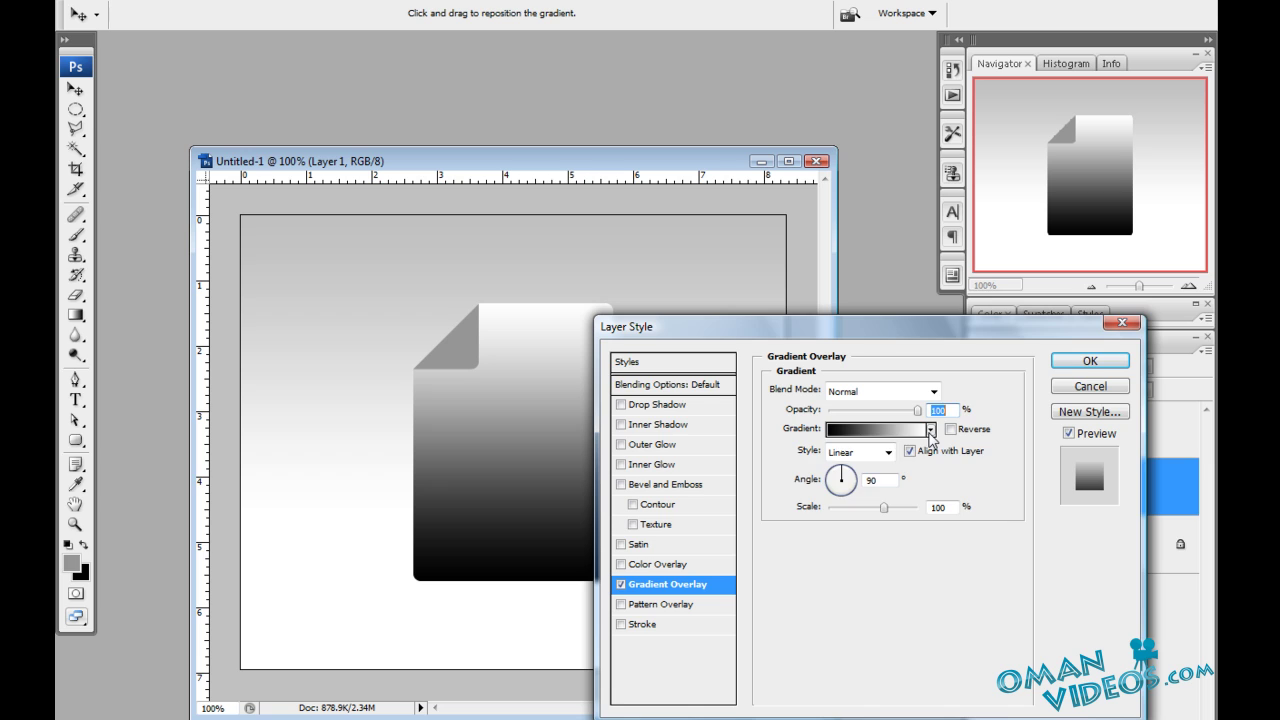
pyautogui.click(930, 430)
pyautogui.click(789, 540)
pyautogui.scroll(-1, 787, 548)
pyautogui.click(790, 553)
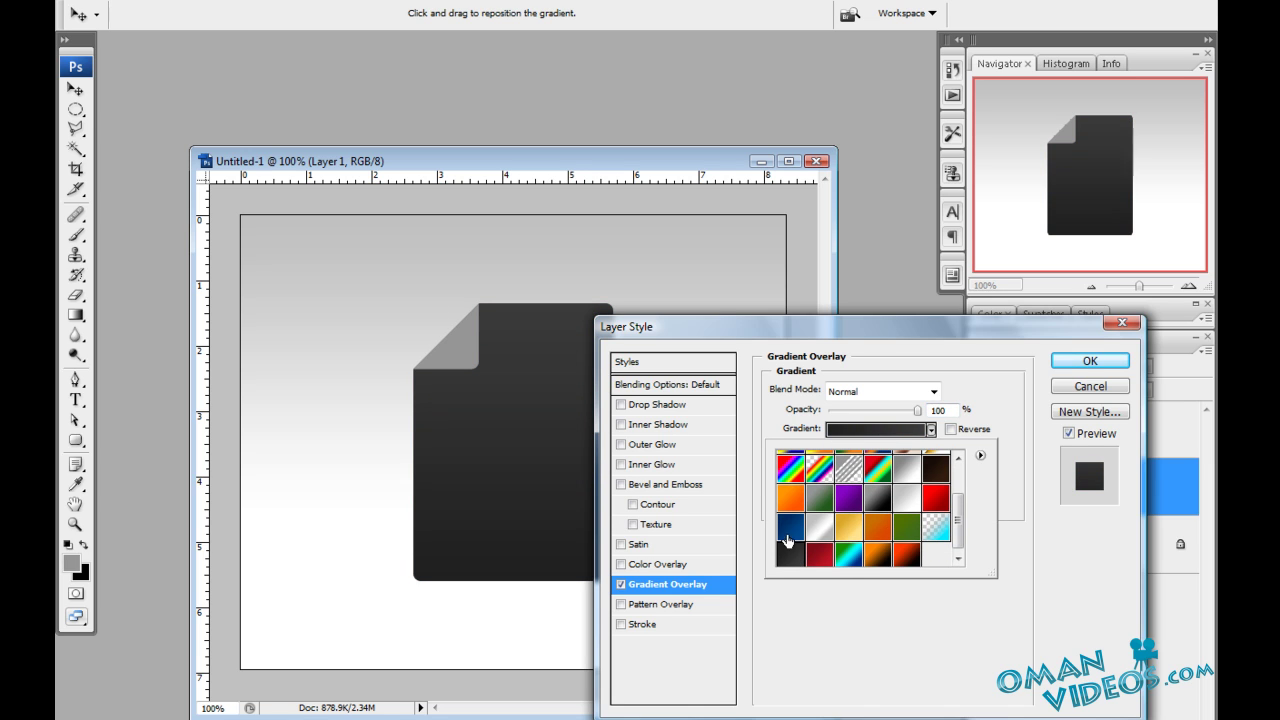
pyautogui.click(823, 336)
# Step: Set the gradient overlay's style to Diamond, reverse it, and shift its centre up and left towards the folded corner
pyautogui.click(857, 453)
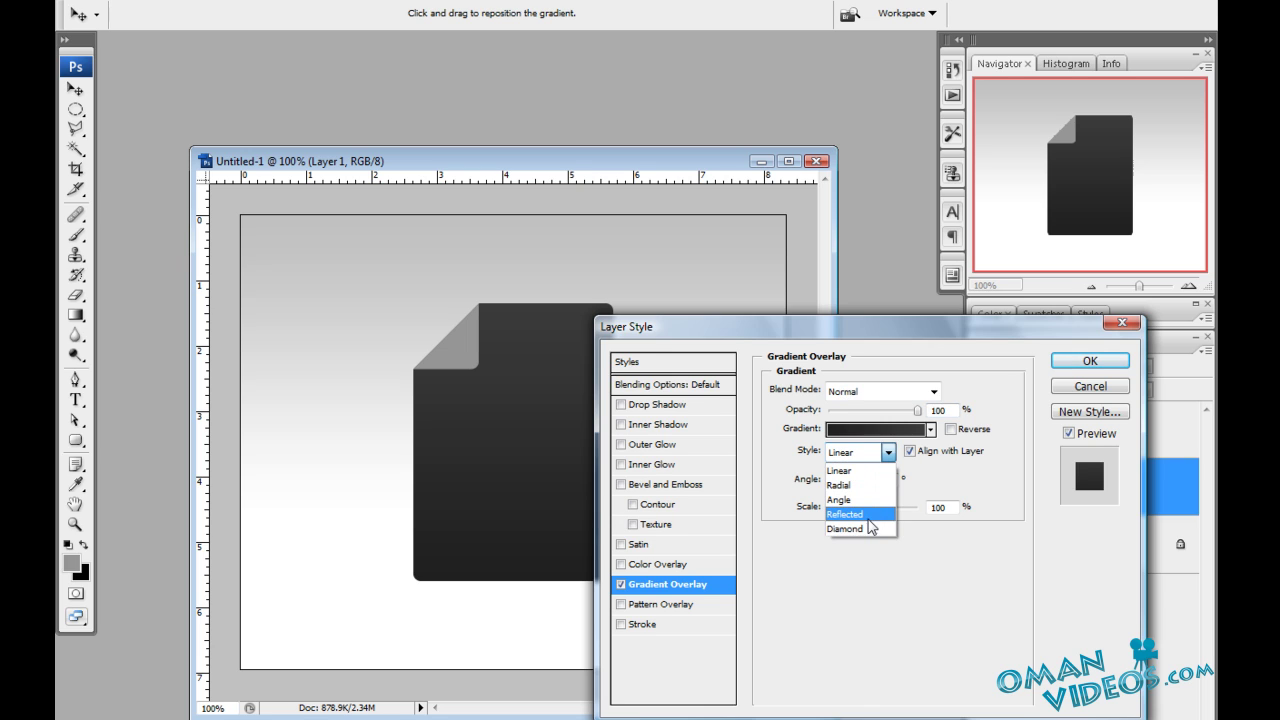
pyautogui.click(852, 528)
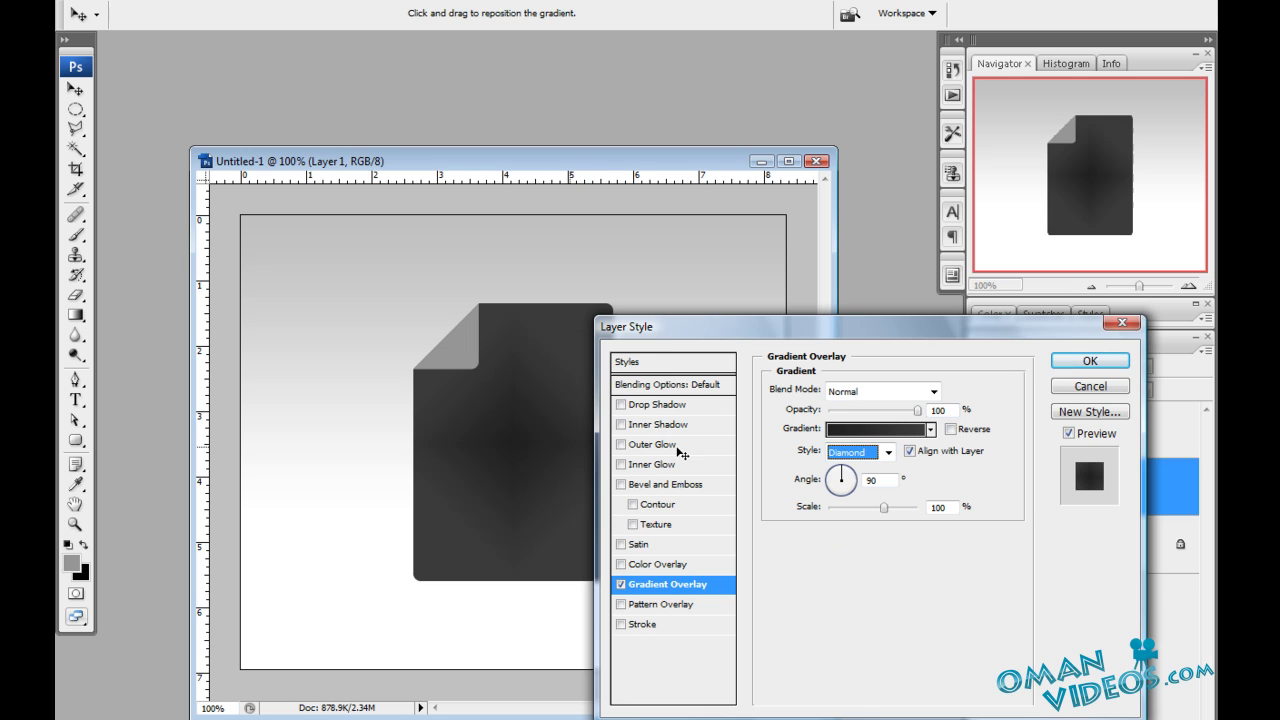
pyautogui.click(960, 433)
pyautogui.moveTo(514, 443); pyautogui.dragTo(491, 397)
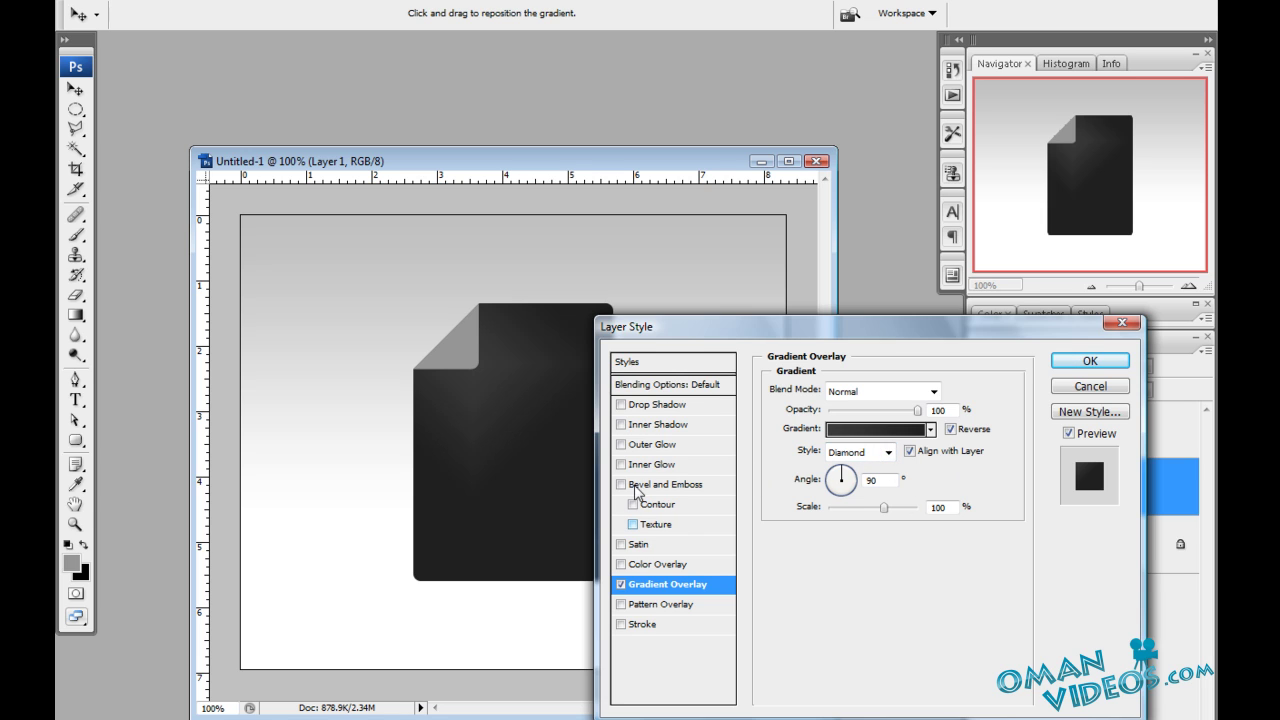
# Step: Add Bevel and Emboss to the page with 1% depth, 2 px size and the fourth preset gloss contour
pyautogui.click(640, 486)
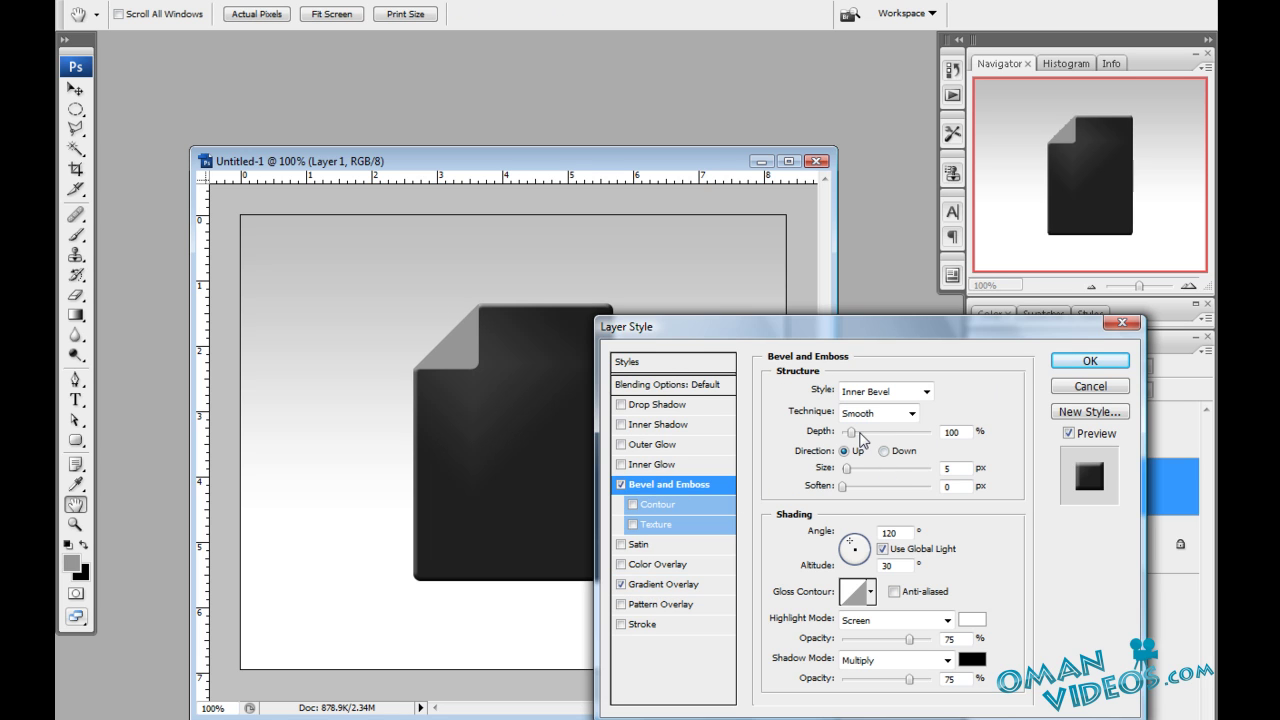
pyautogui.moveTo(851, 432); pyautogui.dragTo(848, 475)
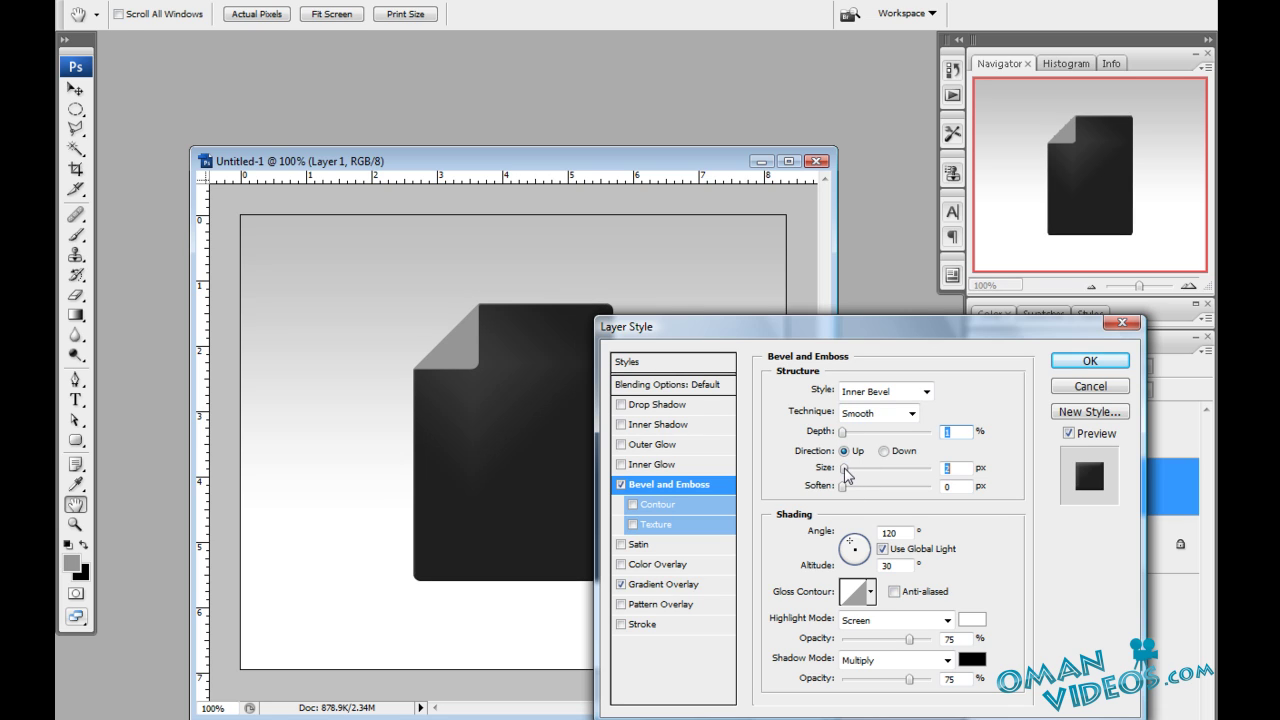
pyautogui.click(872, 593)
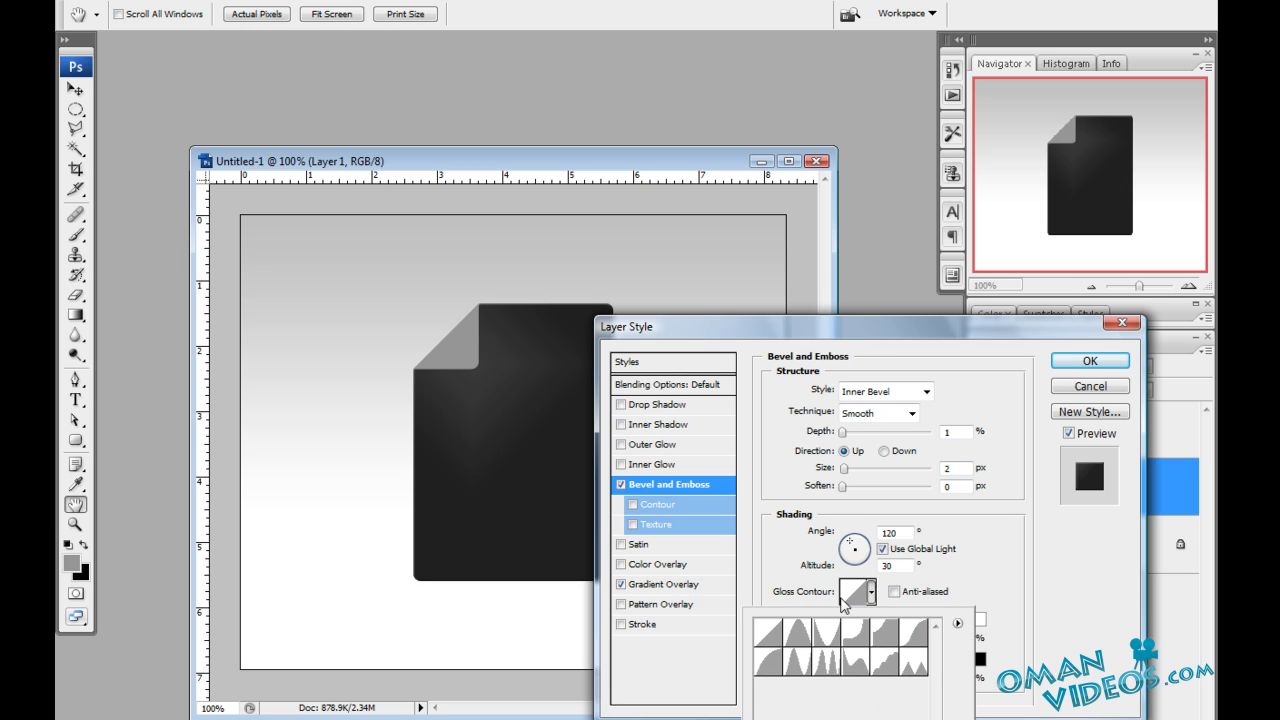
pyautogui.click(858, 633)
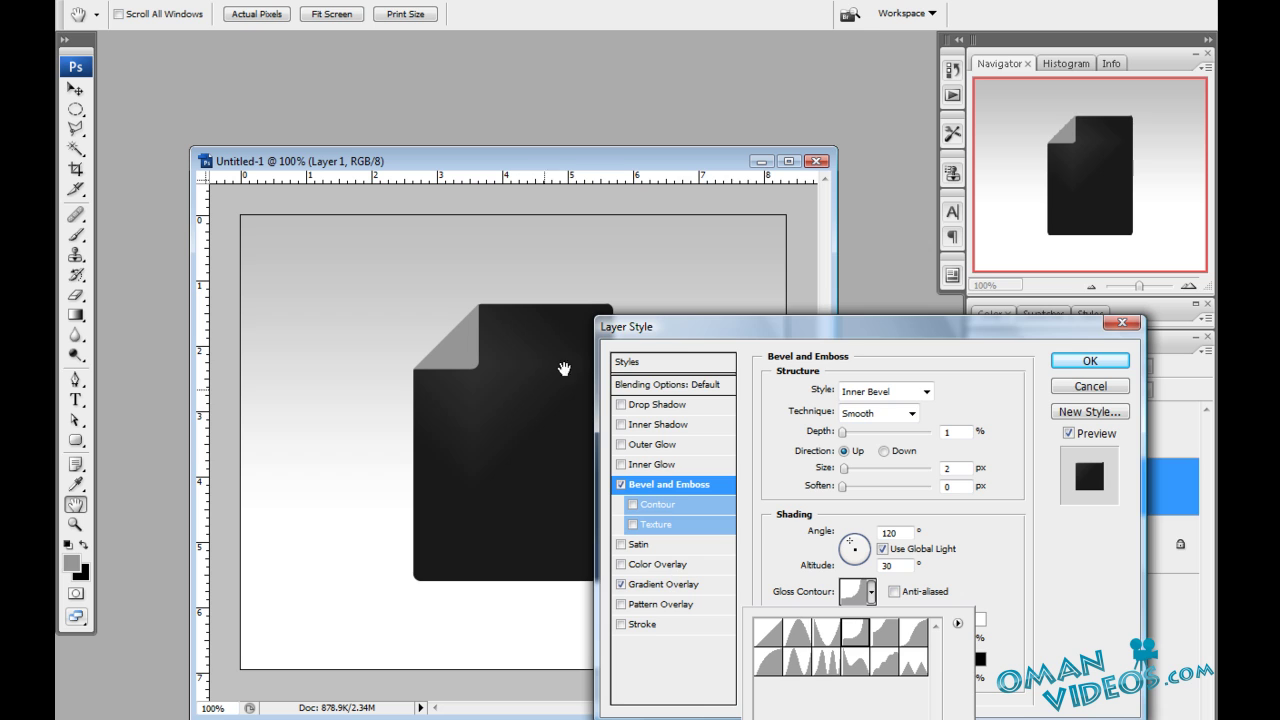
pyautogui.click(744, 331)
pyautogui.moveTo(744, 331); pyautogui.dragTo(755, 352)
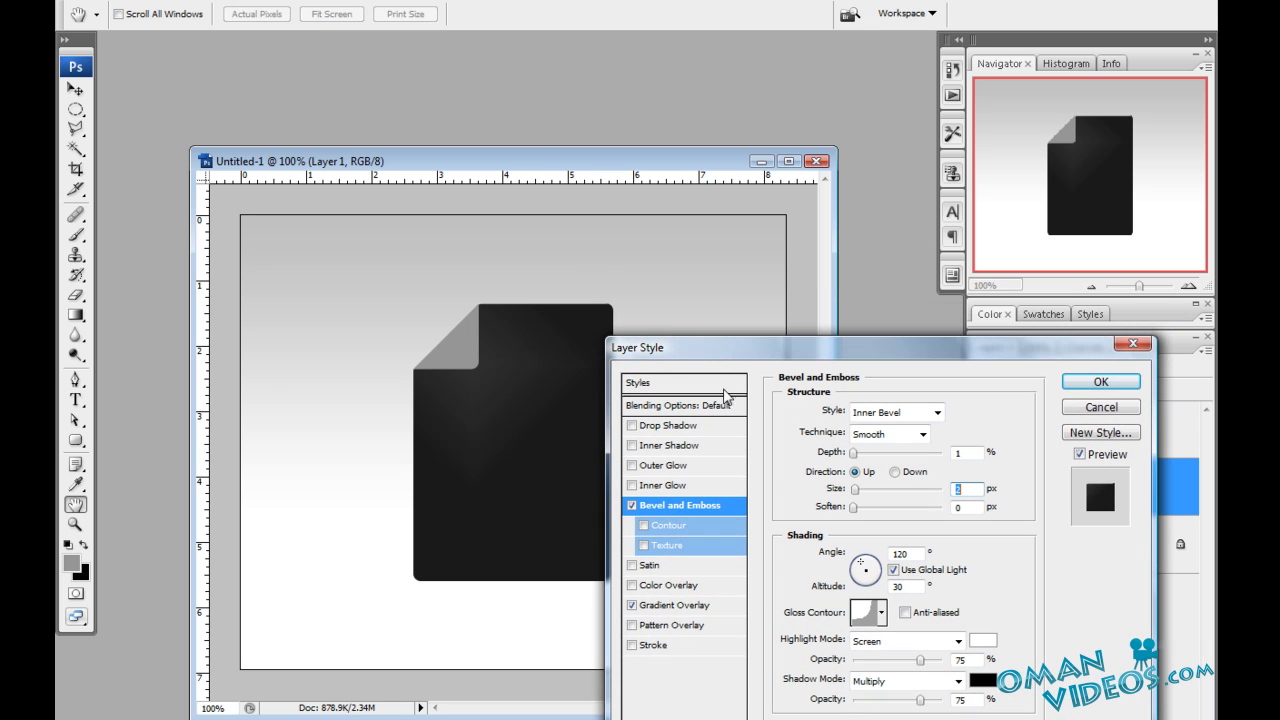
# Step: Add an Outer Glow to the page with Normal blend mode and the grey colour #828282
pyautogui.click(660, 465)
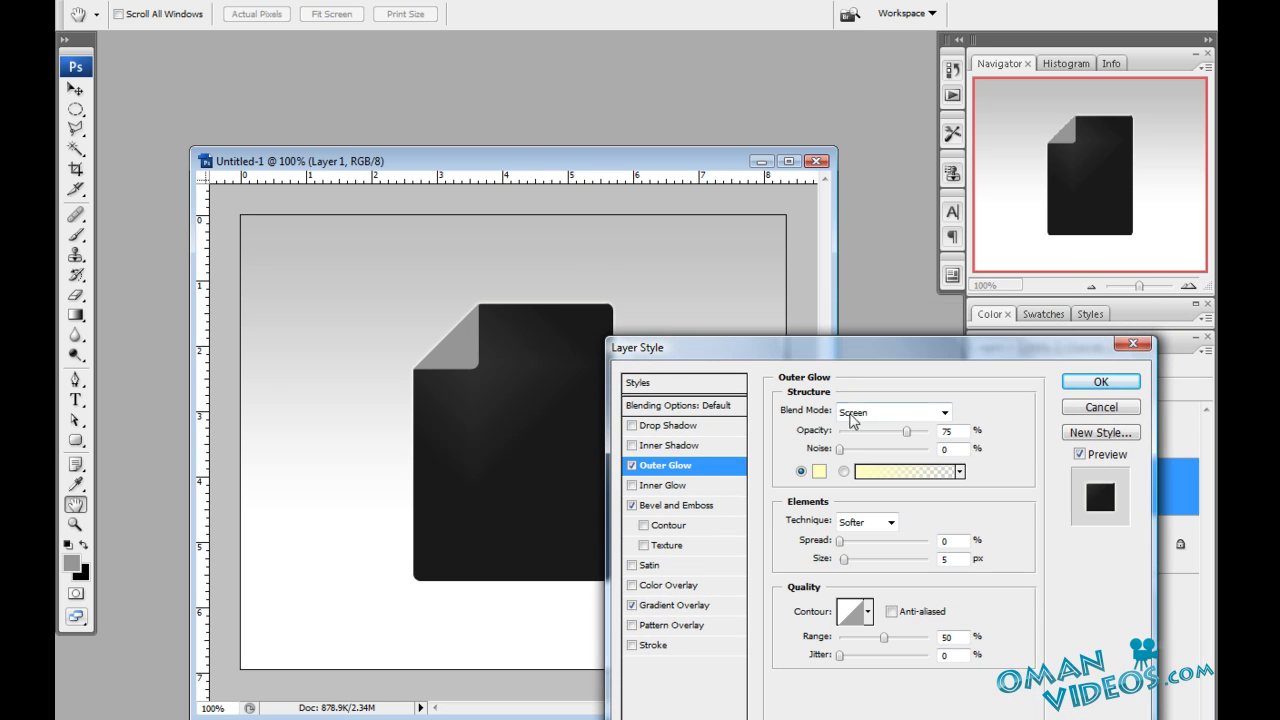
pyautogui.click(849, 413)
pyautogui.click(866, 431)
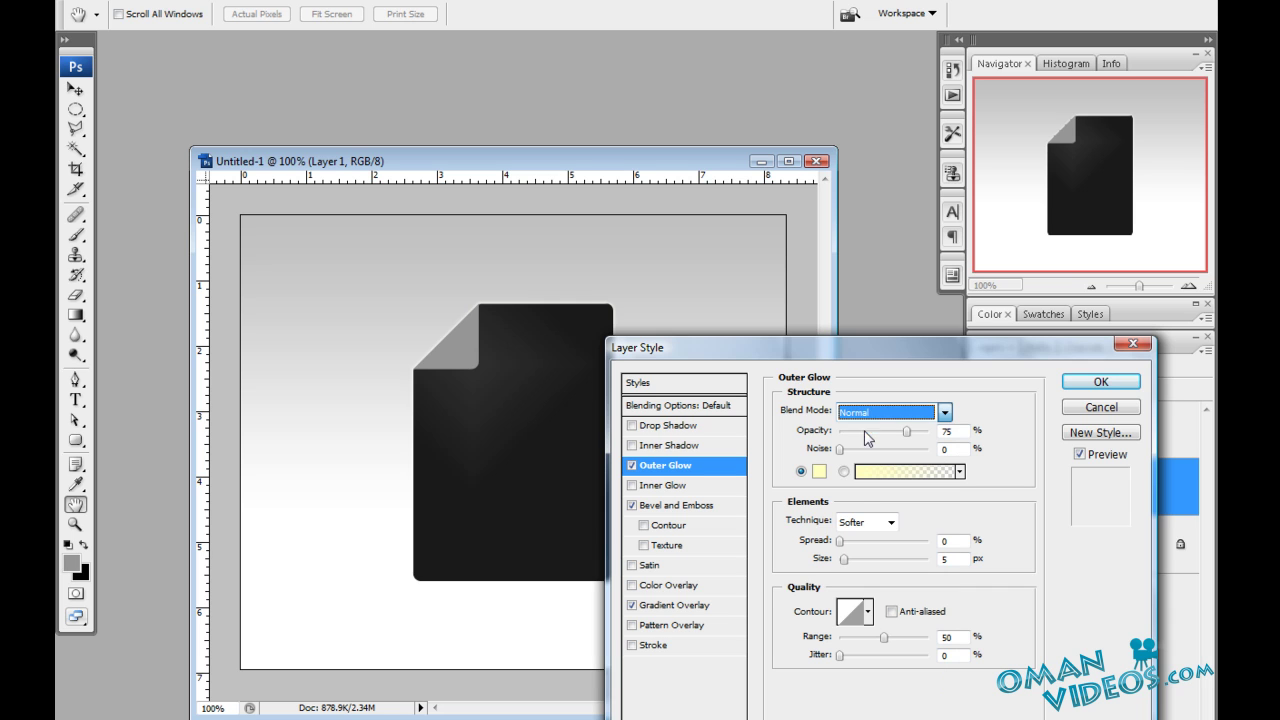
pyautogui.click(818, 471)
pyautogui.click(717, 452)
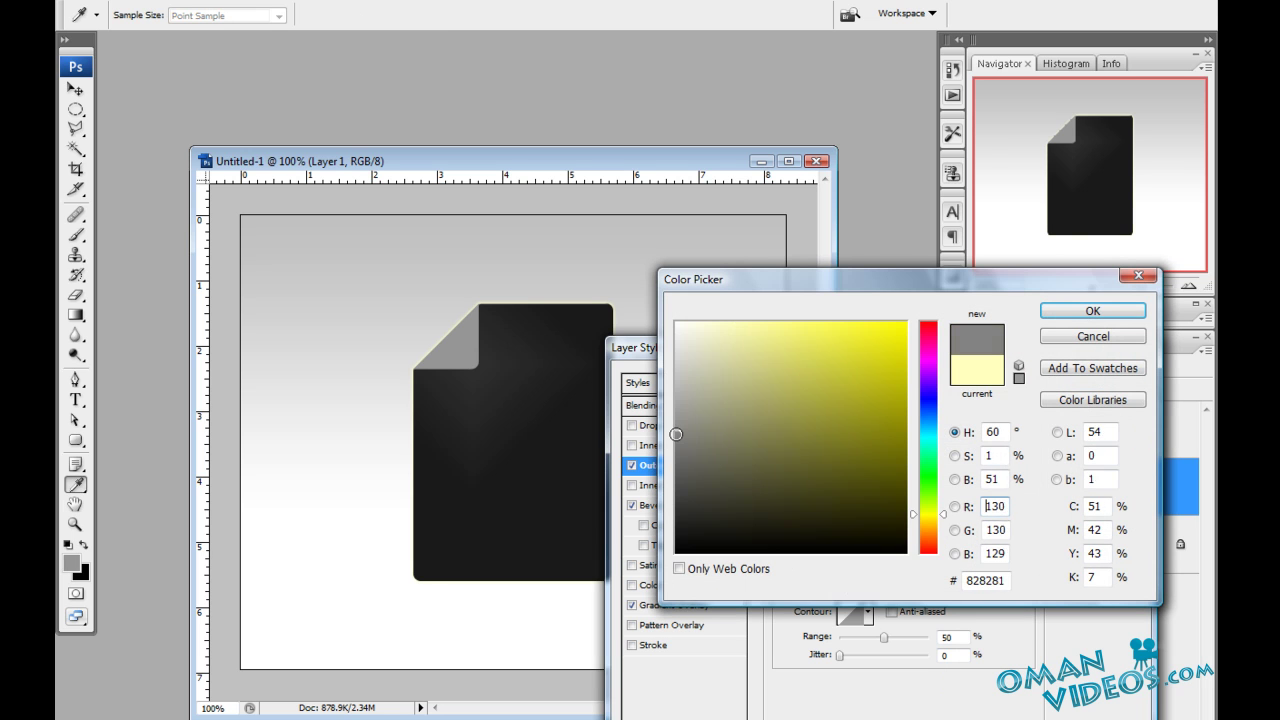
pyautogui.moveTo(677, 432)
pyautogui.mouseDown()
pyautogui.moveTo(676, 417)
pyautogui.moveTo(662, 435)
pyautogui.mouseUp()
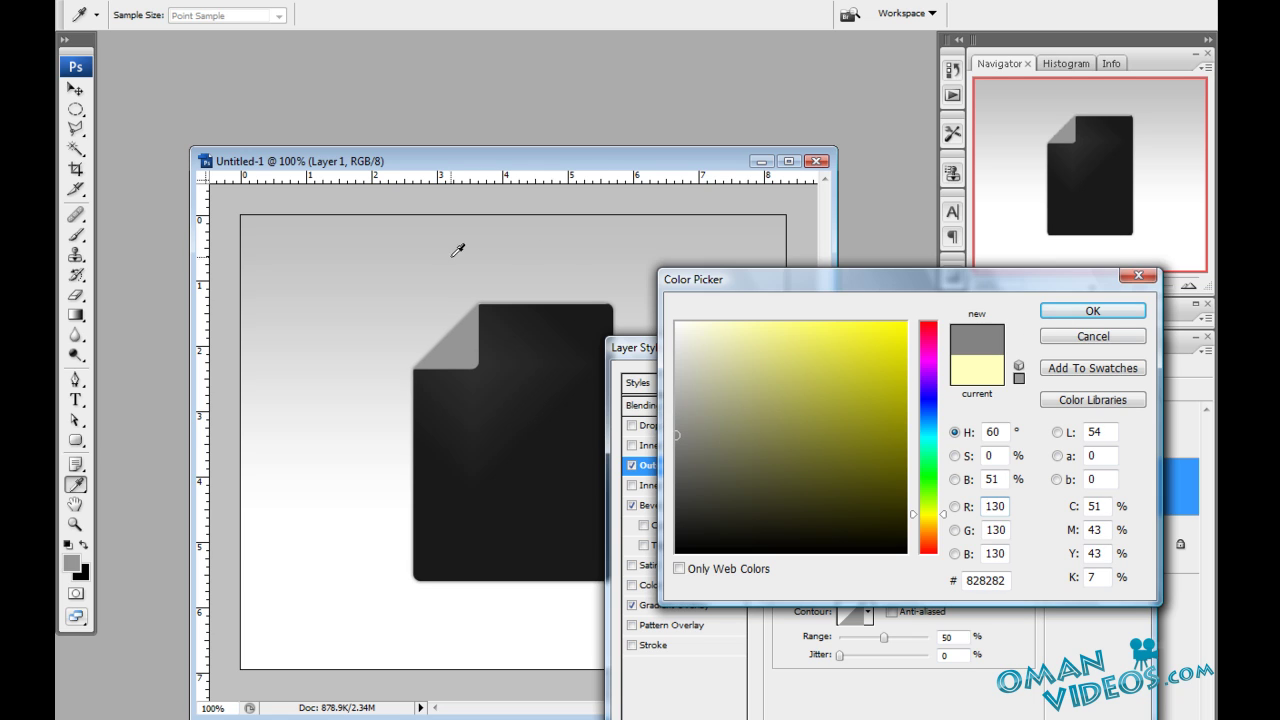
pyautogui.click(1100, 312)
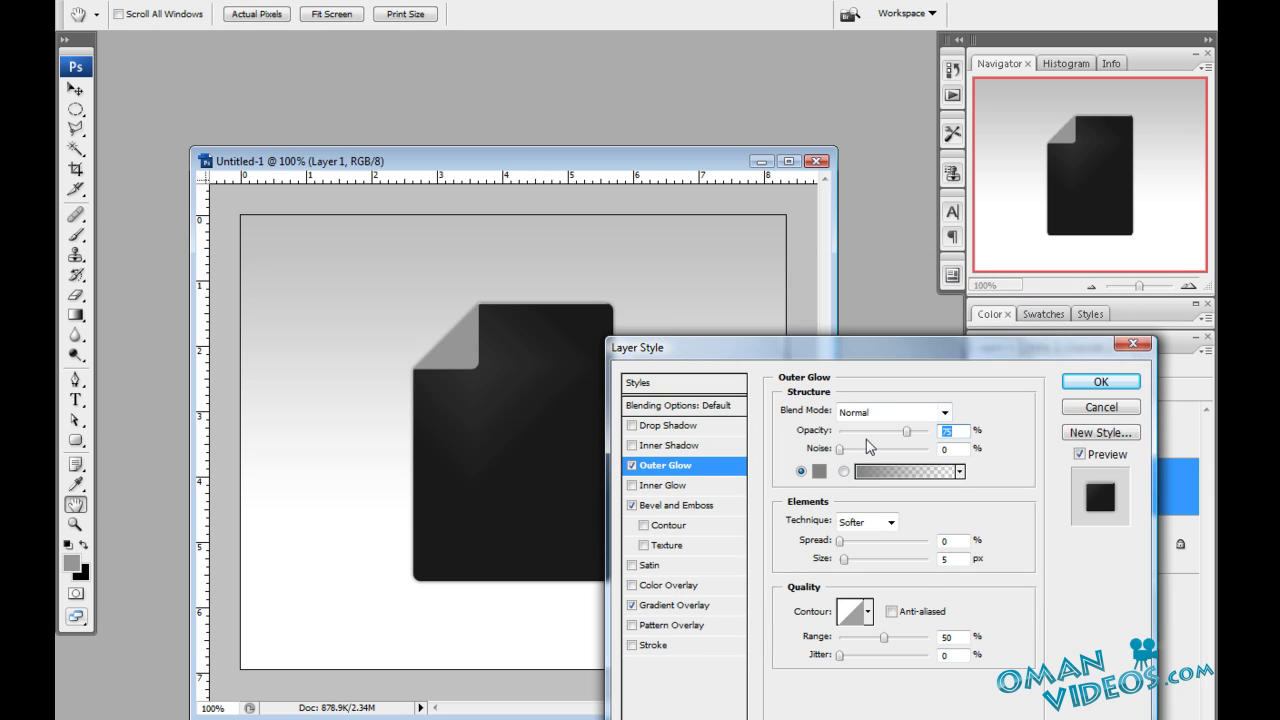
# Step: Set the outer glow's opacity to 52%, size to 18 px and range to 57%, and apply the layer style
pyautogui.moveTo(906, 430); pyautogui.dragTo(886, 430)
pyautogui.moveTo(848, 563)
pyautogui.mouseDown()
pyautogui.moveTo(864, 565)
pyautogui.moveTo(852, 565)
pyautogui.mouseUp()
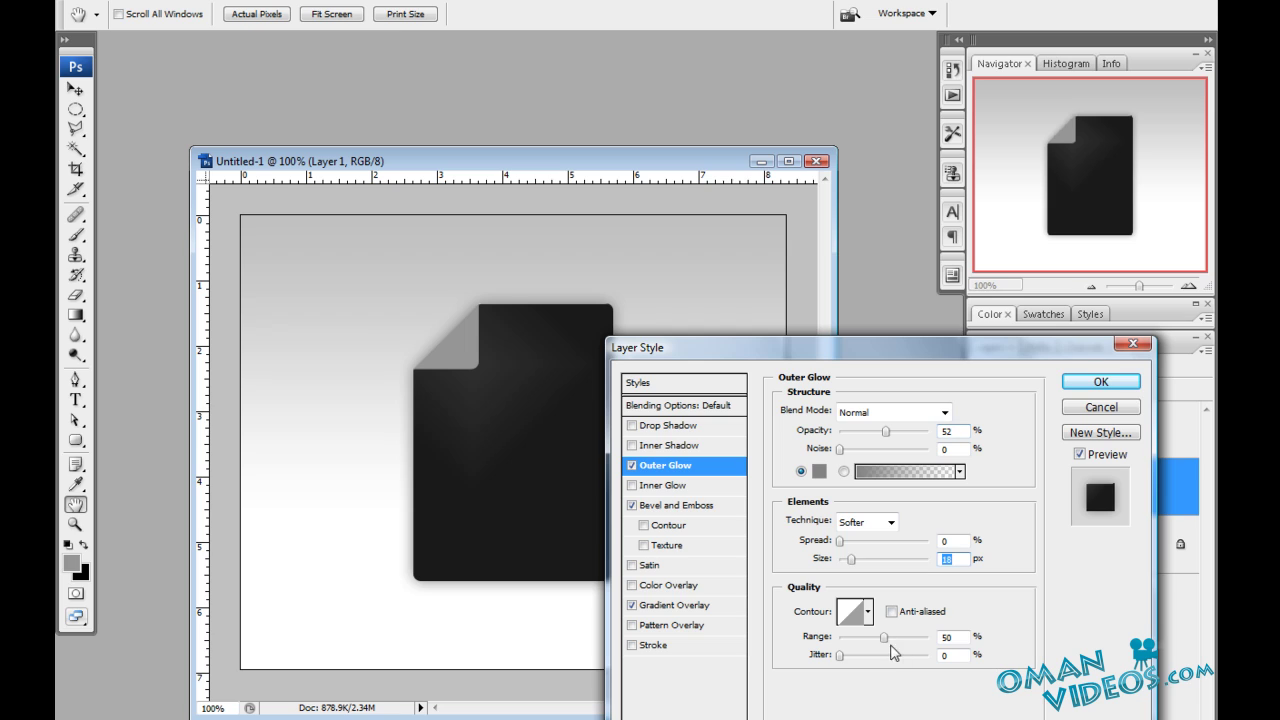
pyautogui.moveTo(890, 643); pyautogui.dragTo(896, 644)
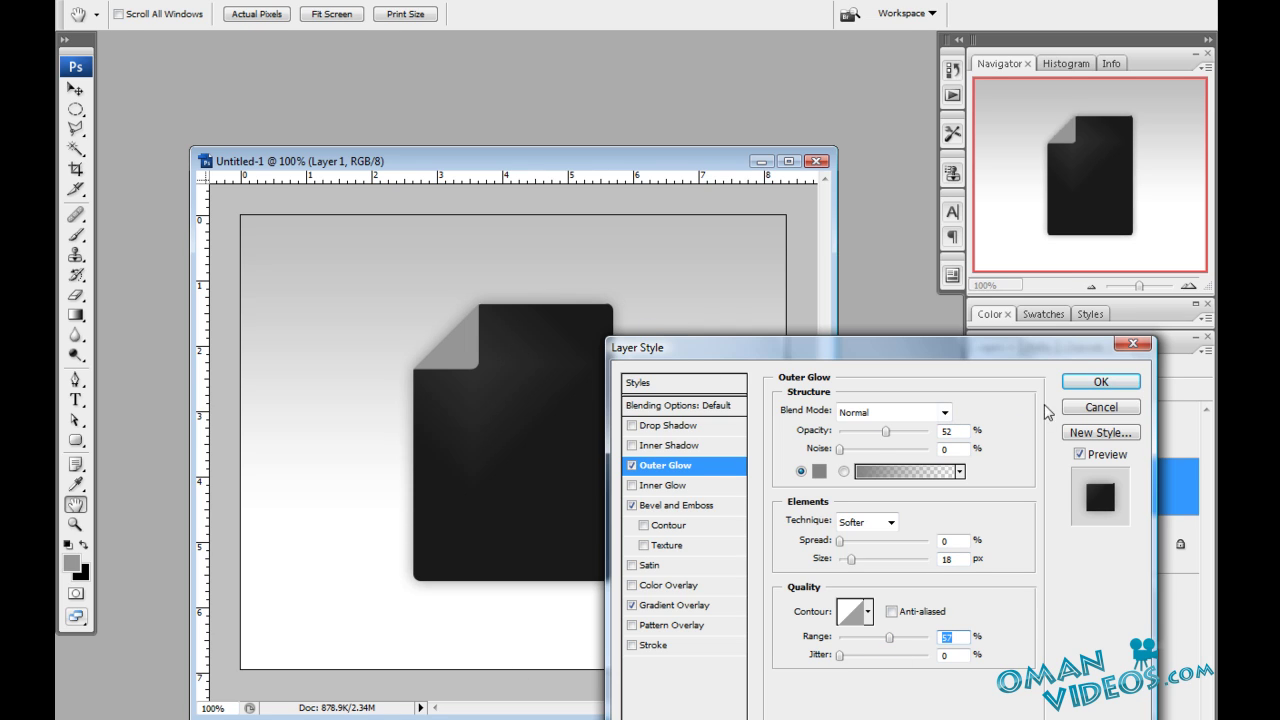
pyautogui.click(1103, 386)
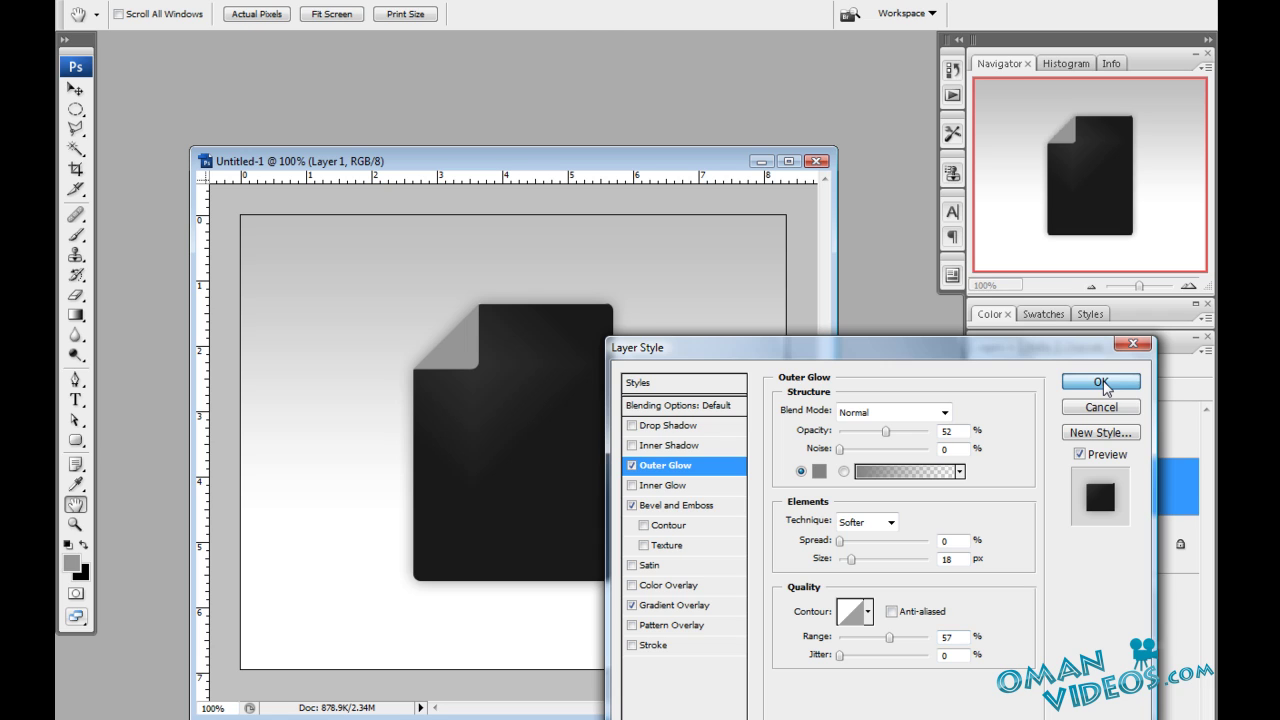
# Step: Add a Drop Shadow to the folded corner layer with 57% opacity, a 134° angle, a shortened distance and 5 px size
pyautogui.click(1192, 490)
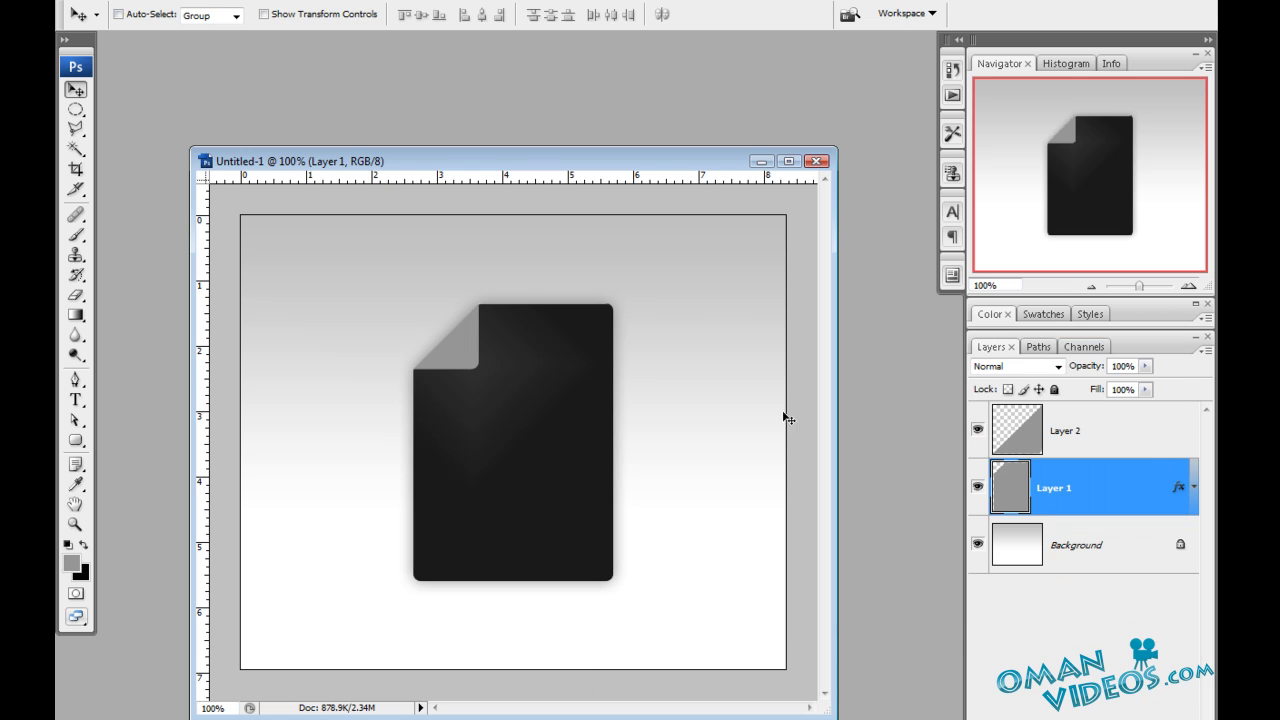
pyautogui.doubleClick(1154, 437)
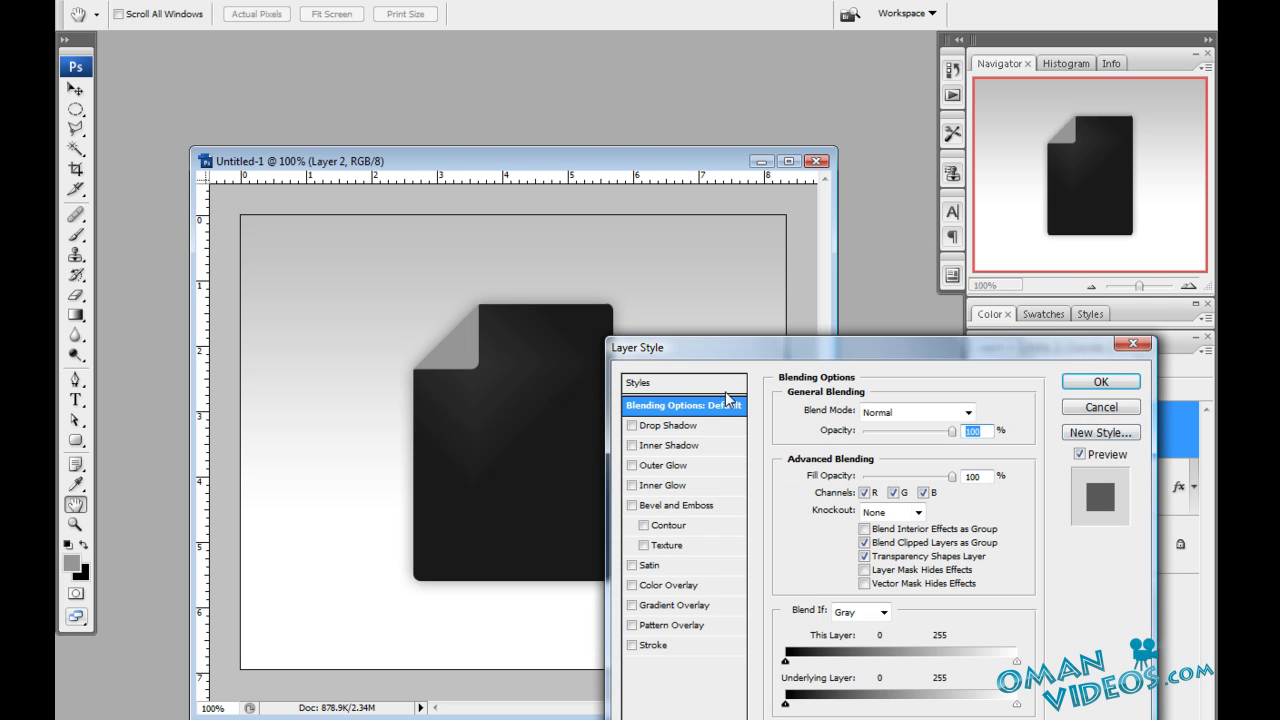
pyautogui.moveTo(926, 350); pyautogui.dragTo(938, 368)
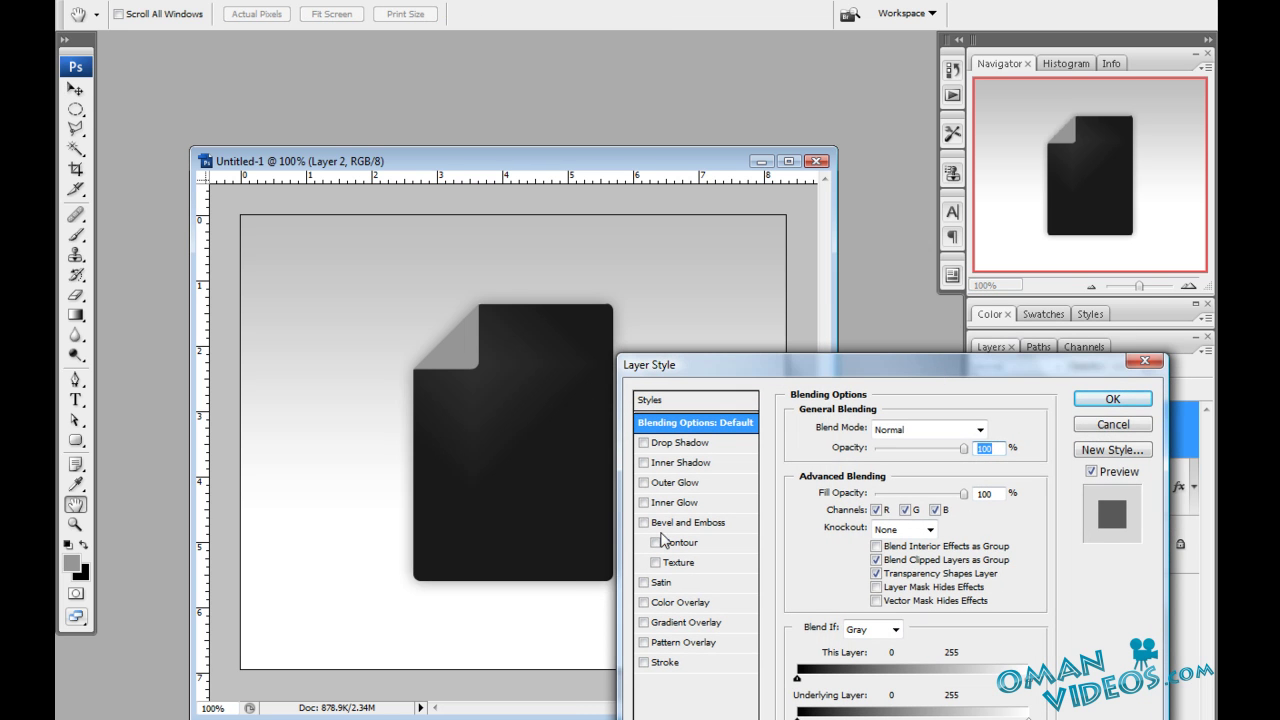
pyautogui.click(645, 443)
pyautogui.moveTo(918, 451); pyautogui.dragTo(903, 453)
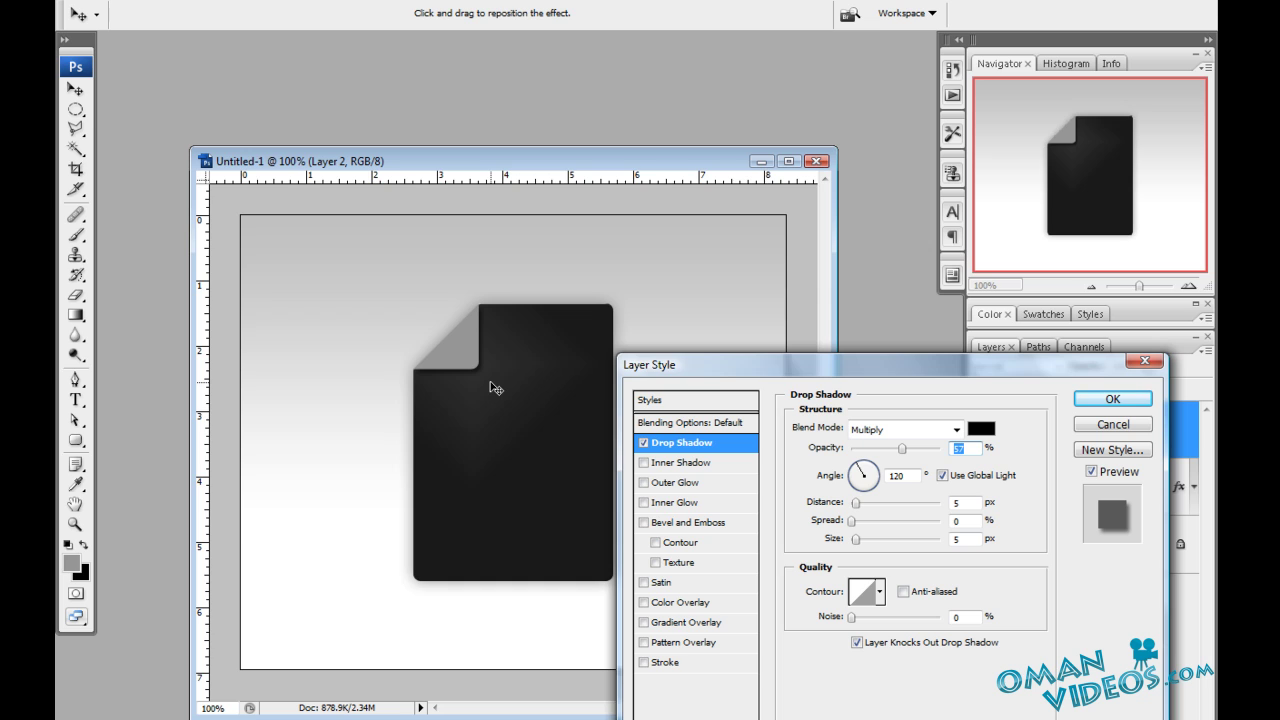
pyautogui.hotkey('ctrl', '+')
pyautogui.hotkey('ctrl', '+')
pyautogui.moveTo(428, 284); pyautogui.dragTo(457, 506)
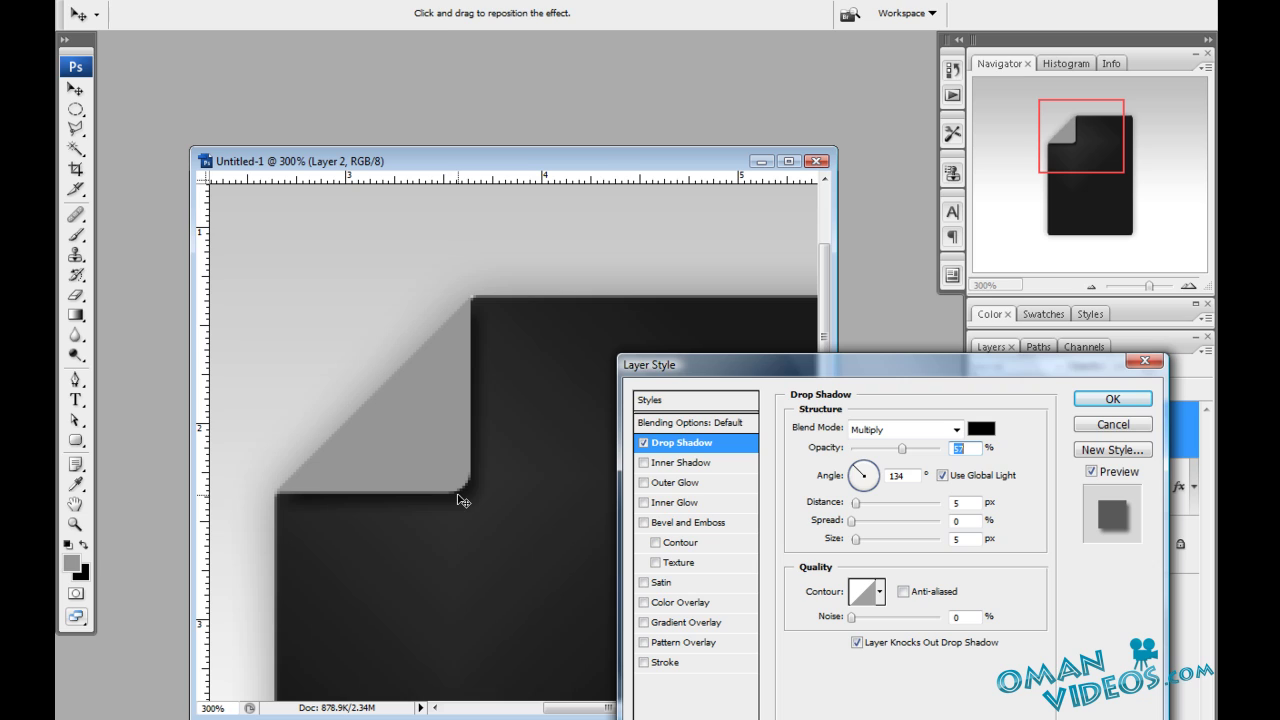
pyautogui.moveTo(856, 506); pyautogui.dragTo(854, 504)
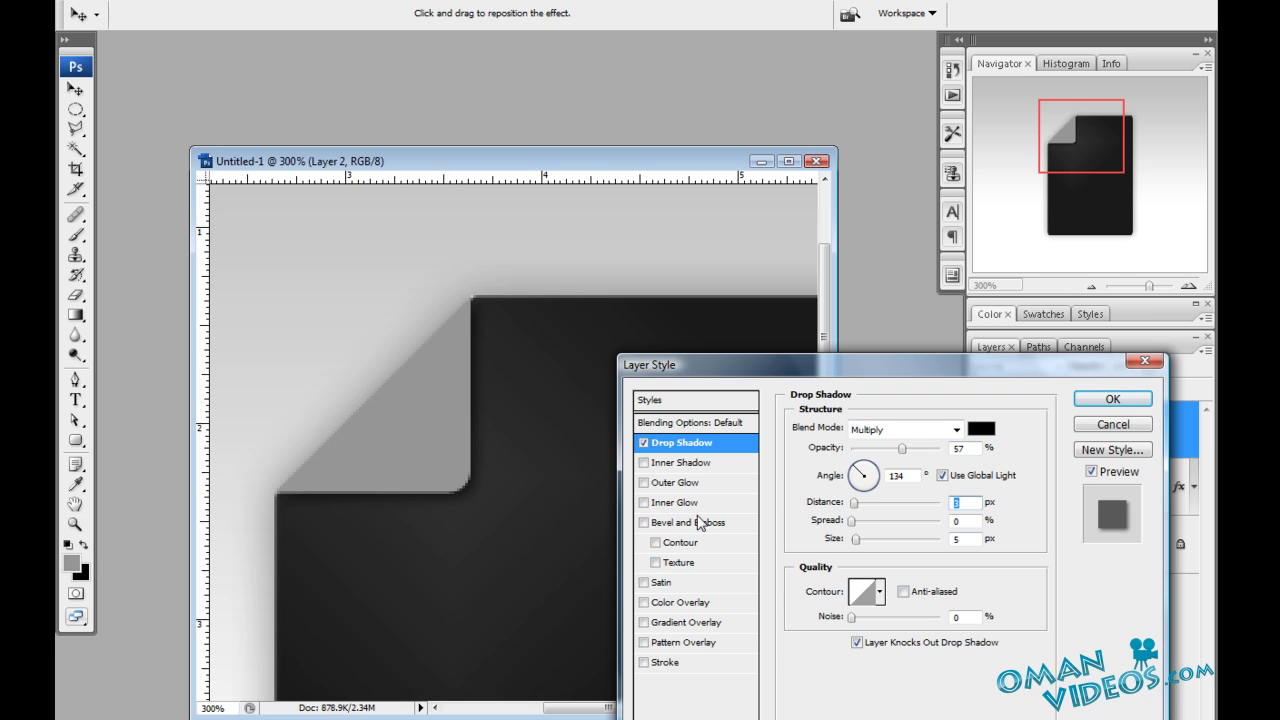
# Step: Add a Gradient Overlay to the folded corner using the silver grey-to-white preset at a 129° angle
pyautogui.click(643, 622)
pyautogui.click(713, 628)
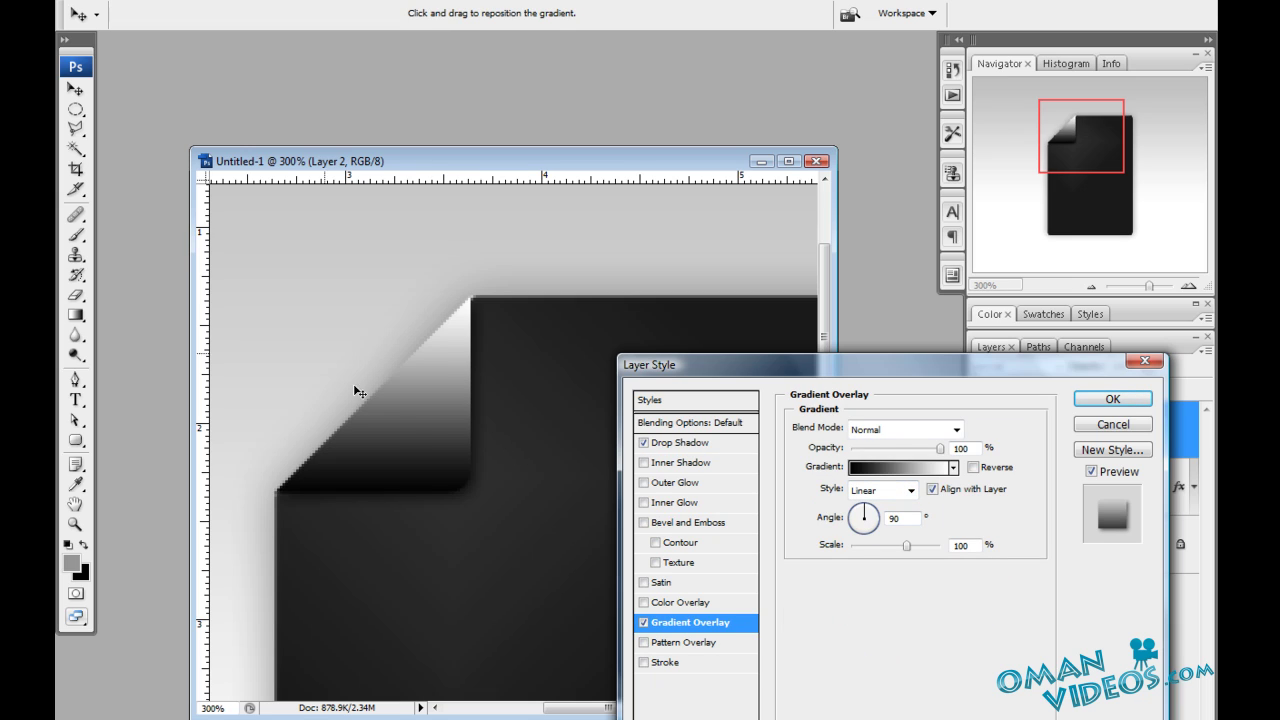
pyautogui.click(858, 517)
pyautogui.click(954, 467)
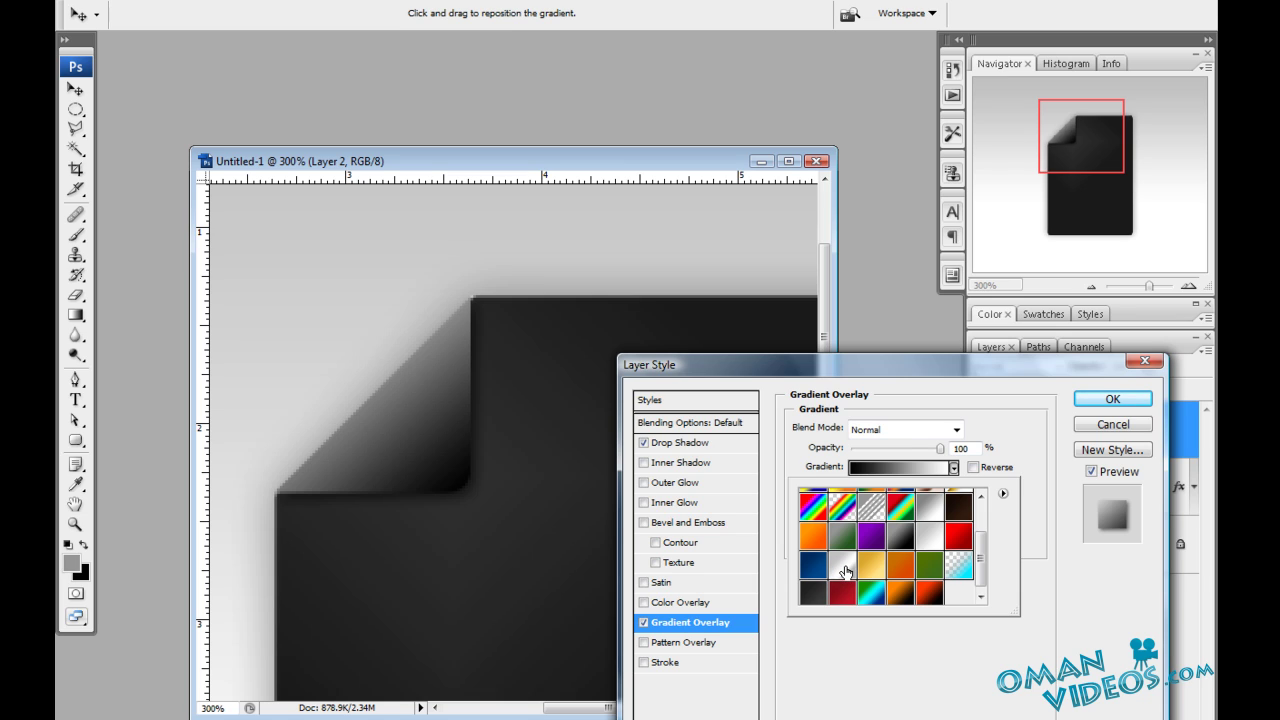
pyautogui.click(845, 571)
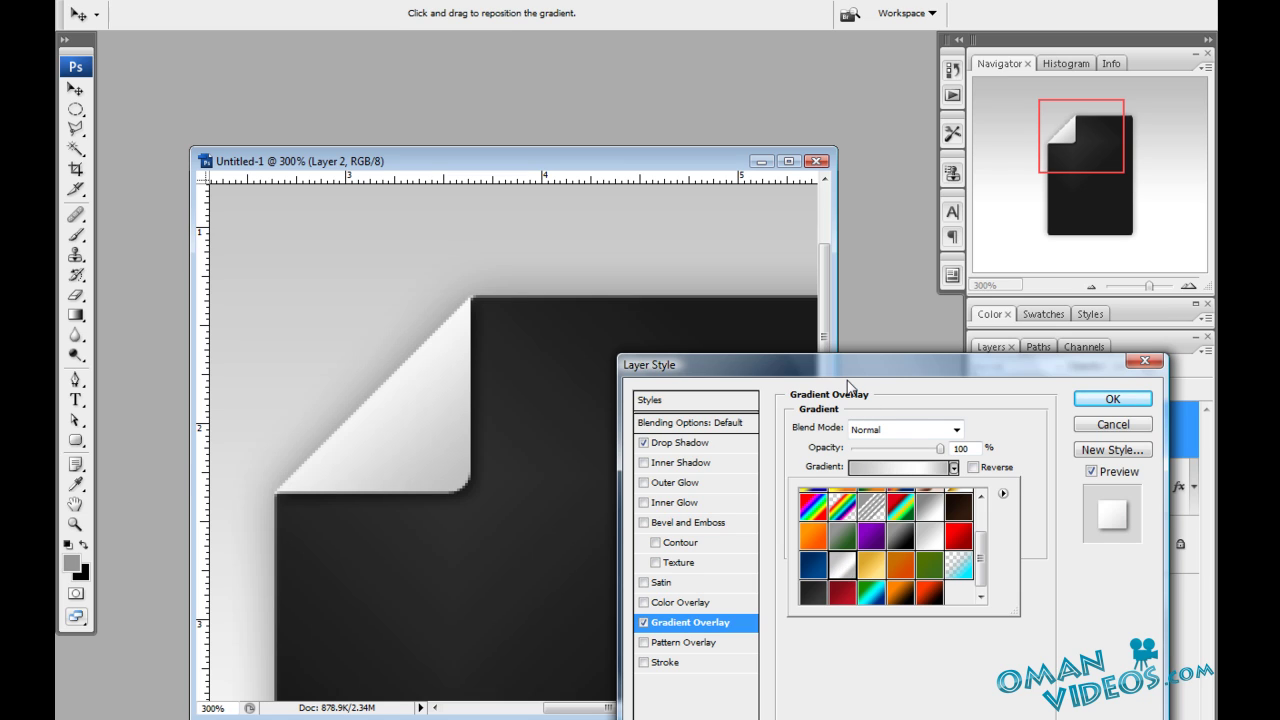
pyautogui.click(852, 390)
# Step: Shift the gradient overlay down and right, set its angle to 138° and scale to 33%, reverse it, and apply the layer style
pyautogui.moveTo(906, 548); pyautogui.dragTo(864, 552)
pyautogui.moveTo(372, 394); pyautogui.dragTo(452, 438)
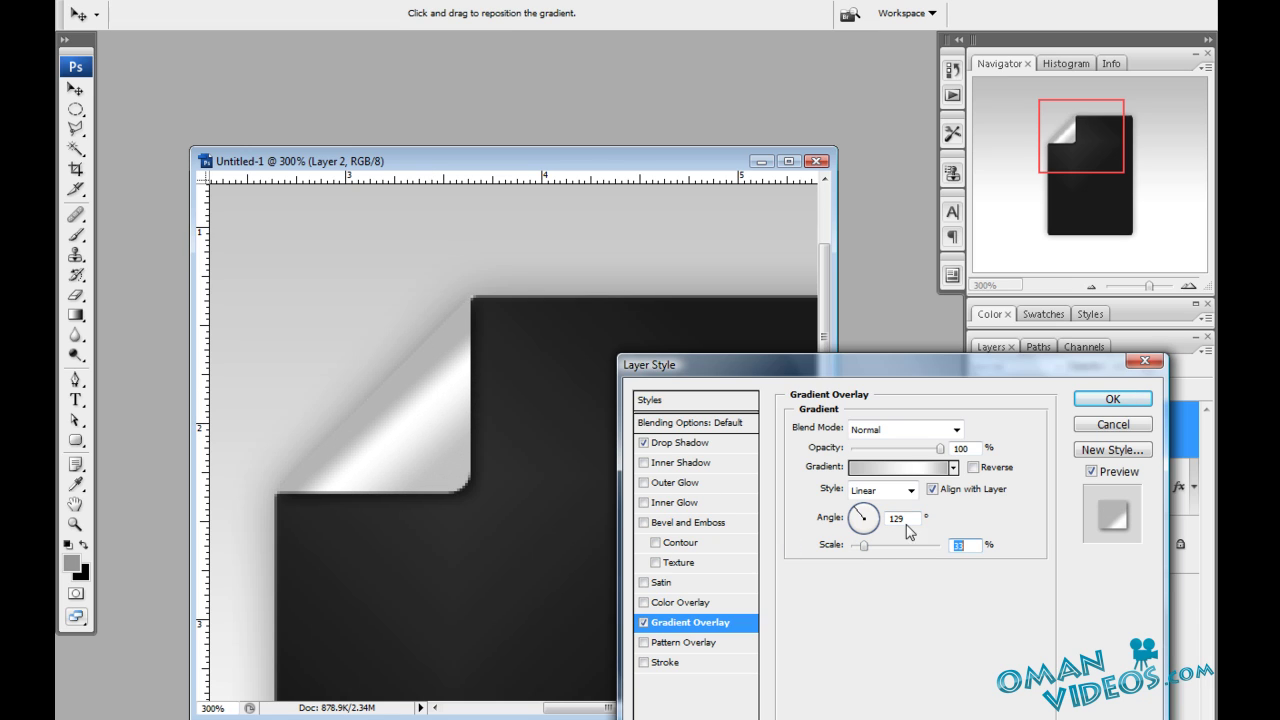
pyautogui.moveTo(866, 554); pyautogui.dragTo(859, 519)
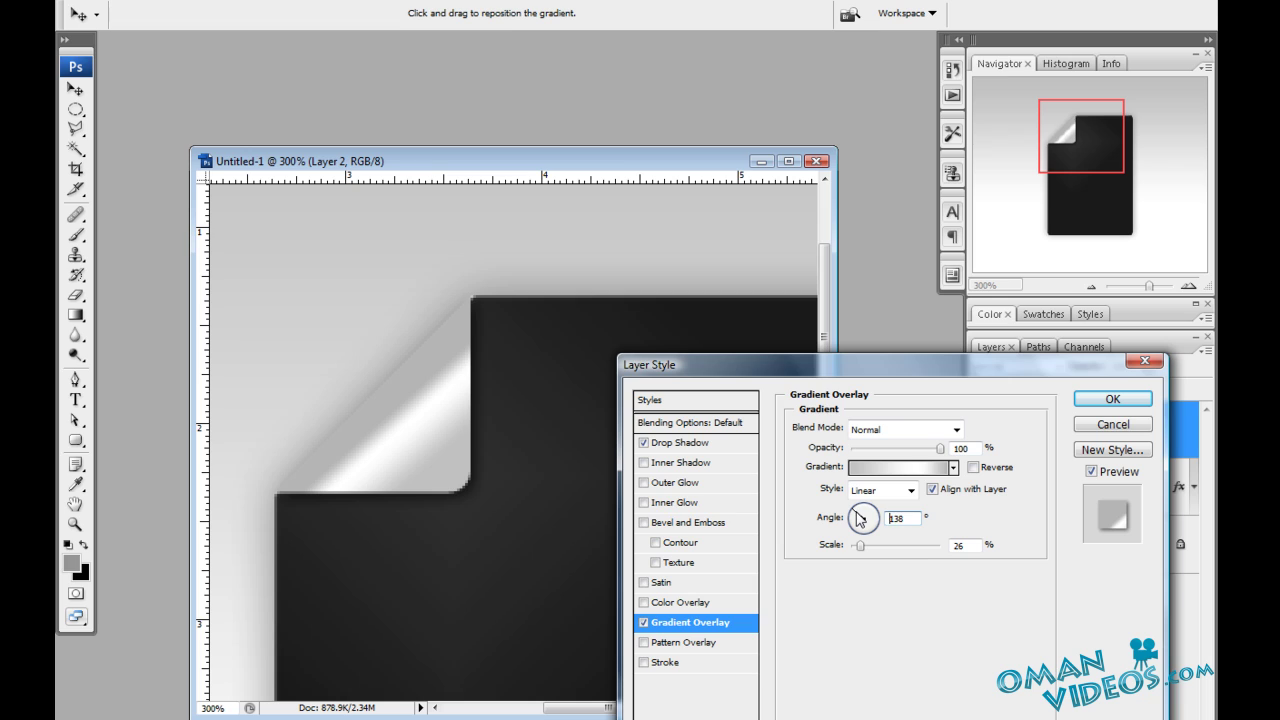
pyautogui.moveTo(861, 547)
pyautogui.mouseDown()
pyautogui.moveTo(883, 549)
pyautogui.moveTo(862, 548)
pyautogui.mouseUp()
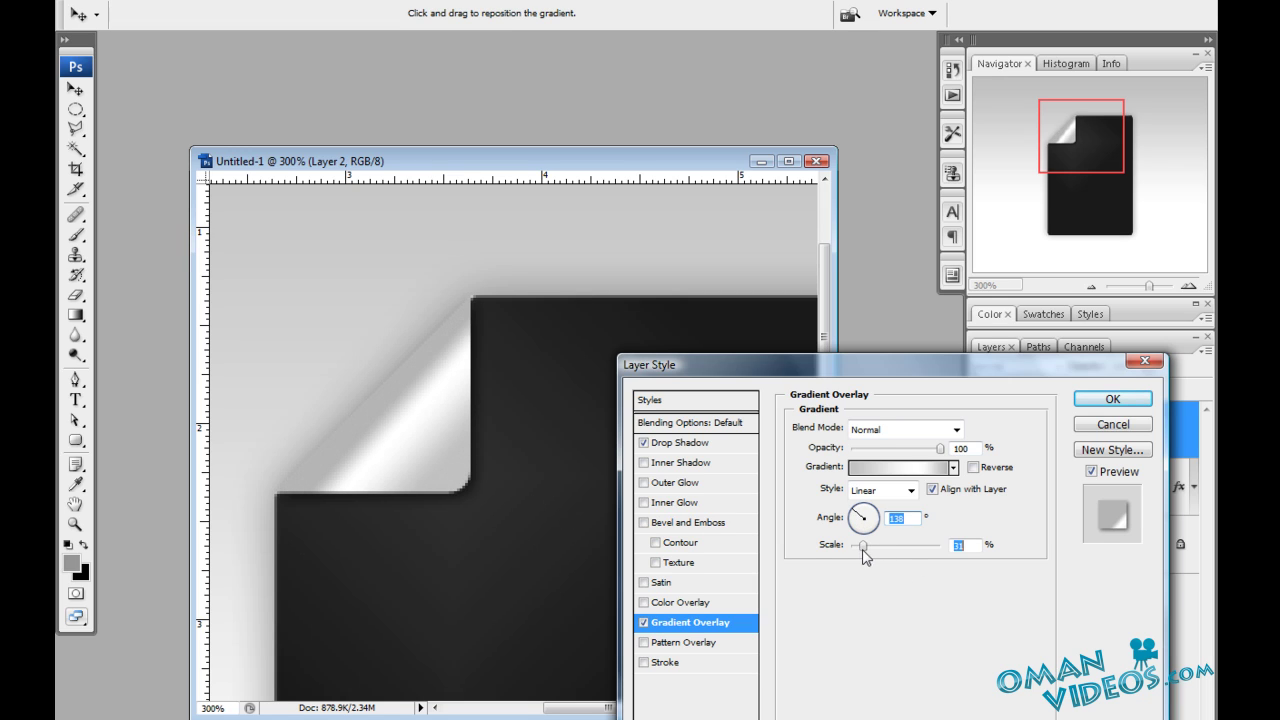
pyautogui.click(980, 470)
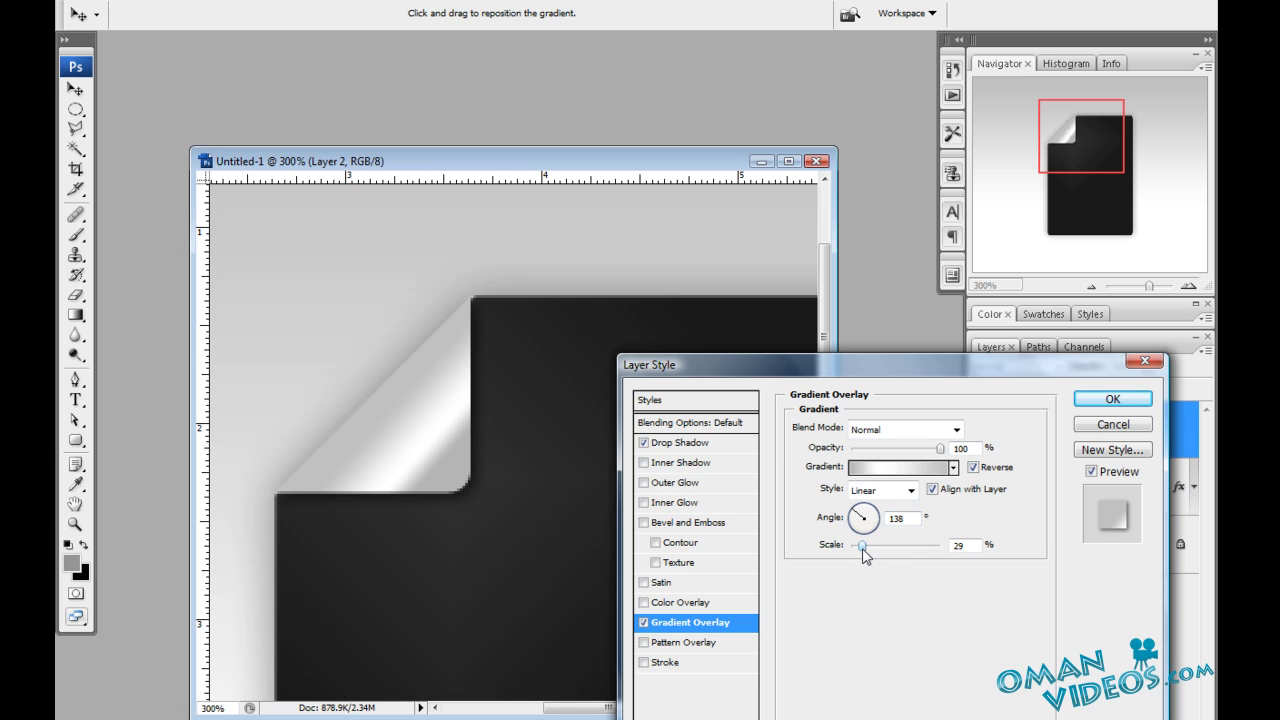
pyautogui.moveTo(864, 555); pyautogui.dragTo(861, 556)
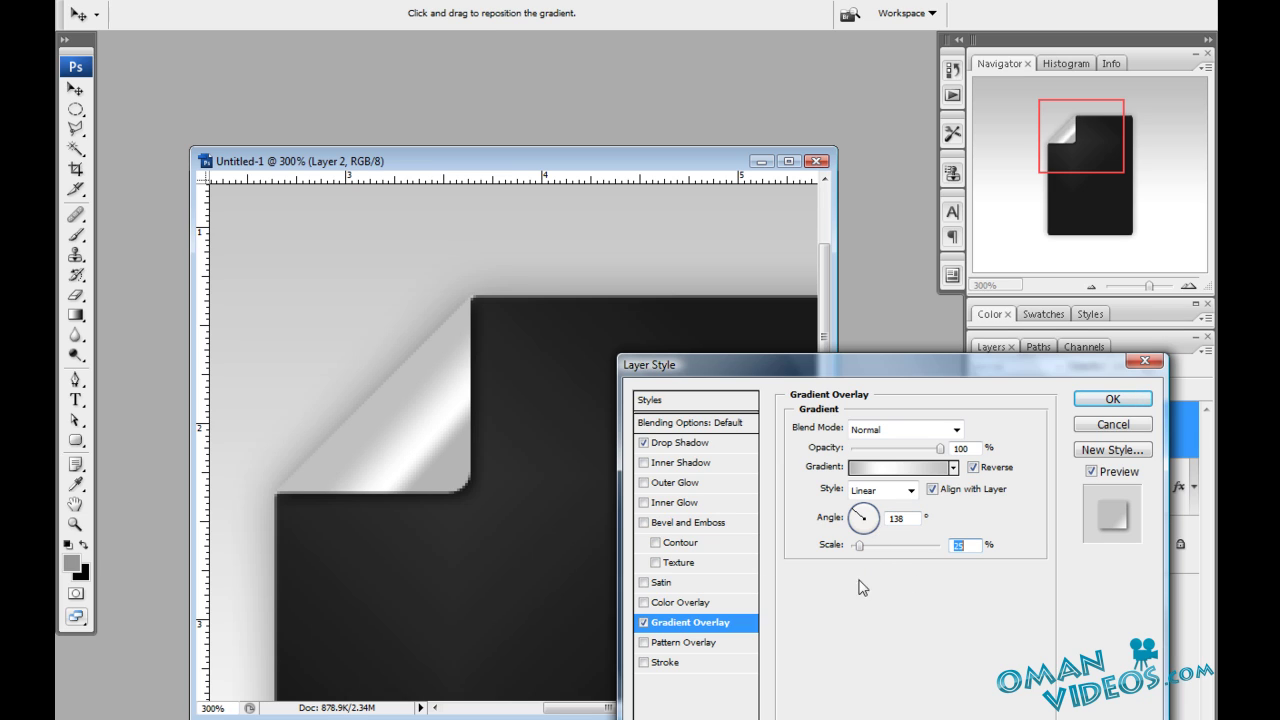
pyautogui.moveTo(861, 548); pyautogui.dragTo(866, 550)
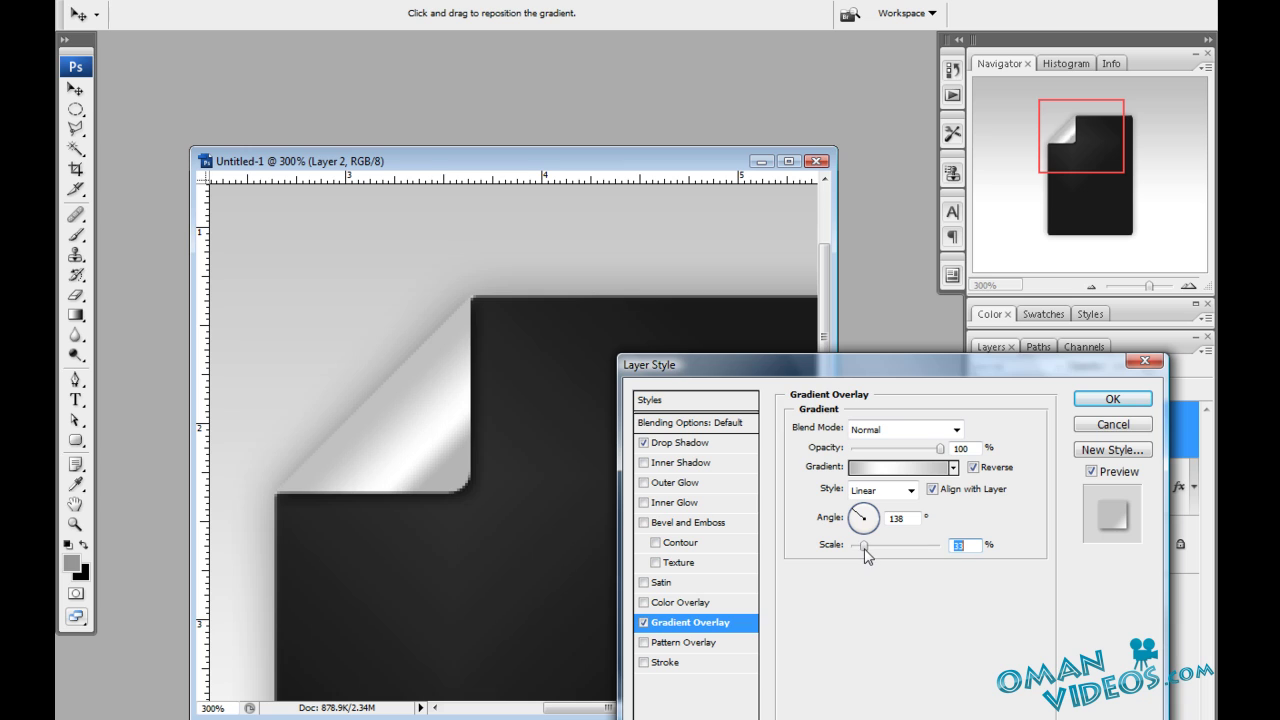
pyautogui.click(1113, 399)
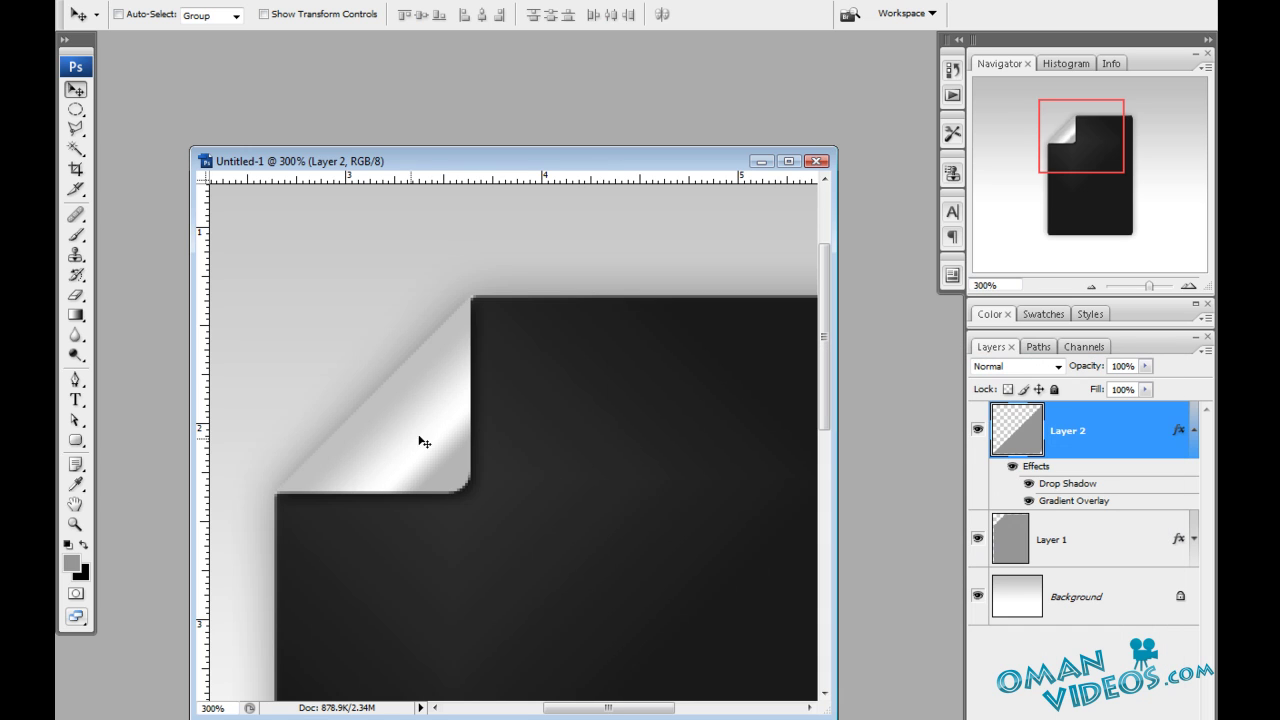
# Step: Warp the folded corner, pulling its lower-right tip outward and curving its lower and right edges inward
pyautogui.click(1192, 446)
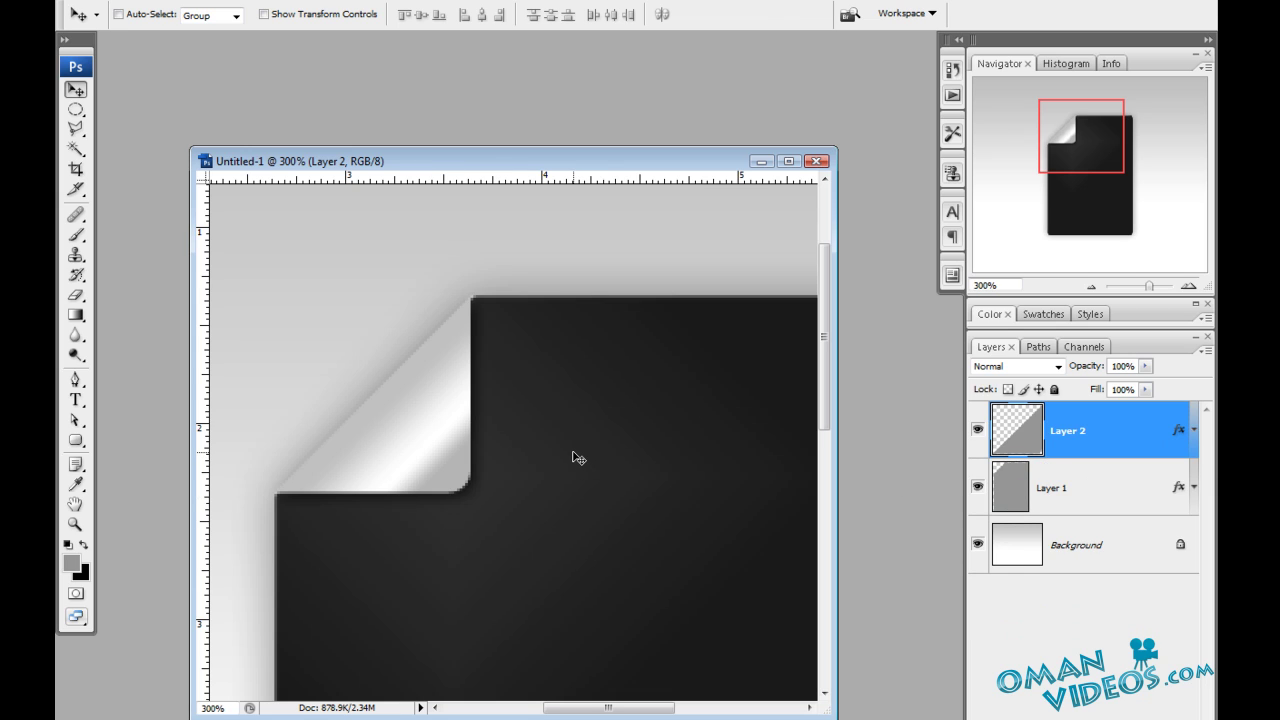
pyautogui.hotkey('ctrl', 't')
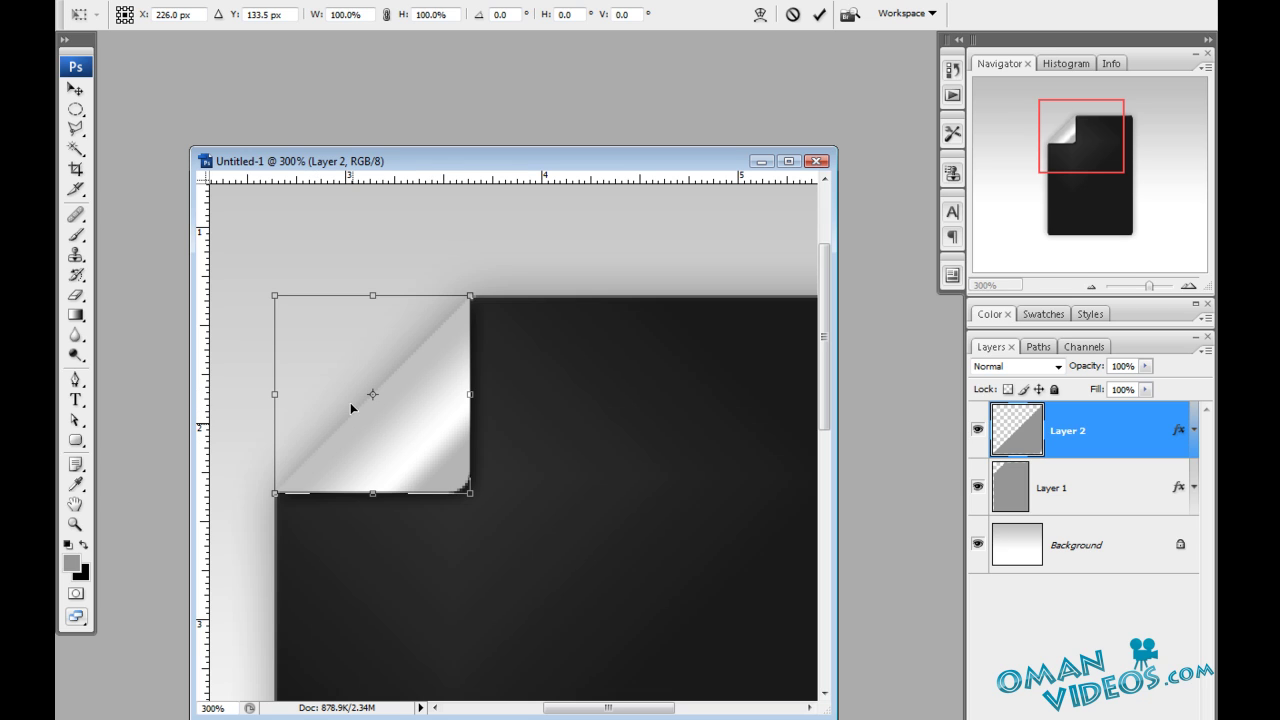
pyautogui.rightClick(420, 437)
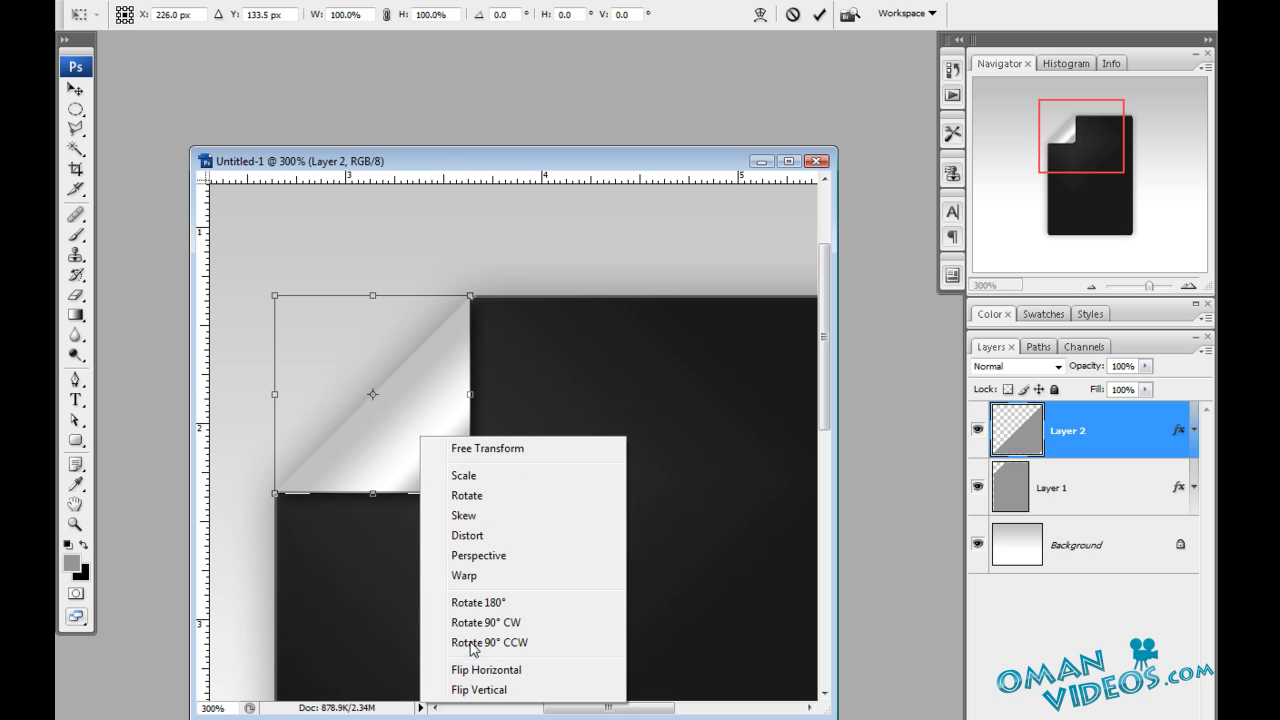
pyautogui.click(563, 576)
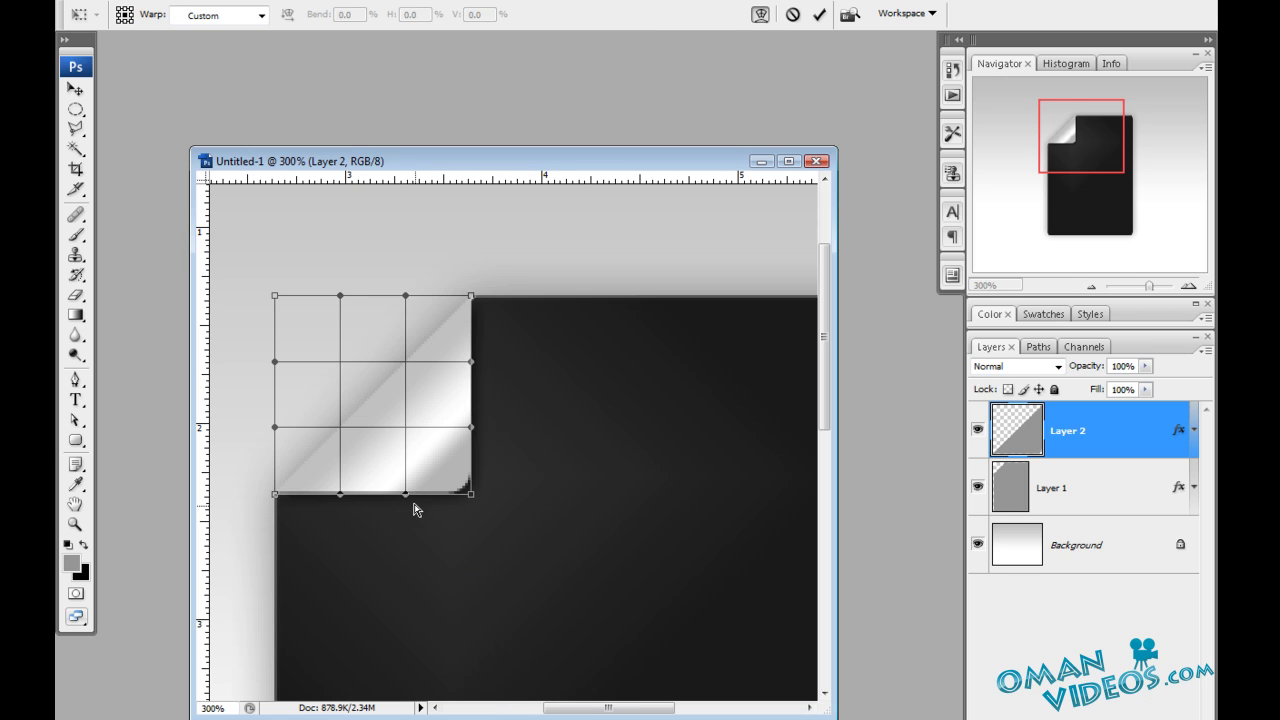
pyautogui.moveTo(473, 500); pyautogui.dragTo(484, 509)
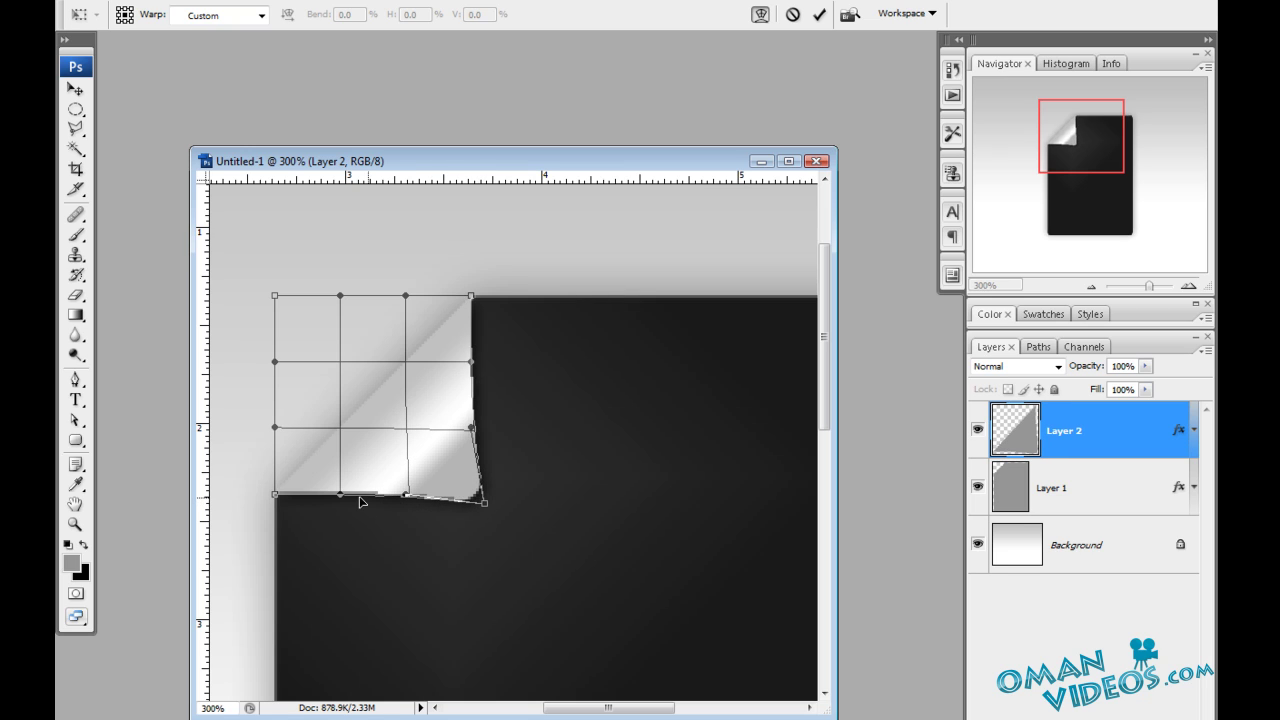
pyautogui.moveTo(342, 500); pyautogui.dragTo(345, 488)
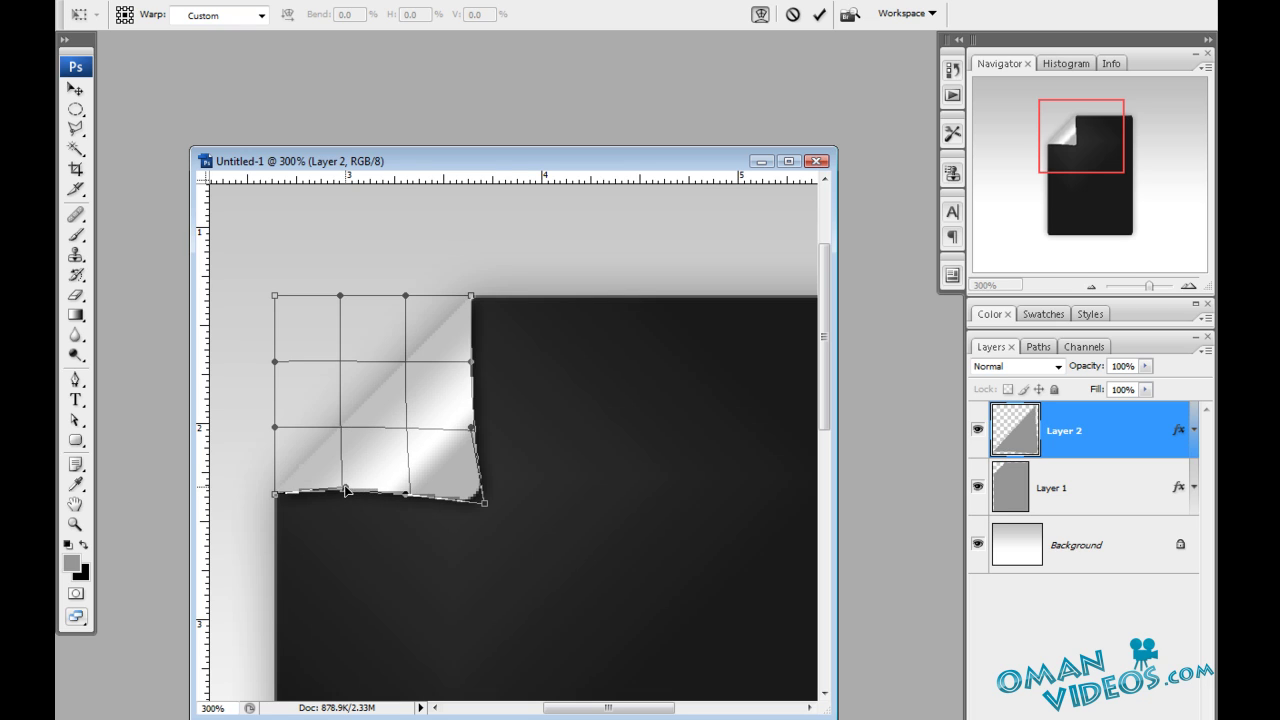
pyautogui.moveTo(471, 364); pyautogui.dragTo(459, 365)
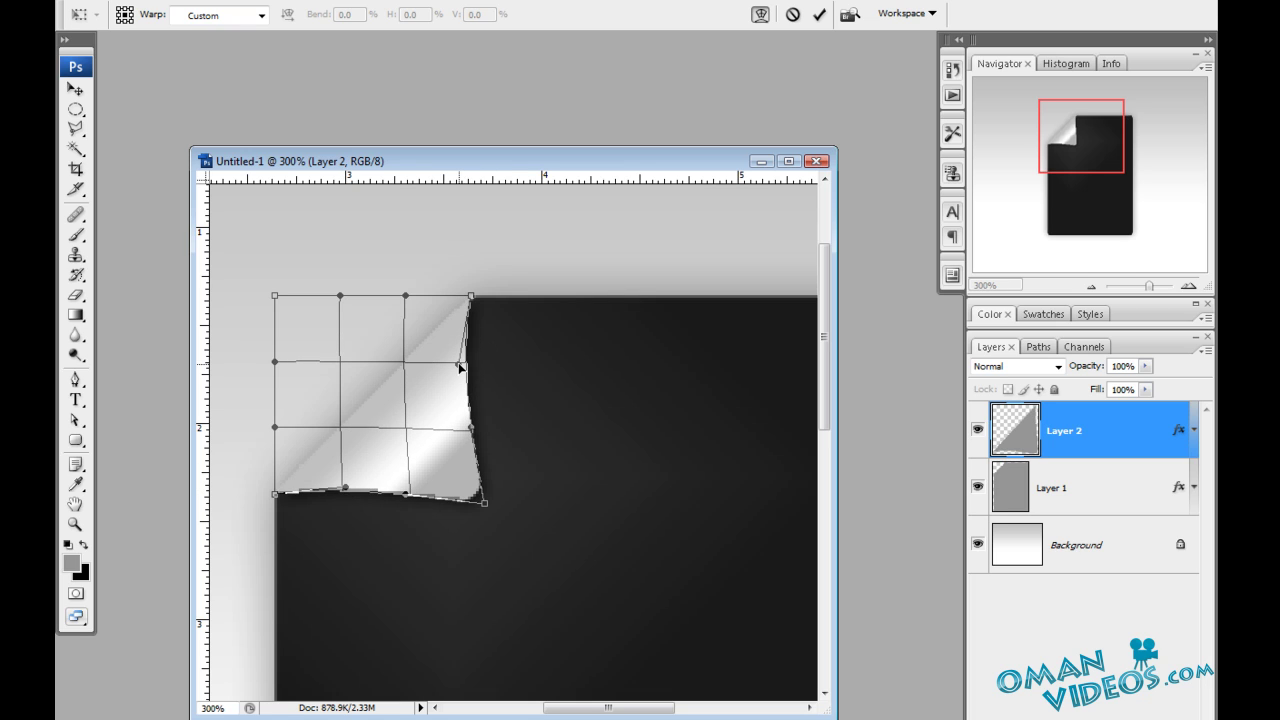
pyautogui.click(819, 15)
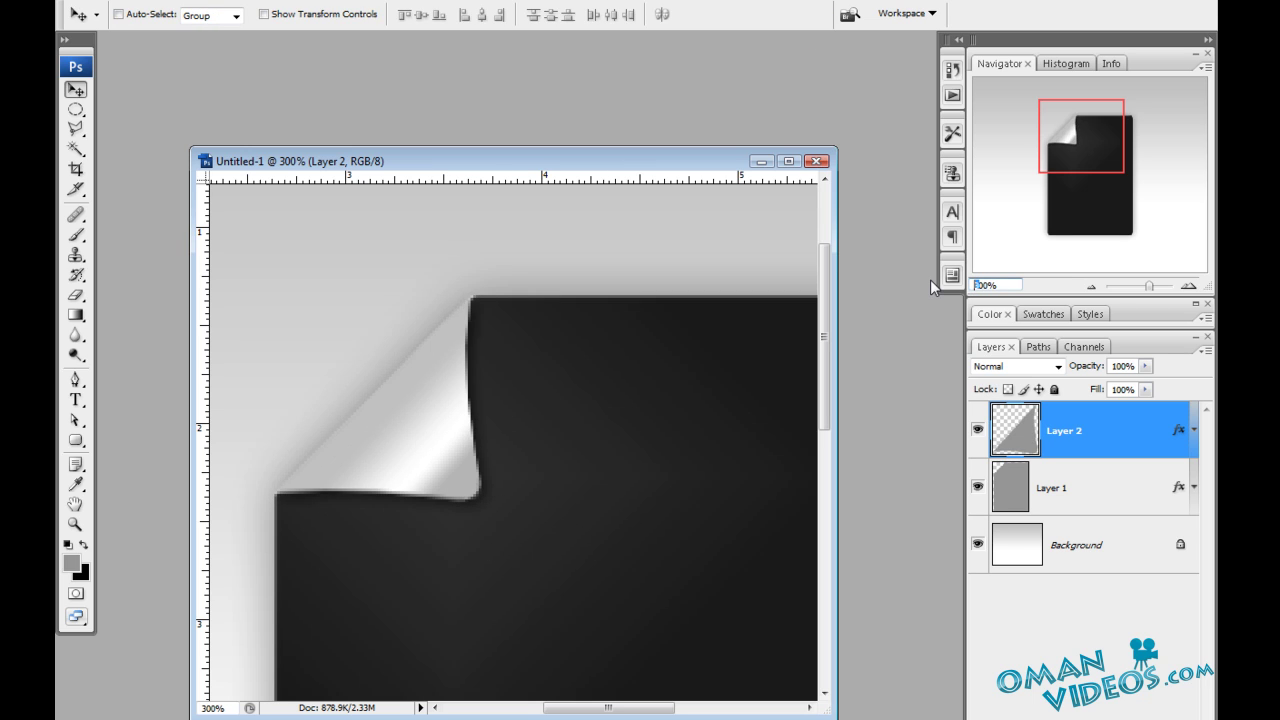
# Step: Add the text PAGEFOLD on the dark page in Levenim MT Regular at 34 pt
pyautogui.write('1')
pyautogui.press('Return')
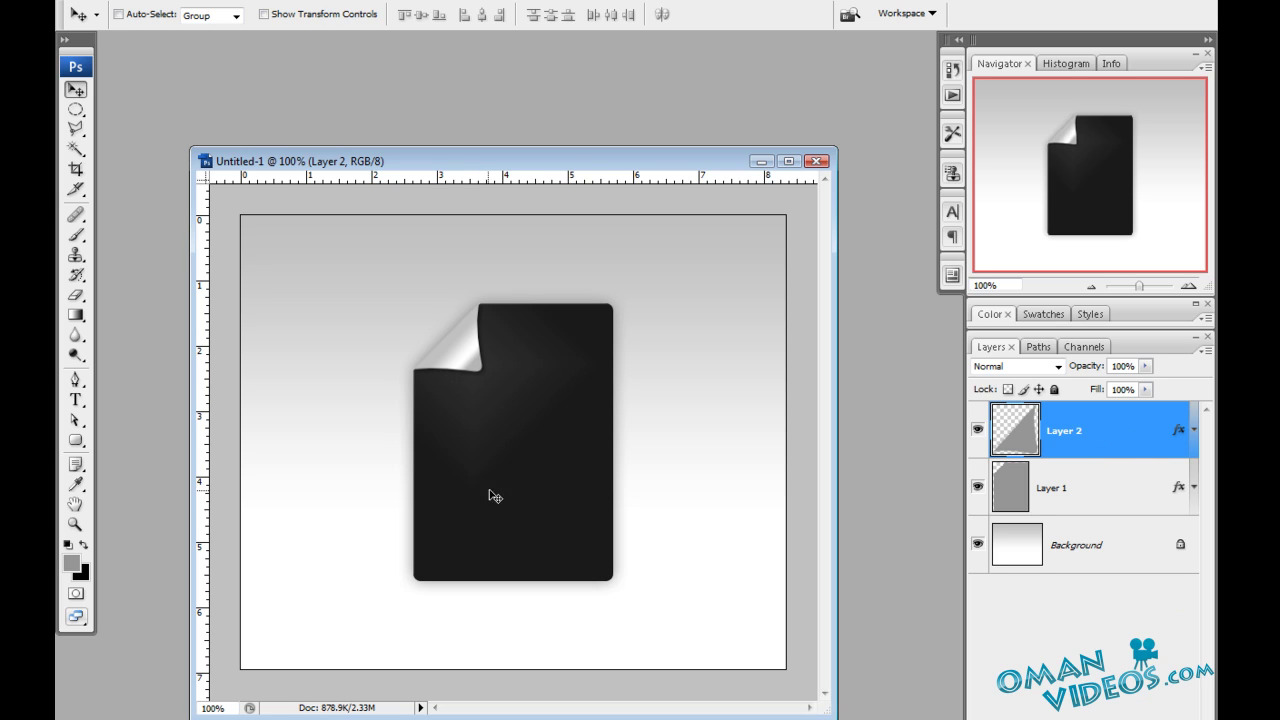
pyautogui.press('t')
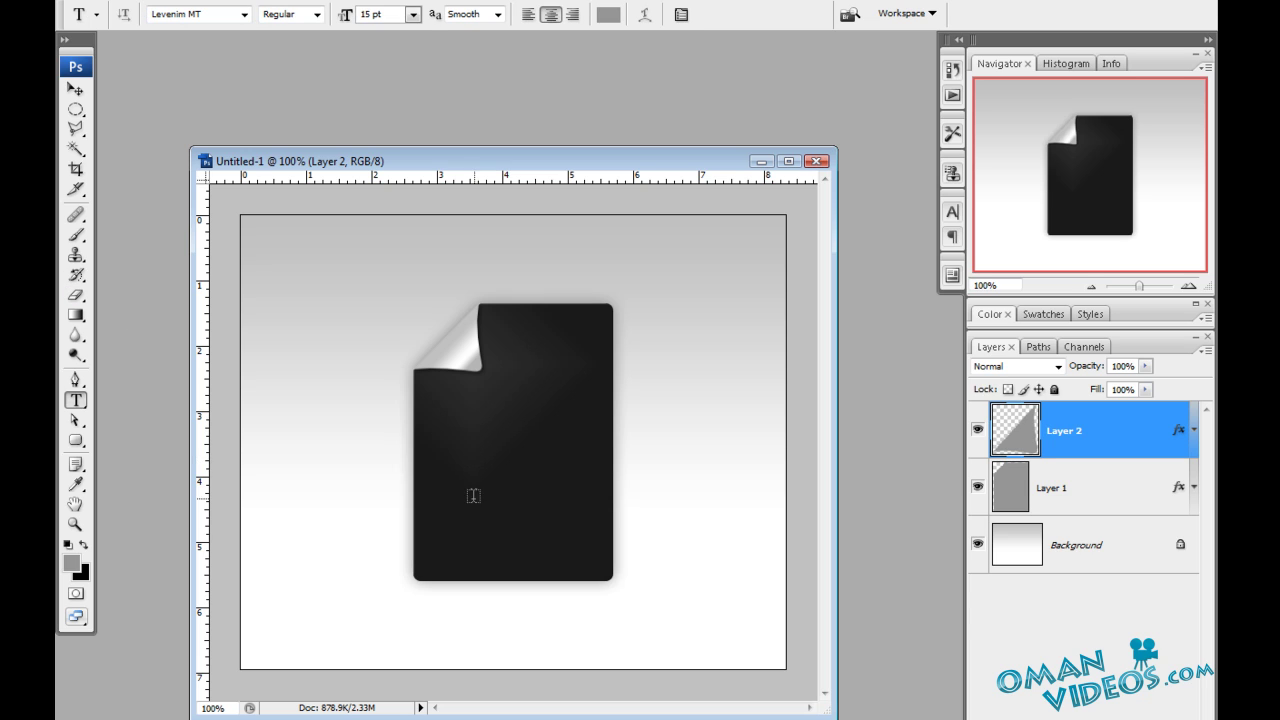
pyautogui.click(470, 444)
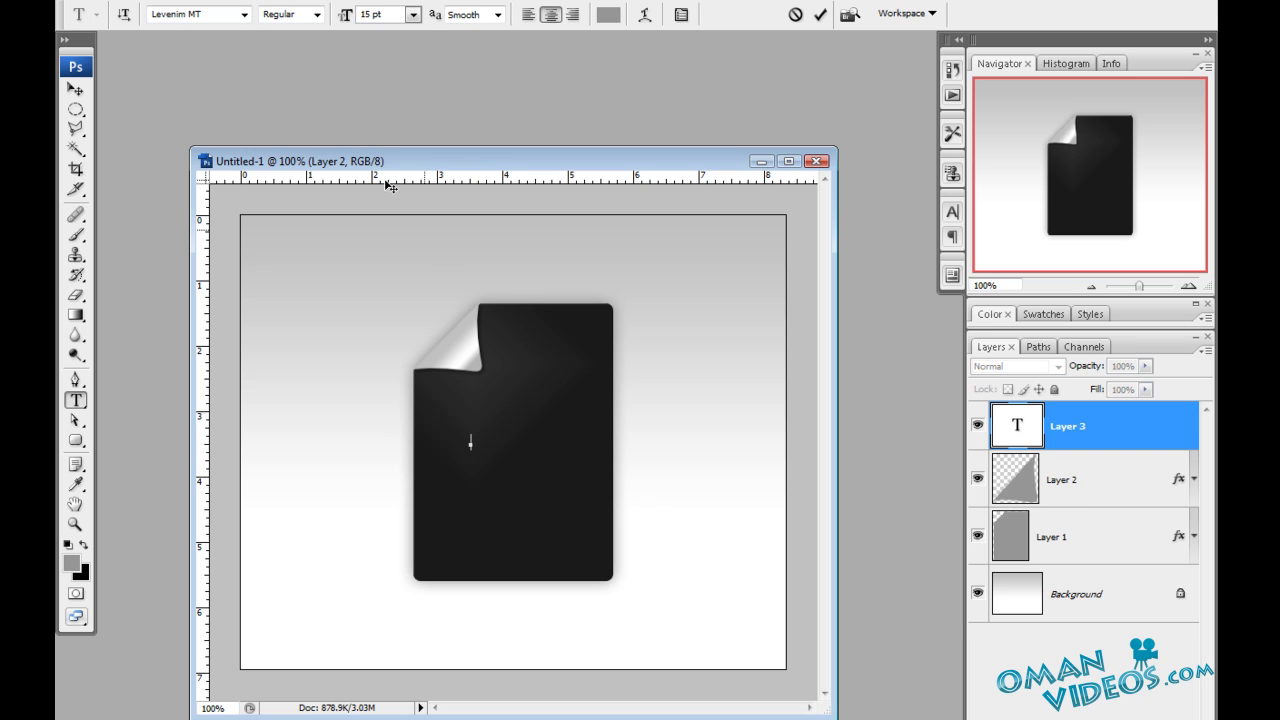
pyautogui.moveTo(346, 15); pyautogui.dragTo(365, 18)
pyautogui.write('PAGE')
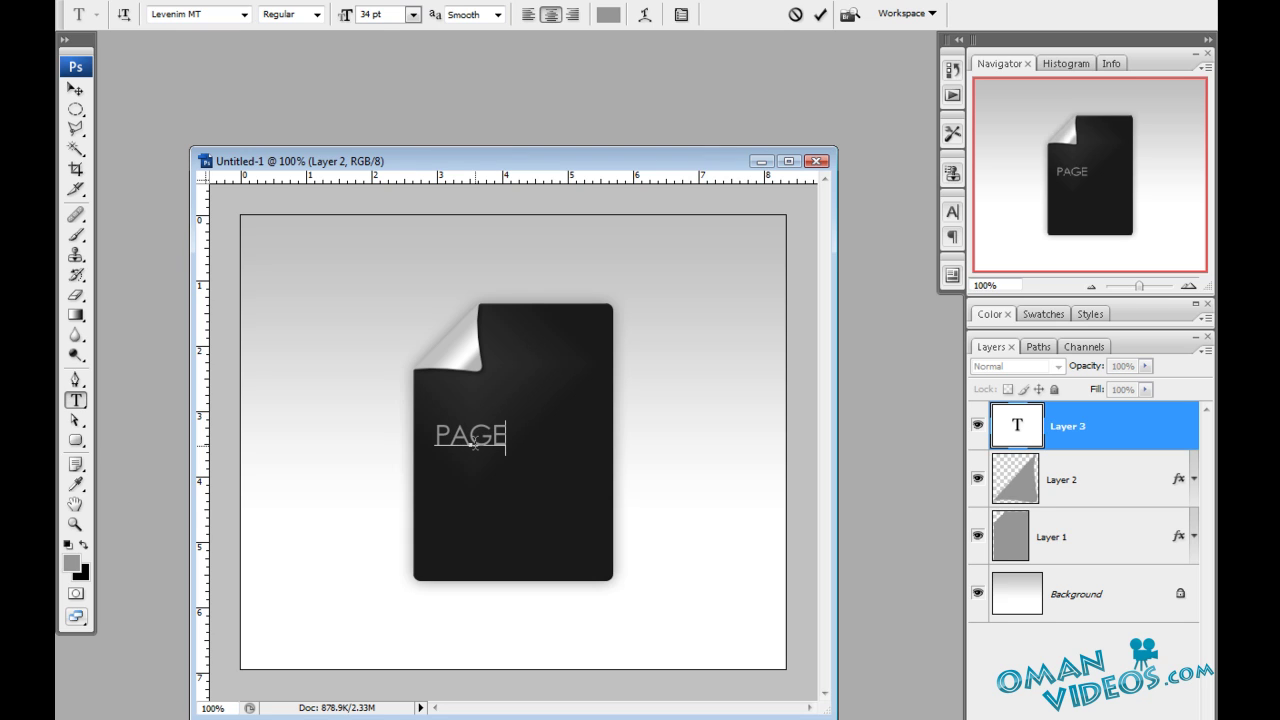
pyautogui.write('FOLD')
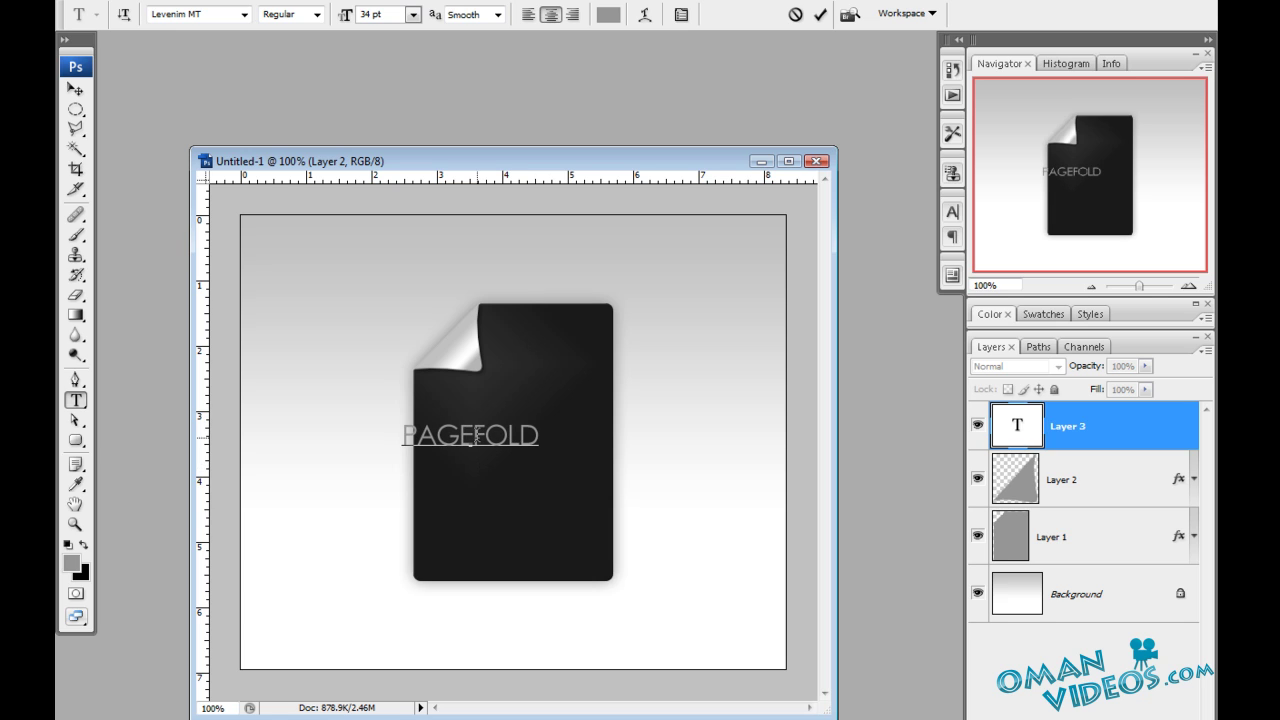
# Step: Reduce the word FOLD to 16 pt and make the word PAGE bold
pyautogui.moveTo(477, 436); pyautogui.dragTo(540, 436)
pyautogui.moveTo(349, 15)
pyautogui.mouseDown()
pyautogui.moveTo(319, 19)
pyautogui.moveTo(331, 17)
pyautogui.mouseUp()
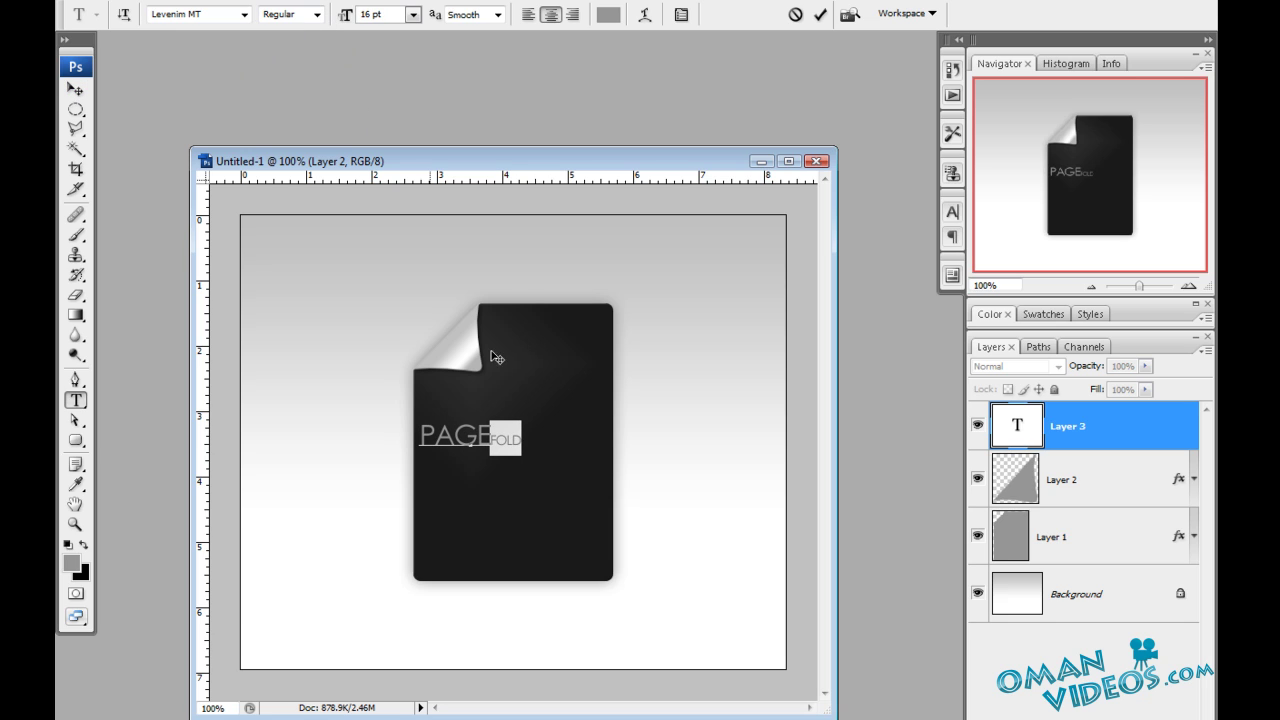
pyautogui.press('Left')
pyautogui.hotkey('shift', 'Home')
pyautogui.click(318, 17)
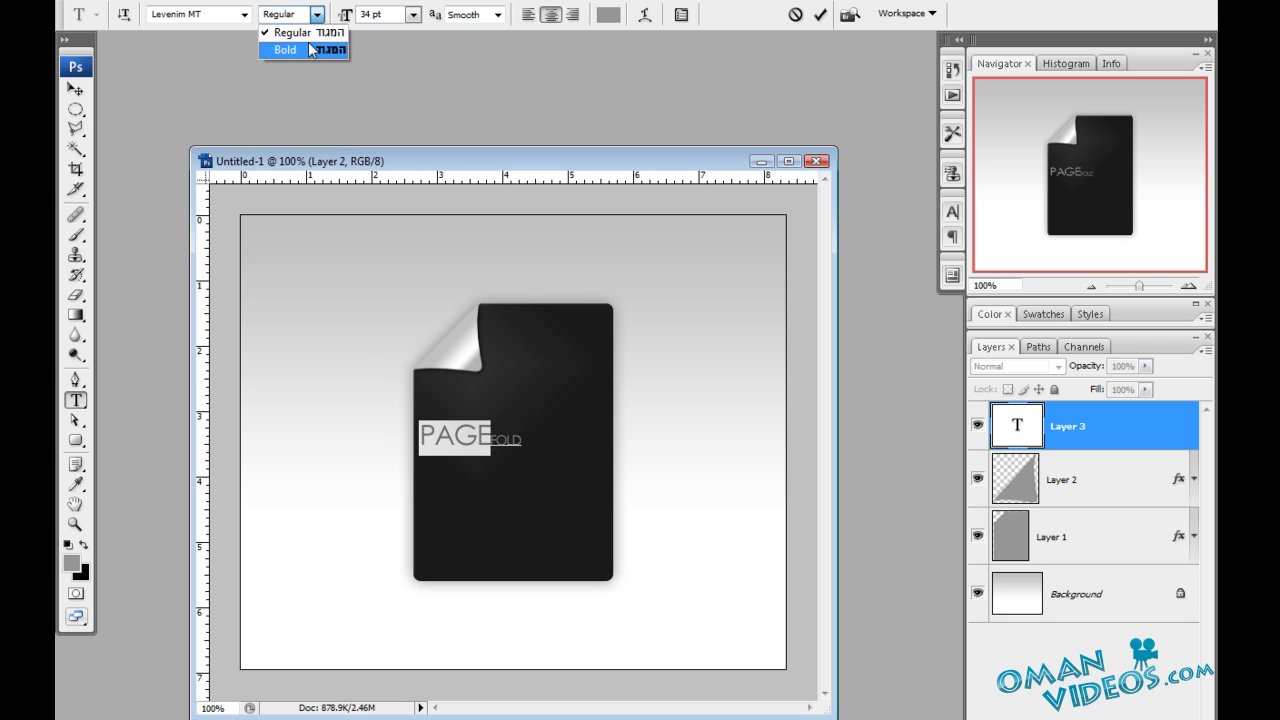
pyautogui.click(312, 52)
# Step: Move the text to the middle of the page and insert a space between PAGE and FOLD
pyautogui.click(75, 89)
pyautogui.moveTo(500, 450); pyautogui.dragTo(546, 480)
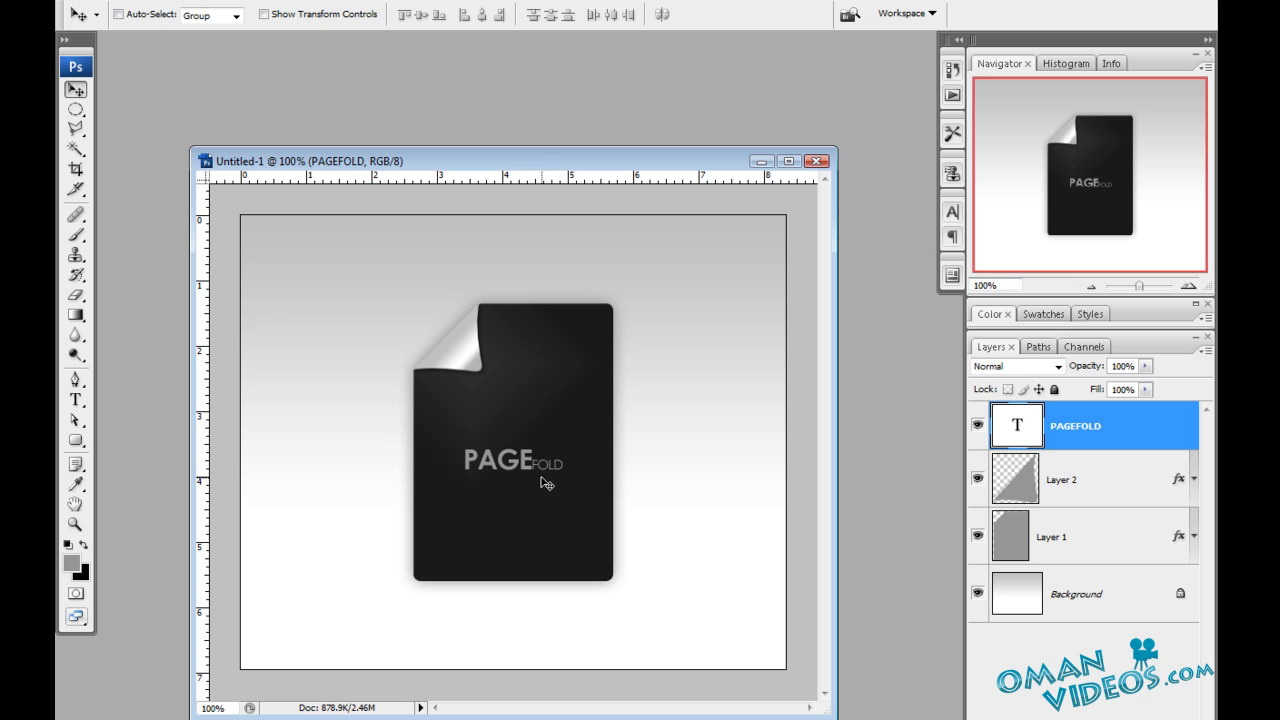
pyautogui.press('t')
pyautogui.click(540, 465)
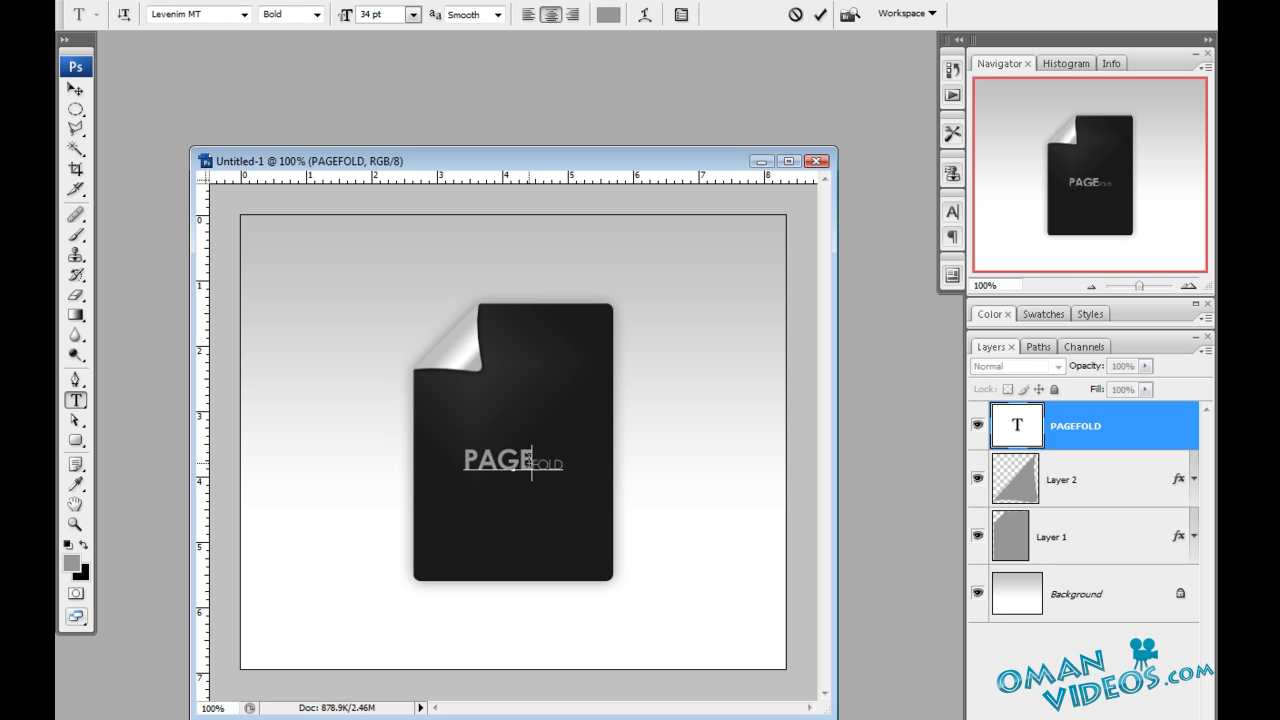
pyautogui.hotkey('ctrl', 'Return')
pyautogui.click(76, 89)
# Step: Change the colour of the PAGE FOLD text to white
pyautogui.press('t')
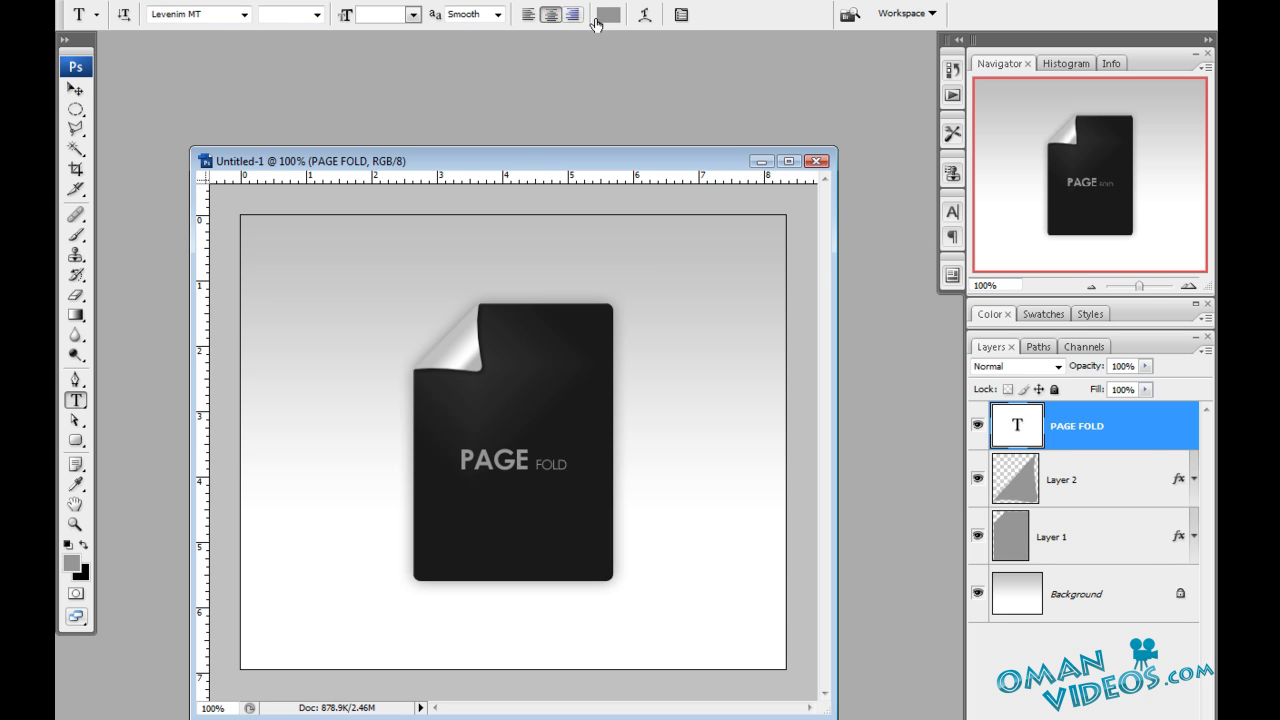
pyautogui.click(608, 14)
pyautogui.click(676, 323)
pyautogui.click(1100, 336)
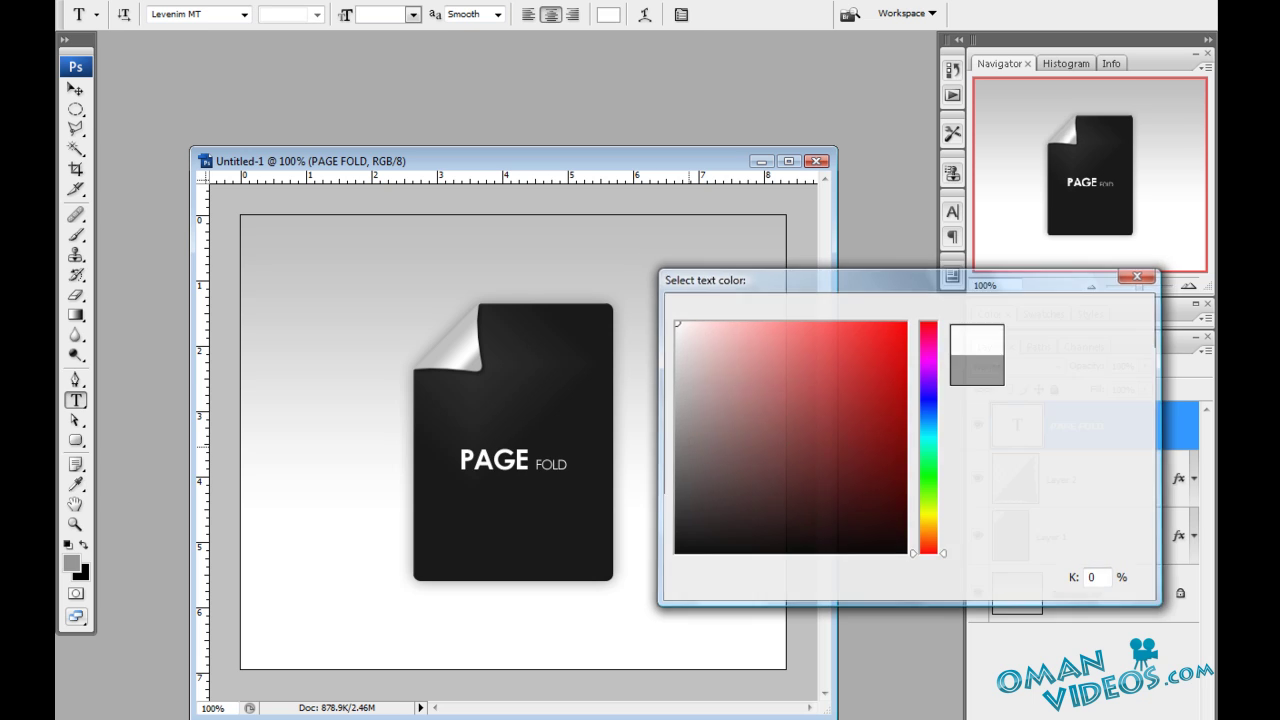
# Step: Apply a light grey-to-white linear Gradient Overlay to the PAGE FOLD text layer
pyautogui.press('v')
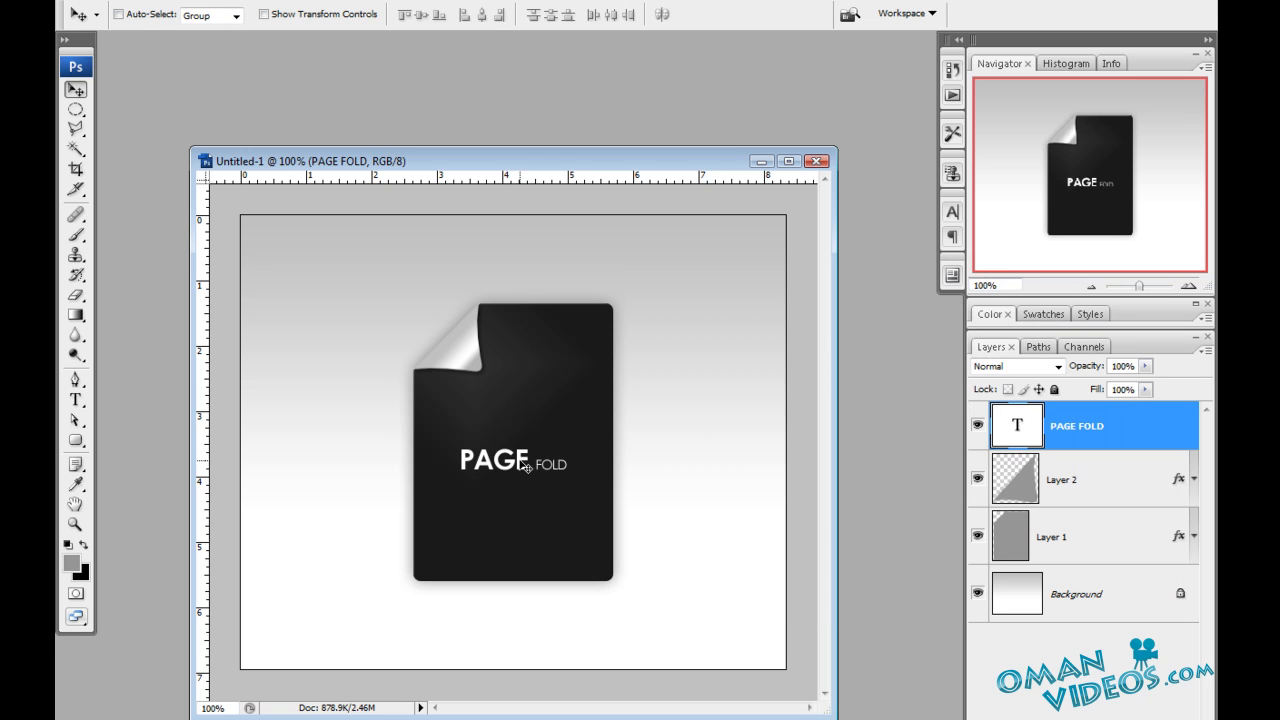
pyautogui.press('h')
pyautogui.doubleClick(1146, 424)
pyautogui.moveTo(1003, 300); pyautogui.dragTo(848, 341)
pyautogui.click(615, 598)
pyautogui.click(658, 598)
pyautogui.click(926, 443)
pyautogui.click(898, 512)
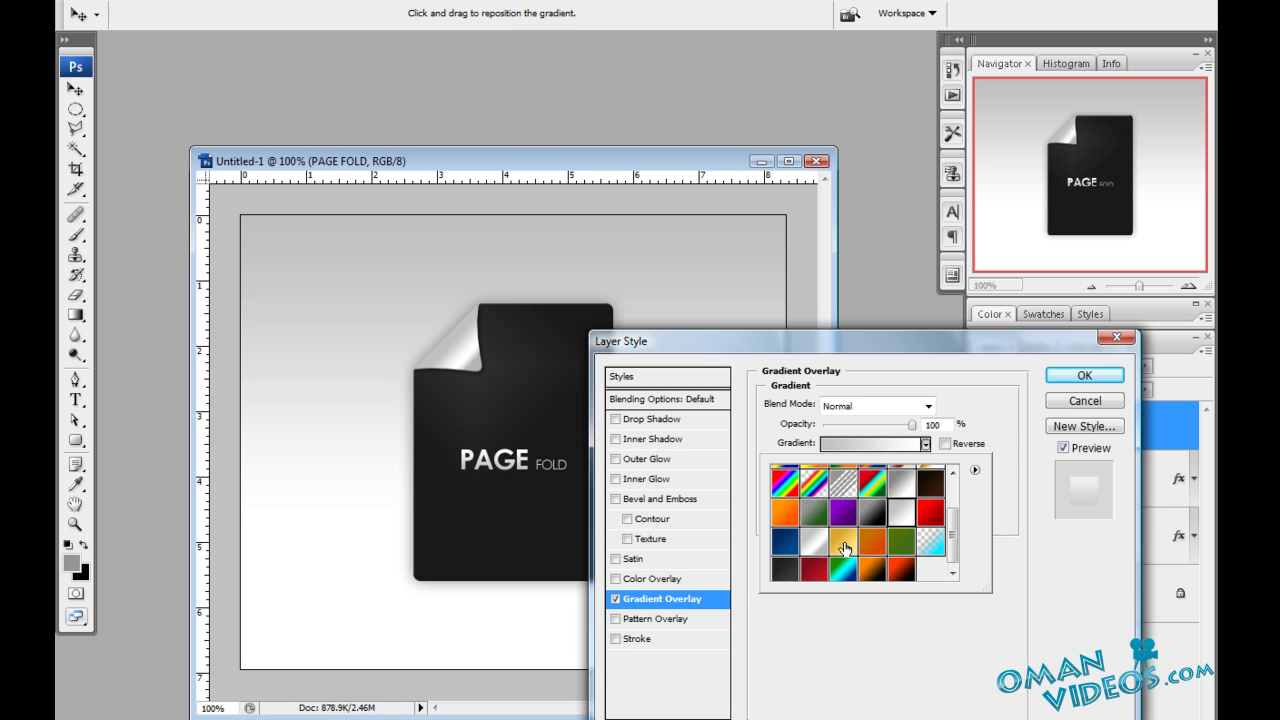
pyautogui.click(1093, 372)
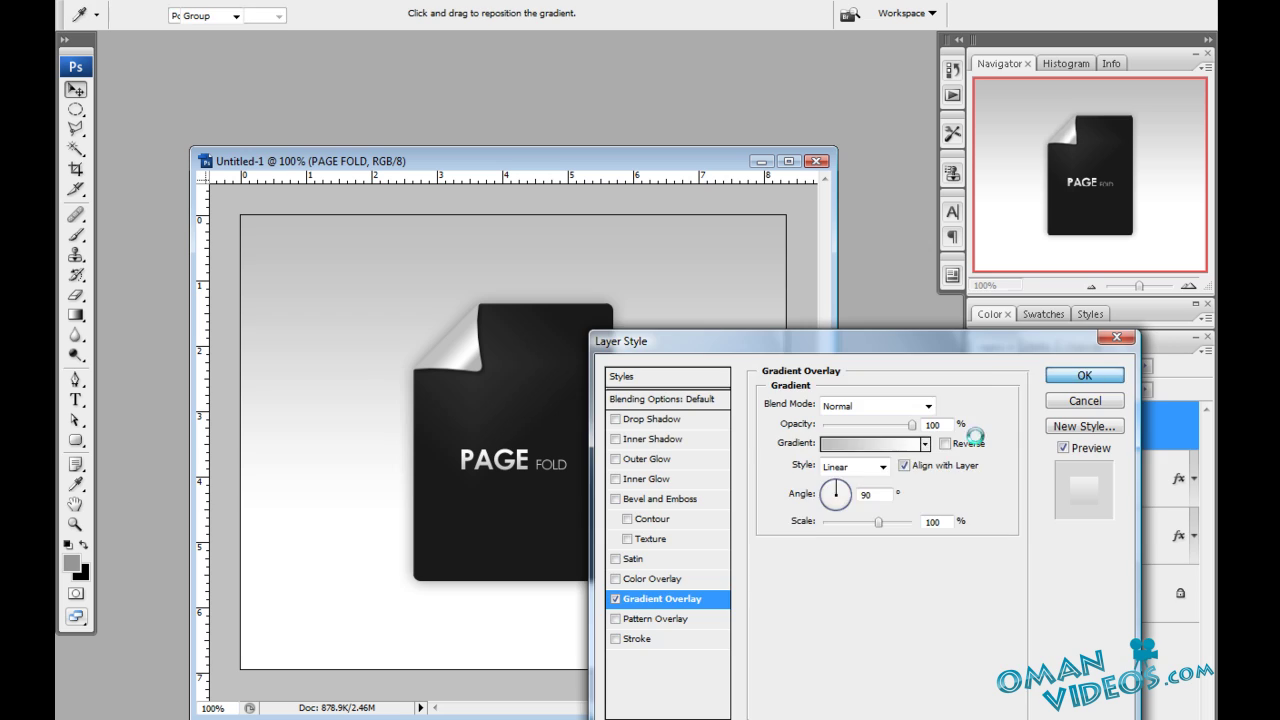
pyautogui.click(1093, 372)
pyautogui.moveTo(683, 162); pyautogui.dragTo(656, 172)
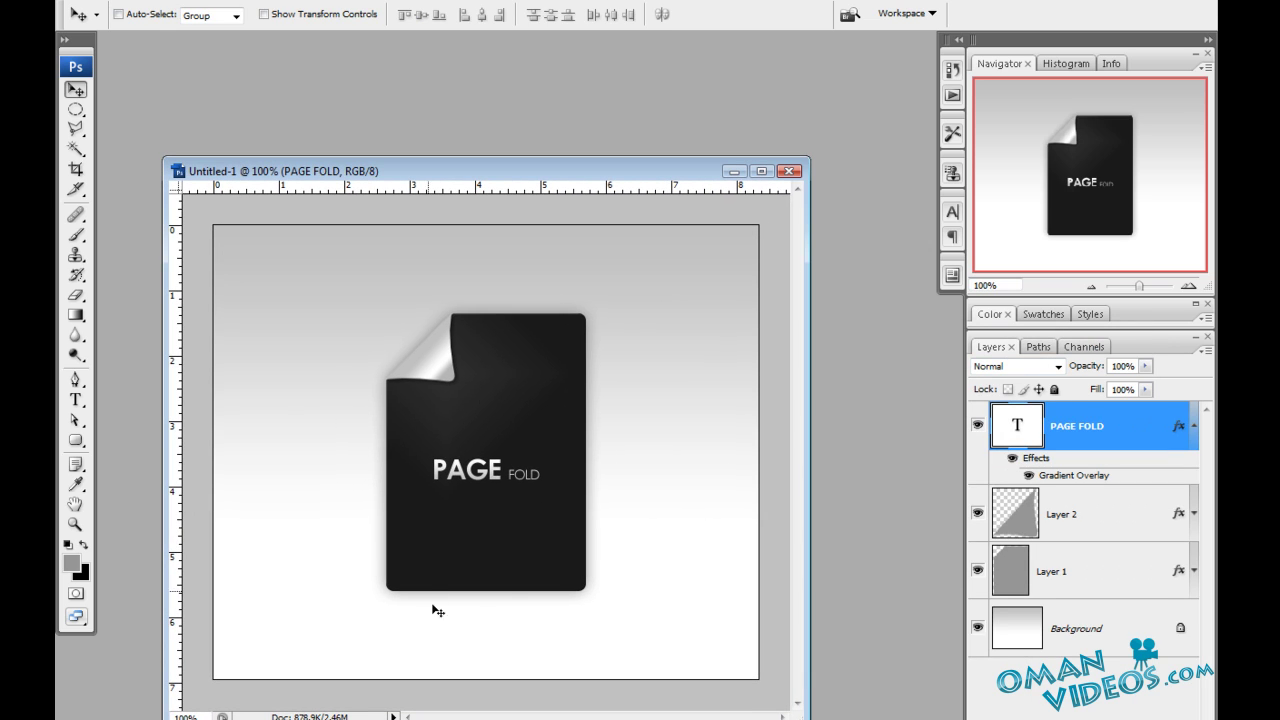
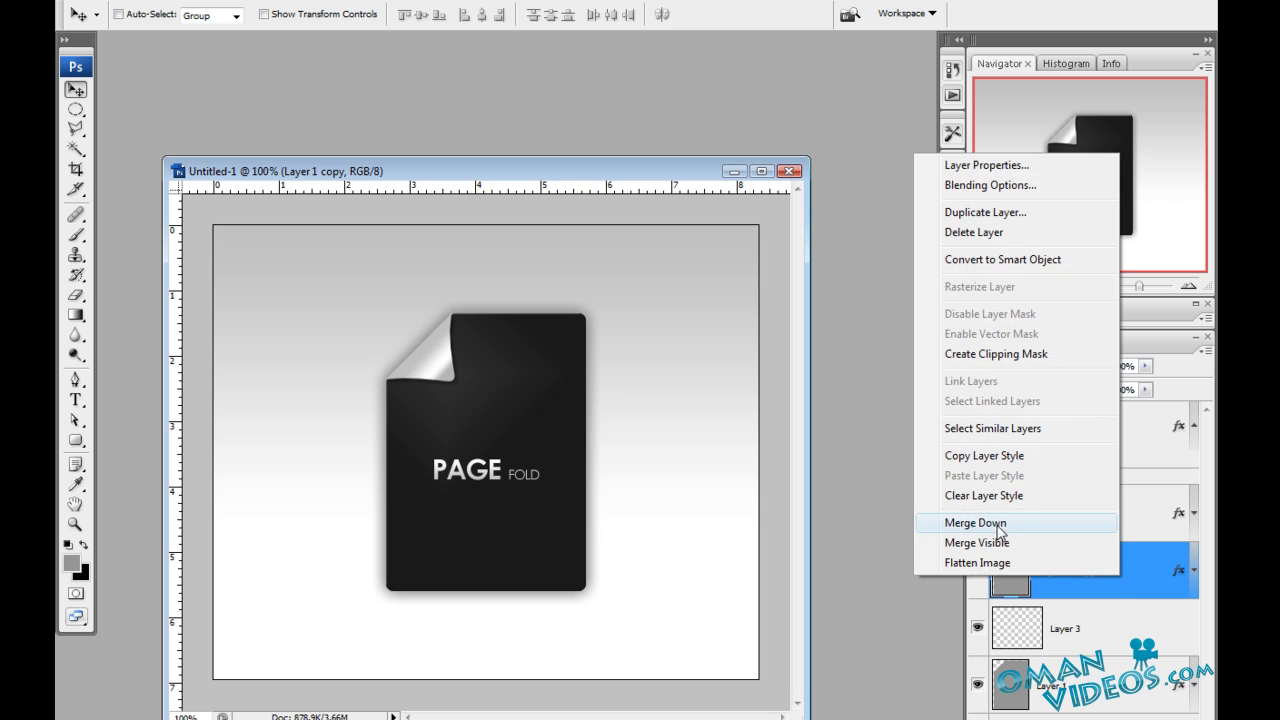
# Step: Merge the Layer 1 copy down into the empty Layer 3 and place the merged layer beneath Layer 1
pyautogui.click(1017, 527)
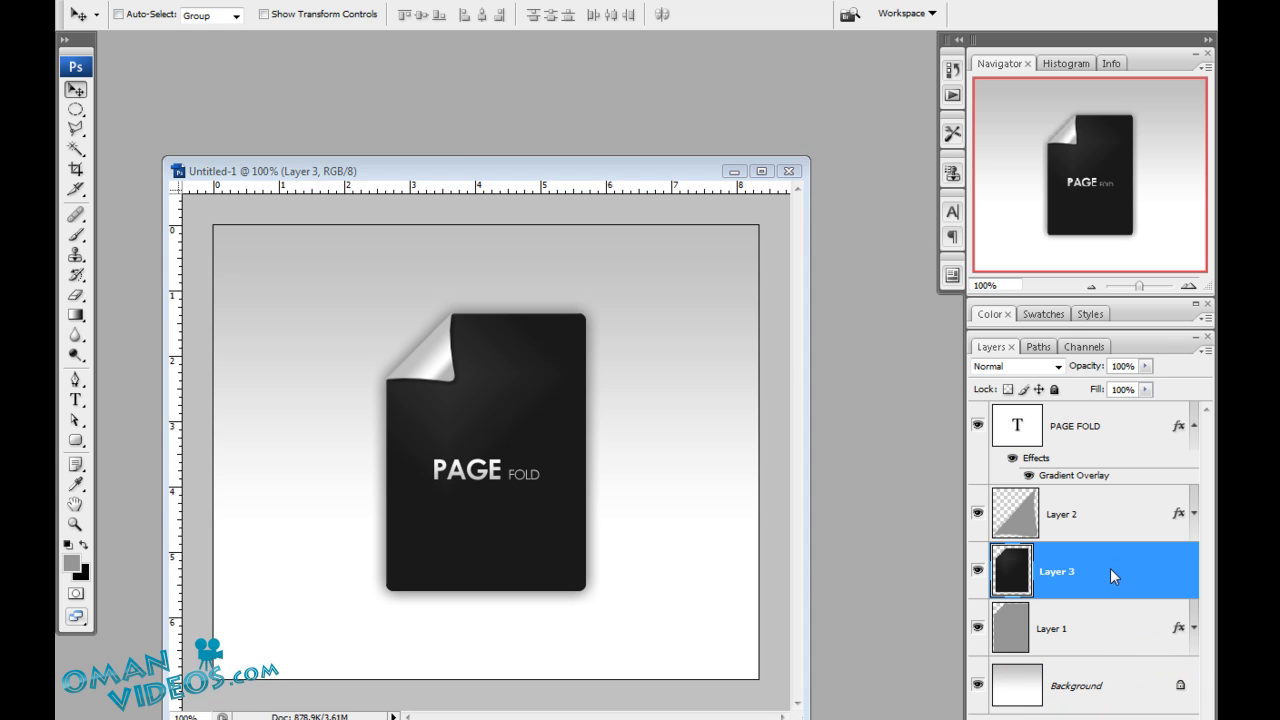
pyautogui.moveTo(1110, 568); pyautogui.dragTo(1124, 656)
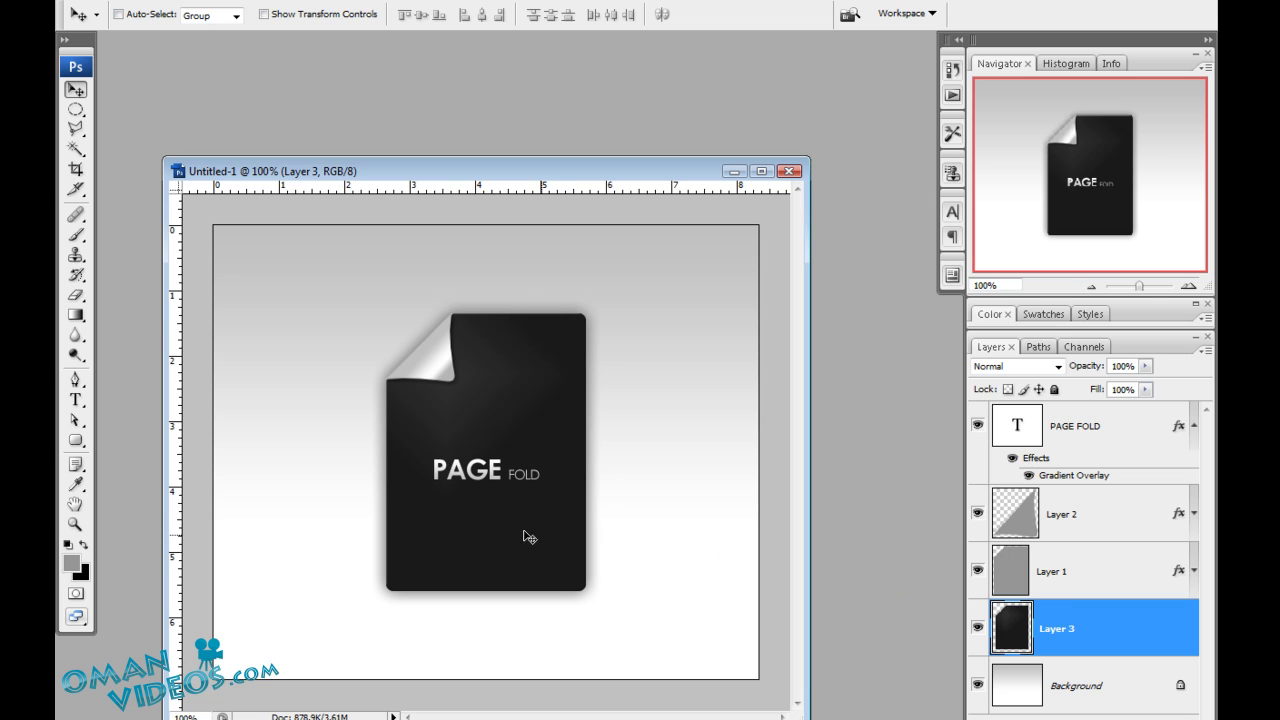
# Step: Flip the merged page copy on Layer 3 vertically
pyautogui.hotkey('ctrl', 't')
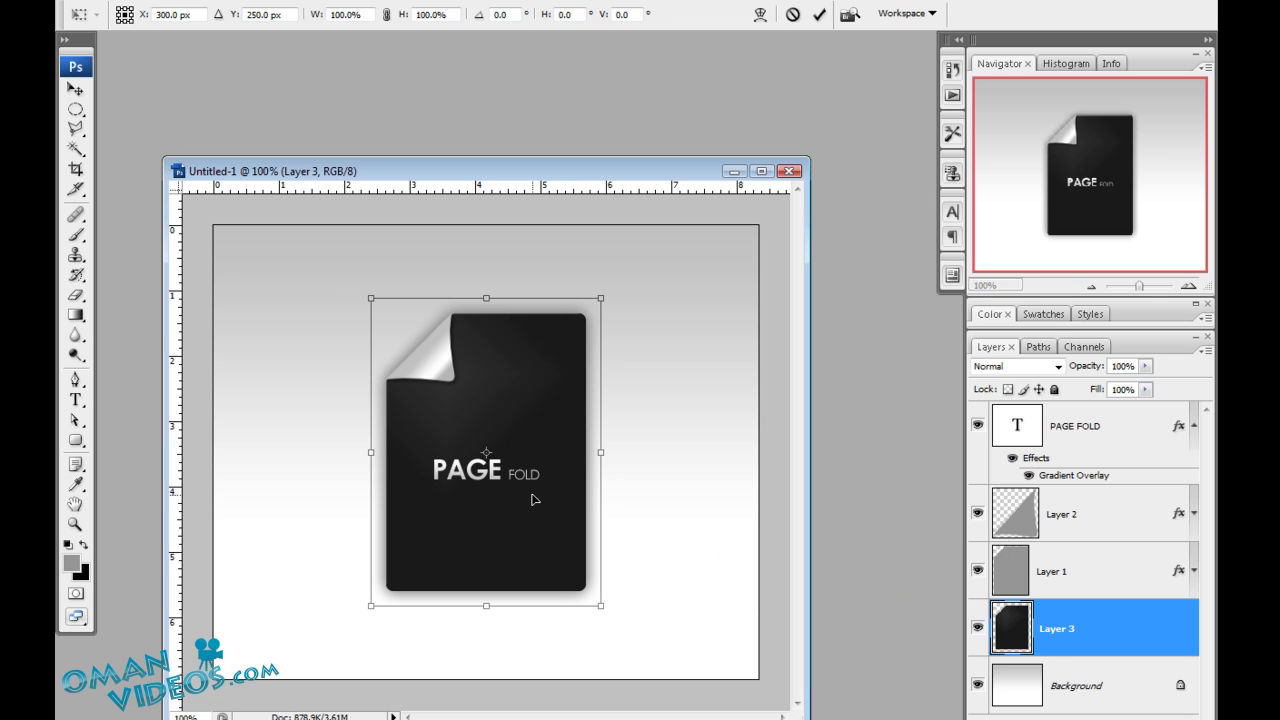
pyautogui.rightClick(530, 420)
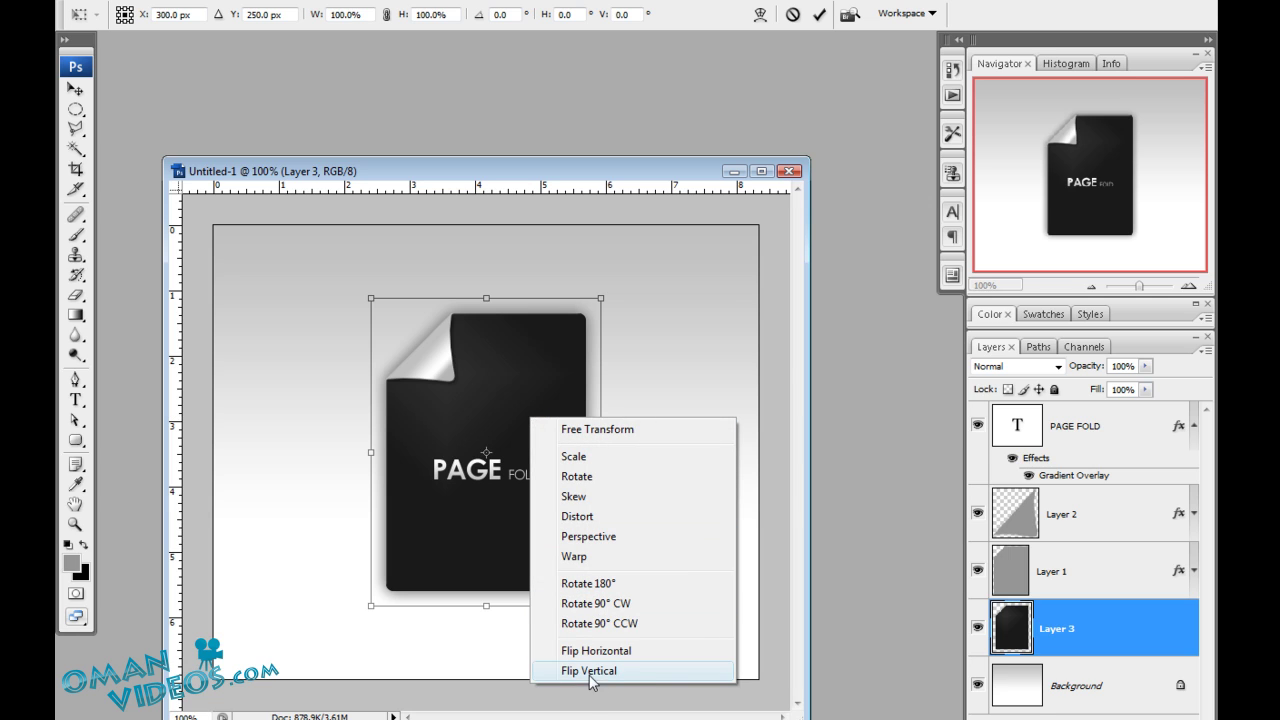
pyautogui.click(655, 671)
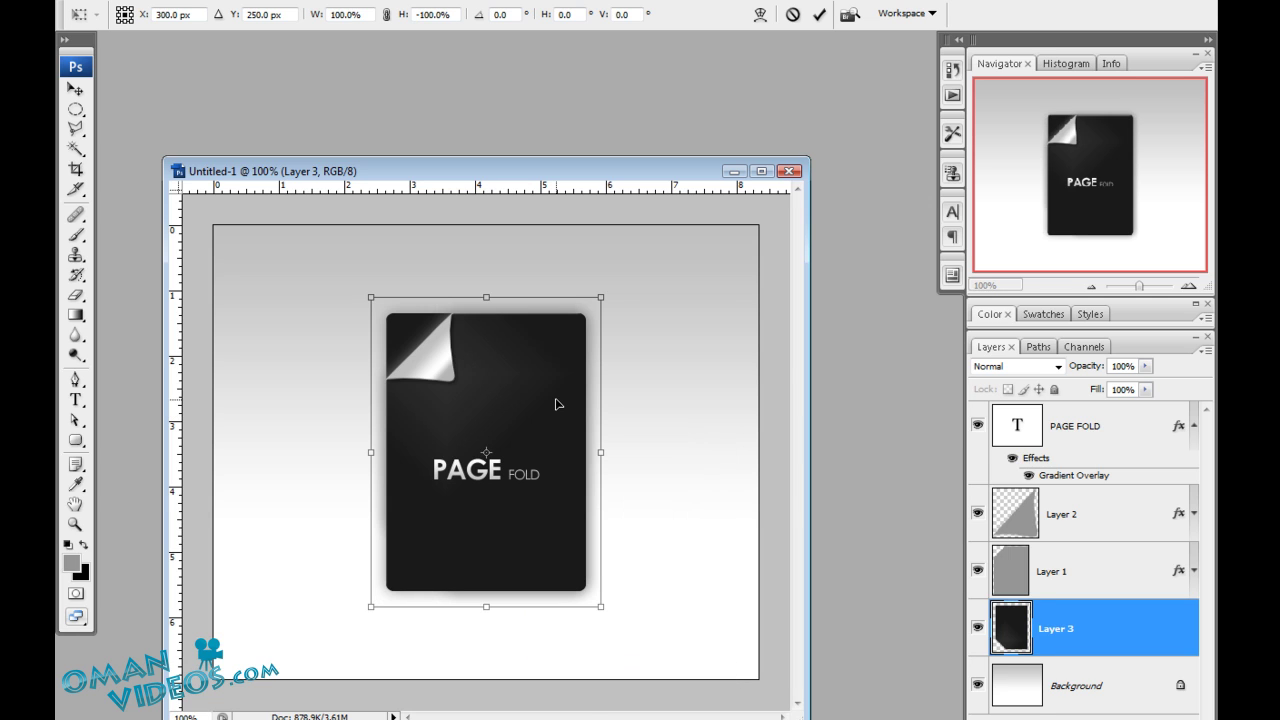
pyautogui.press('Return')
# Step: Move the flipped page copy straight down until its upper edge sits just below the original page's lower edge
pyautogui.hotkey('shift', 'Down')
pyautogui.hotkey('shift', 'Down')
pyautogui.hotkey('shift', 'Down')
pyautogui.hotkey('shift', 'Down')
pyautogui.hotkey('shift', 'Down')
pyautogui.hotkey('shift', 'Down')
pyautogui.hotkey('shift', 'Down')
pyautogui.hotkey('shift', 'Down')
pyautogui.hotkey('shift', 'Down')
pyautogui.hotkey('shift', 'Down')
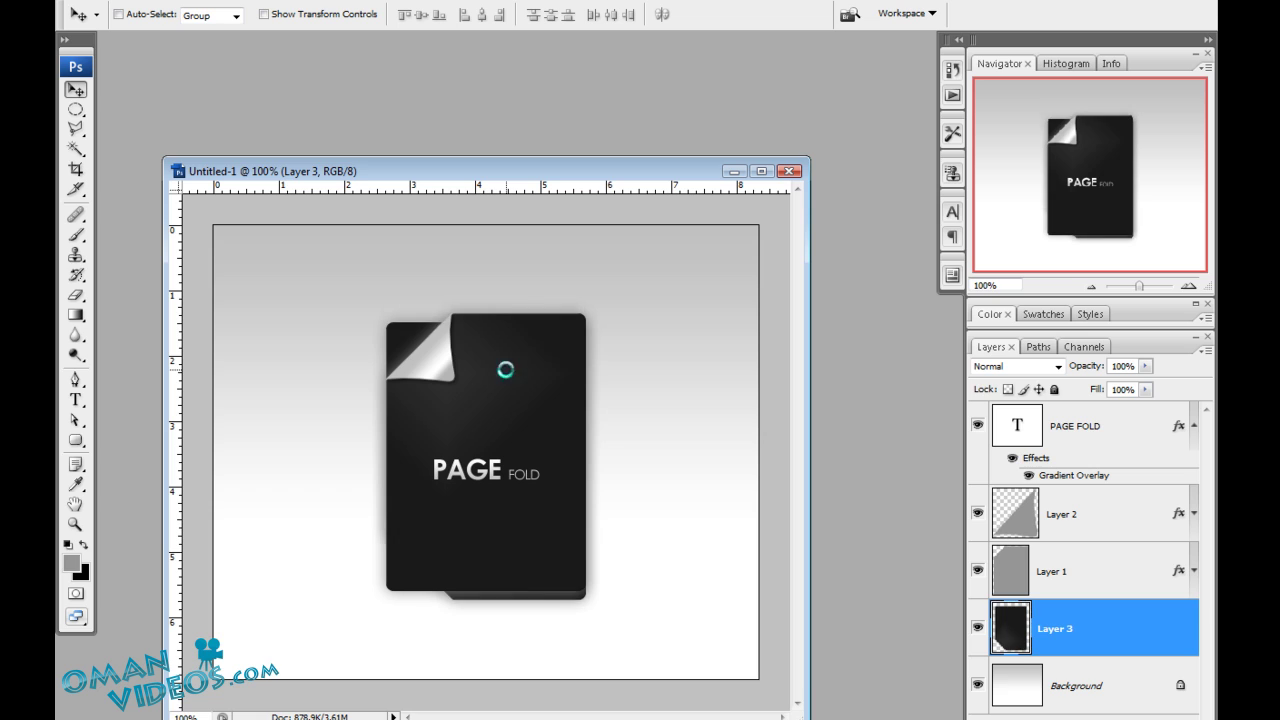
pyautogui.hotkey('shift', 'Down')
pyautogui.hotkey('shift', 'Down')
pyautogui.hotkey('shift', 'Down')
pyautogui.hotkey('shift', 'Down')
pyautogui.hotkey('shift', 'Down')
pyautogui.hotkey('shift', 'Down')
pyautogui.hotkey('shift', 'Down')
pyautogui.hotkey('shift', 'Down')
pyautogui.hotkey('shift', 'Down')
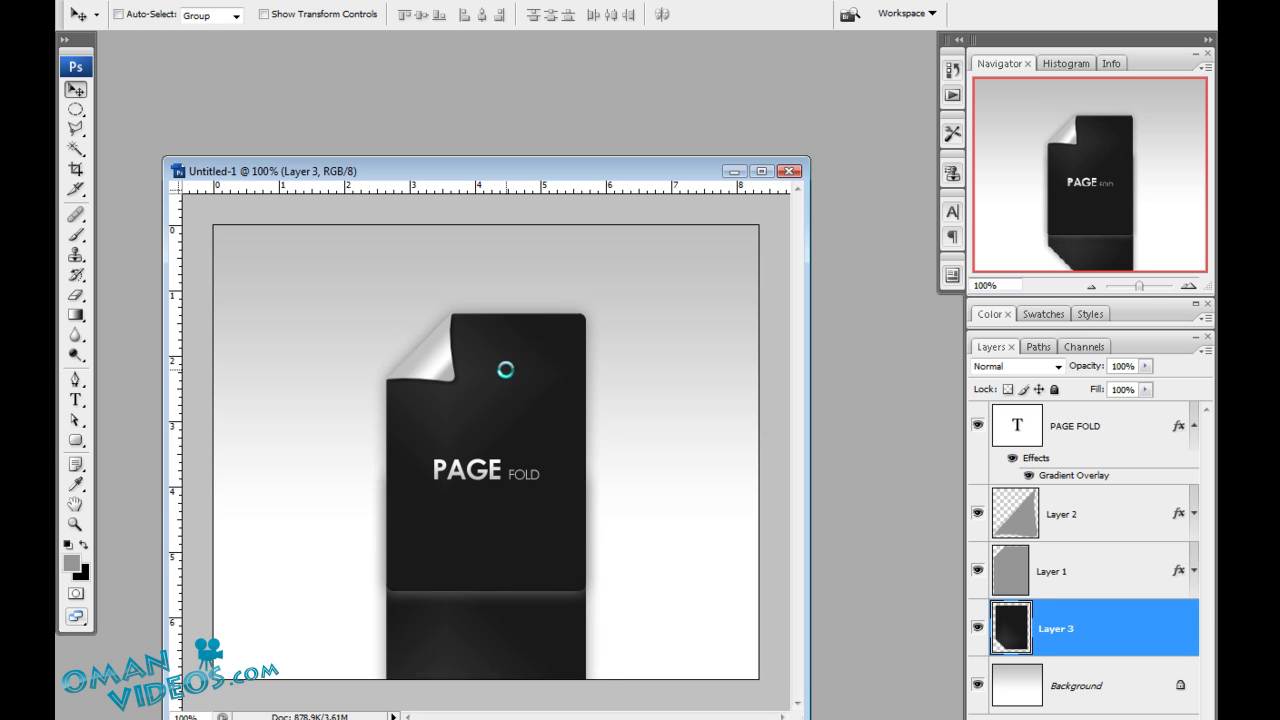
pyautogui.press('Down')
pyautogui.press('Down')
pyautogui.press('Down')
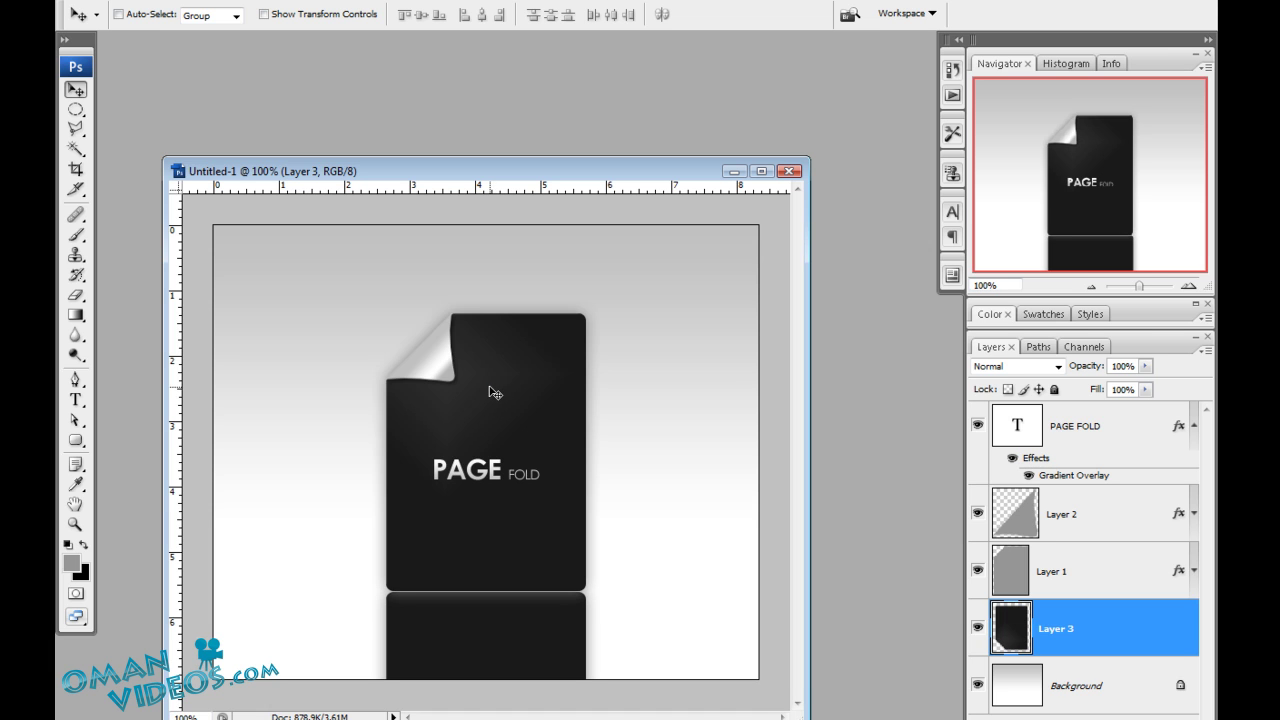
pyautogui.press('Down')
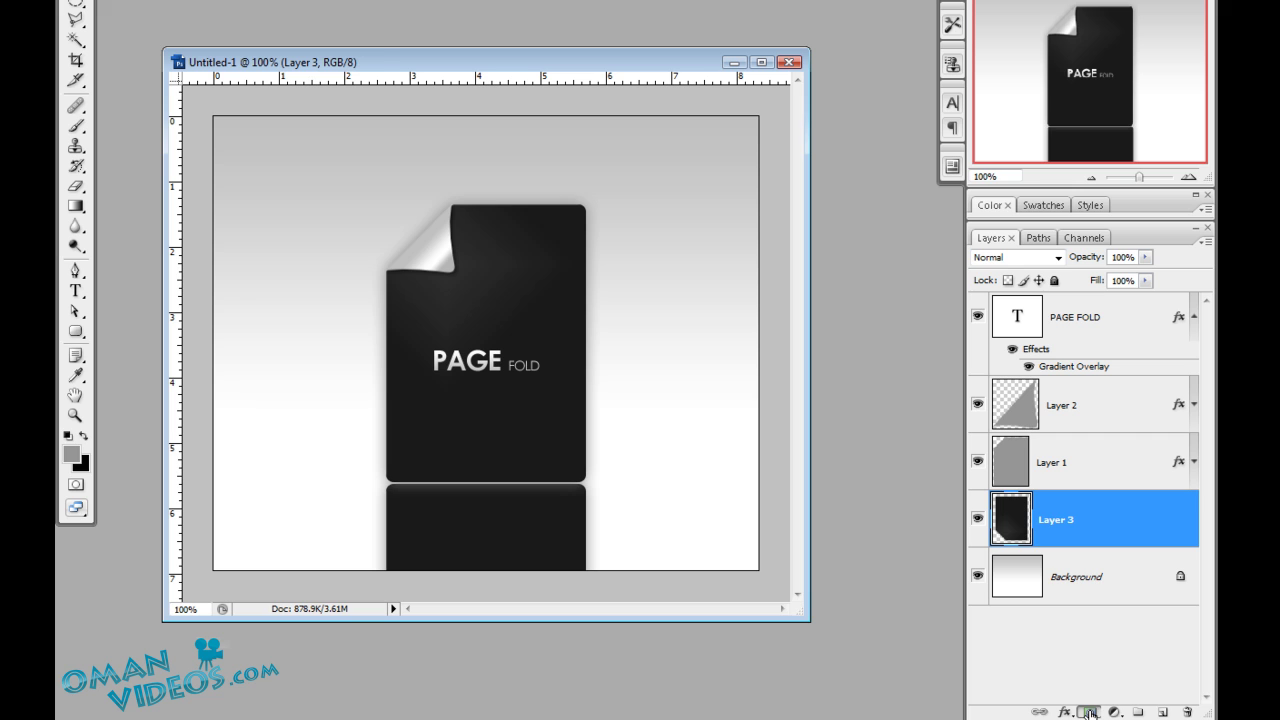
# Step: Add a layer mask to Layer 3 and fade the reflection out downwards with a black-to-white linear gradient
pyautogui.click(1090, 712)
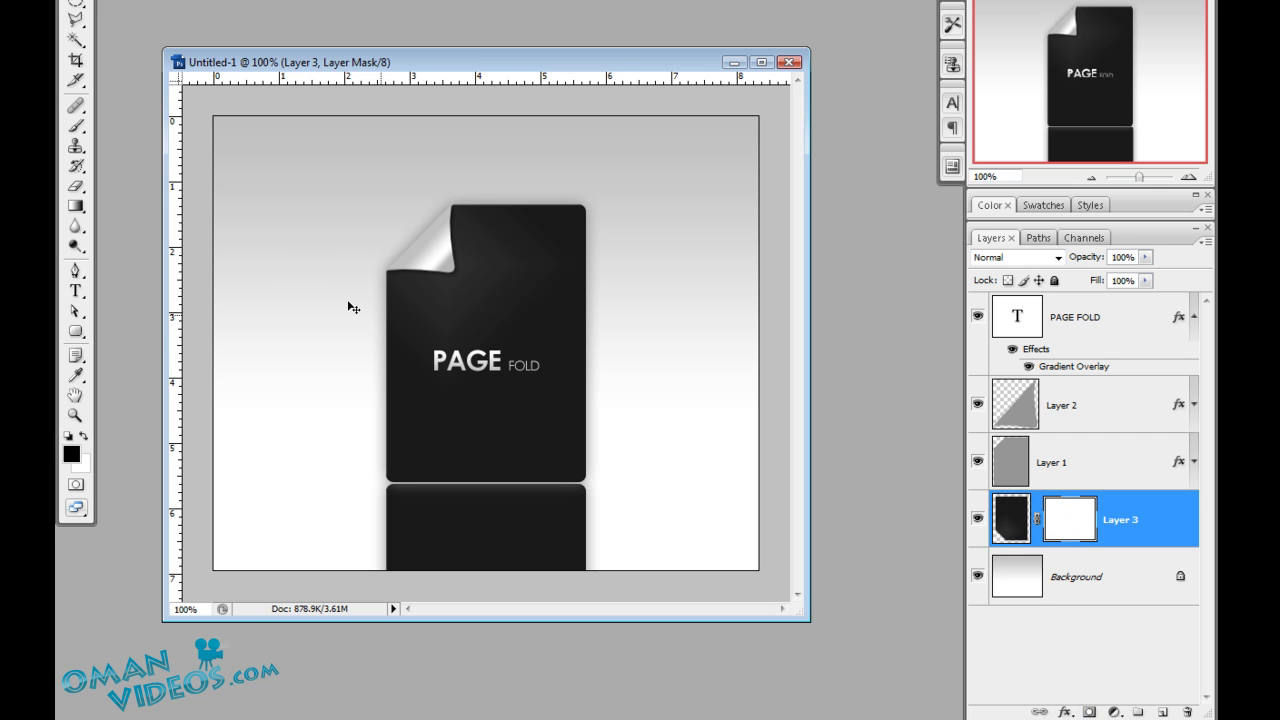
pyautogui.press('g')
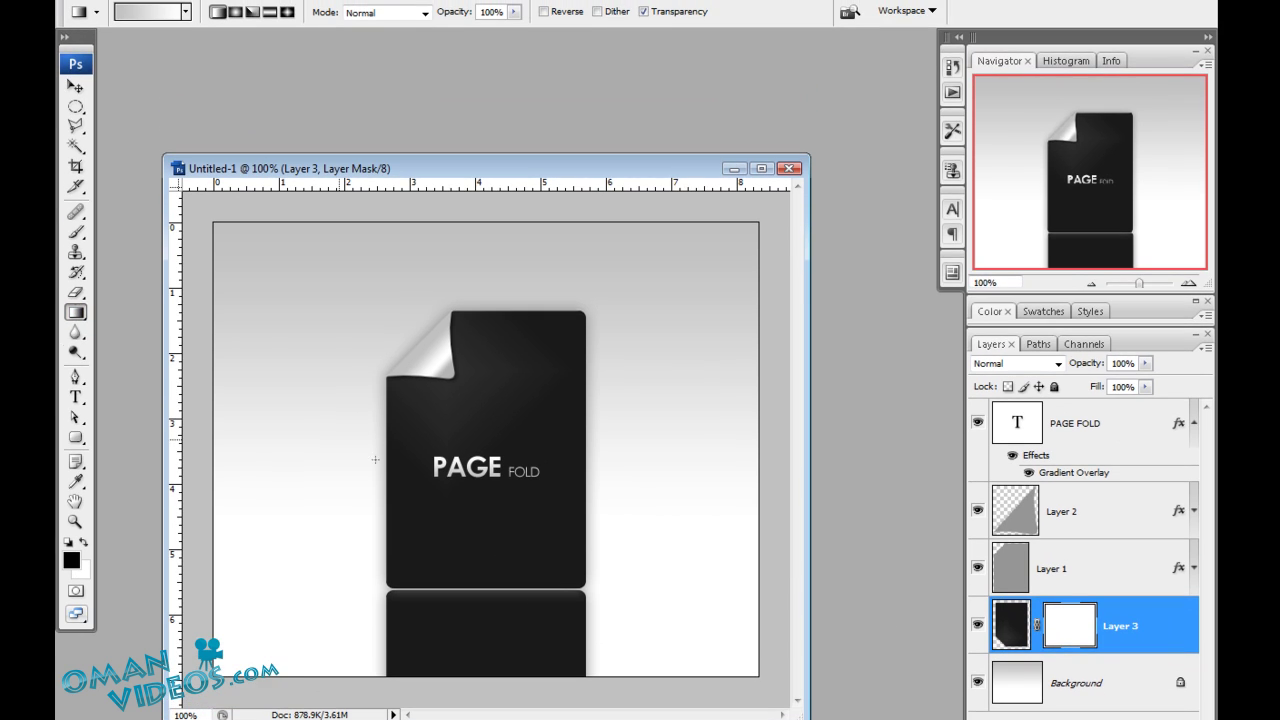
pyautogui.click(185, 12)
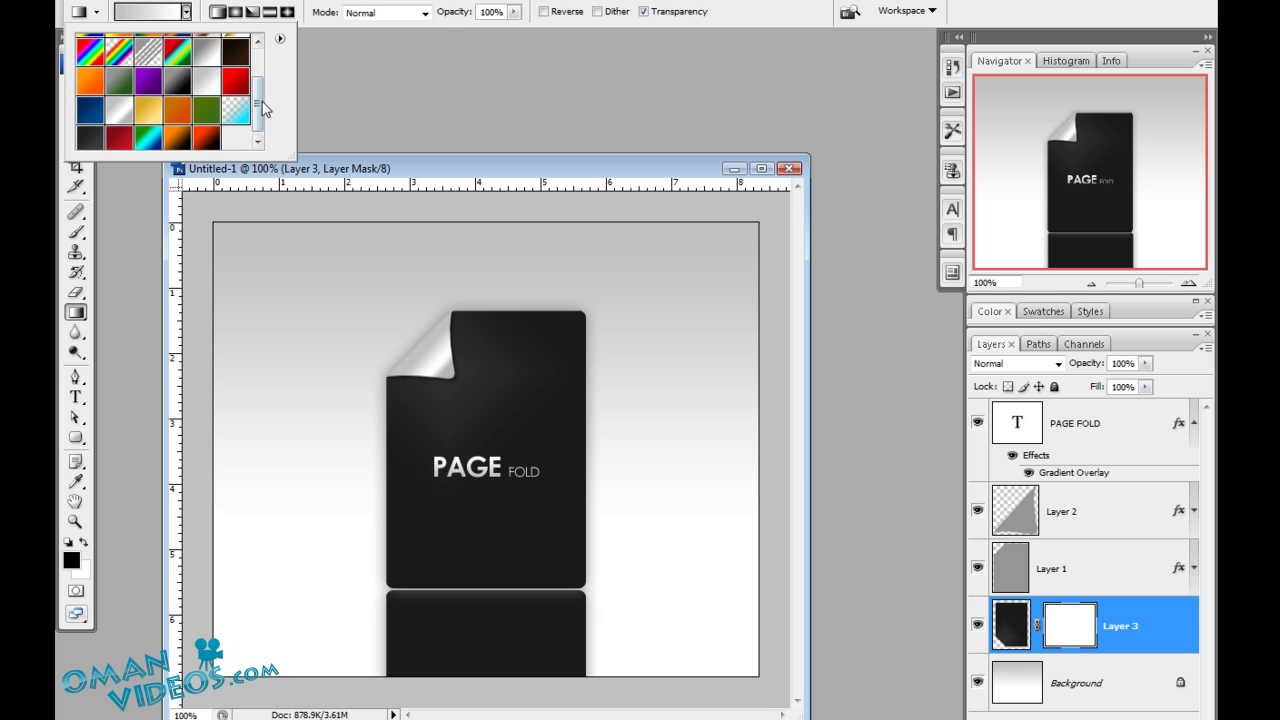
pyautogui.scroll(3, 258, 90)
pyautogui.click(140, 50)
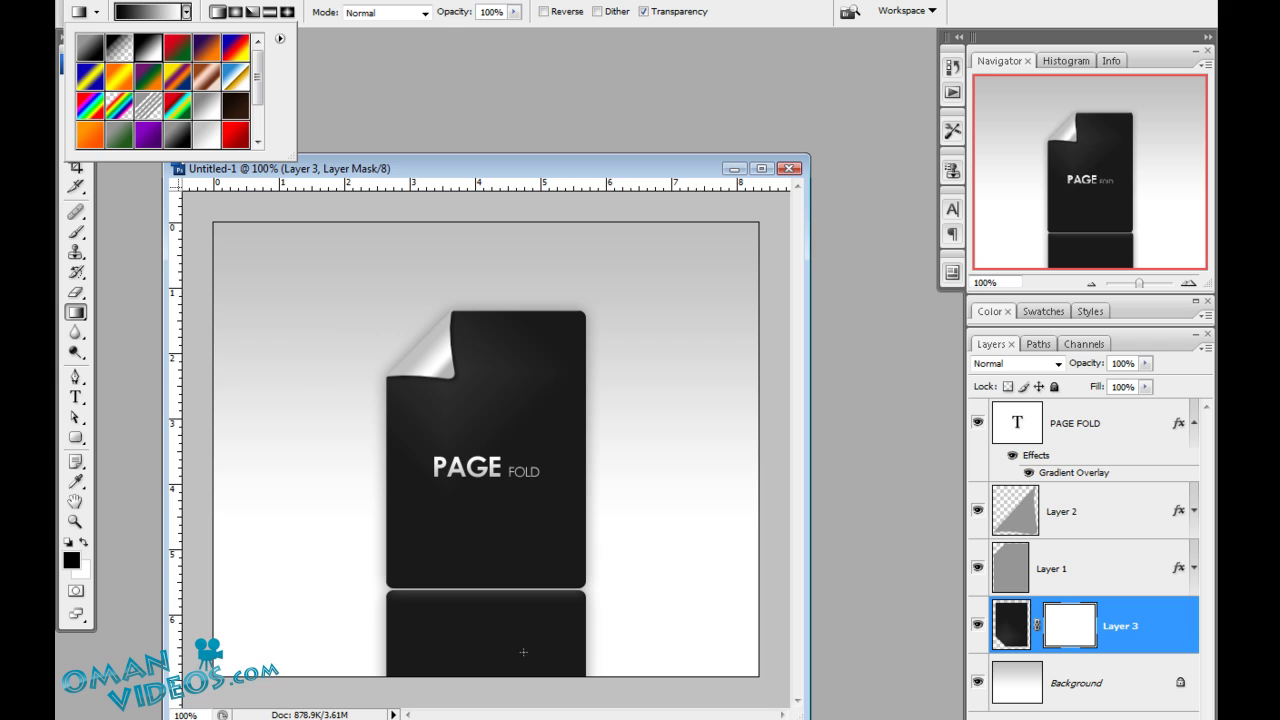
pyautogui.moveTo(490, 613); pyautogui.dragTo(481, 571)
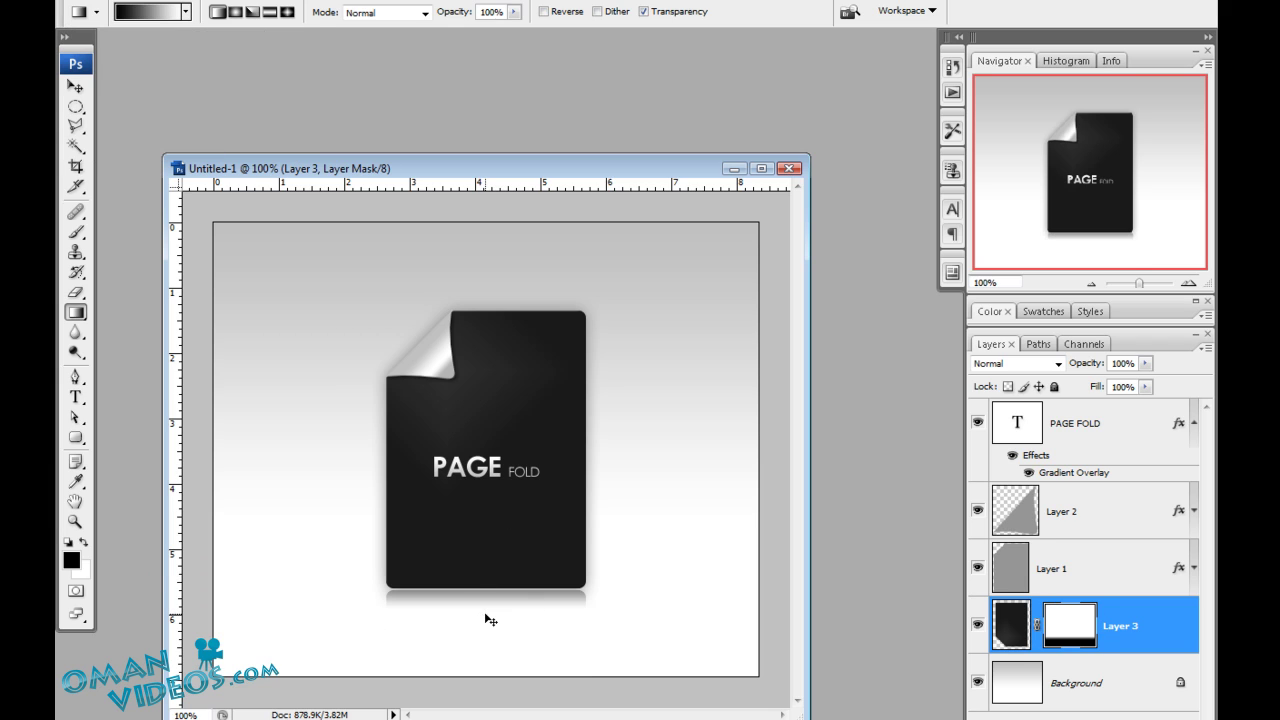
pyautogui.hotkey('ctrl', 'z')
pyautogui.moveTo(488, 580); pyautogui.dragTo(488, 578)
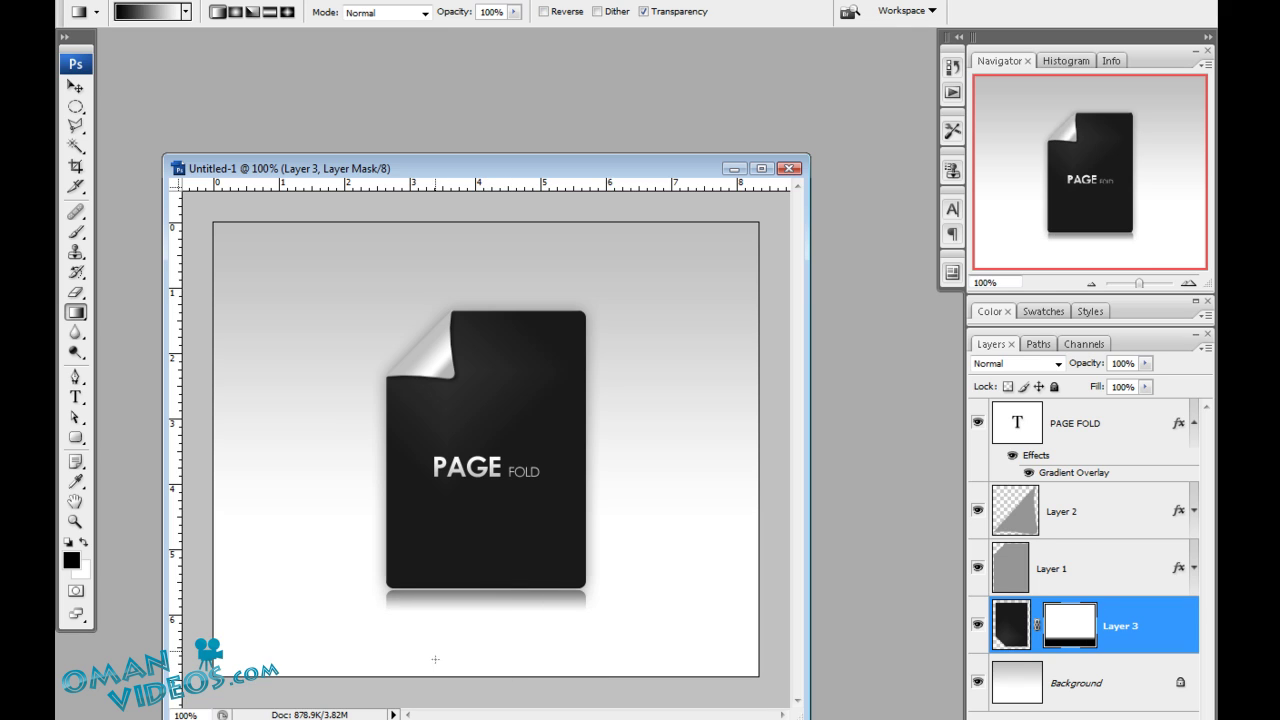
# Step: Lower the opacity of the reflection on Layer 3 to 57% and select the Background layer
pyautogui.press('v')
pyautogui.click(1010, 622)
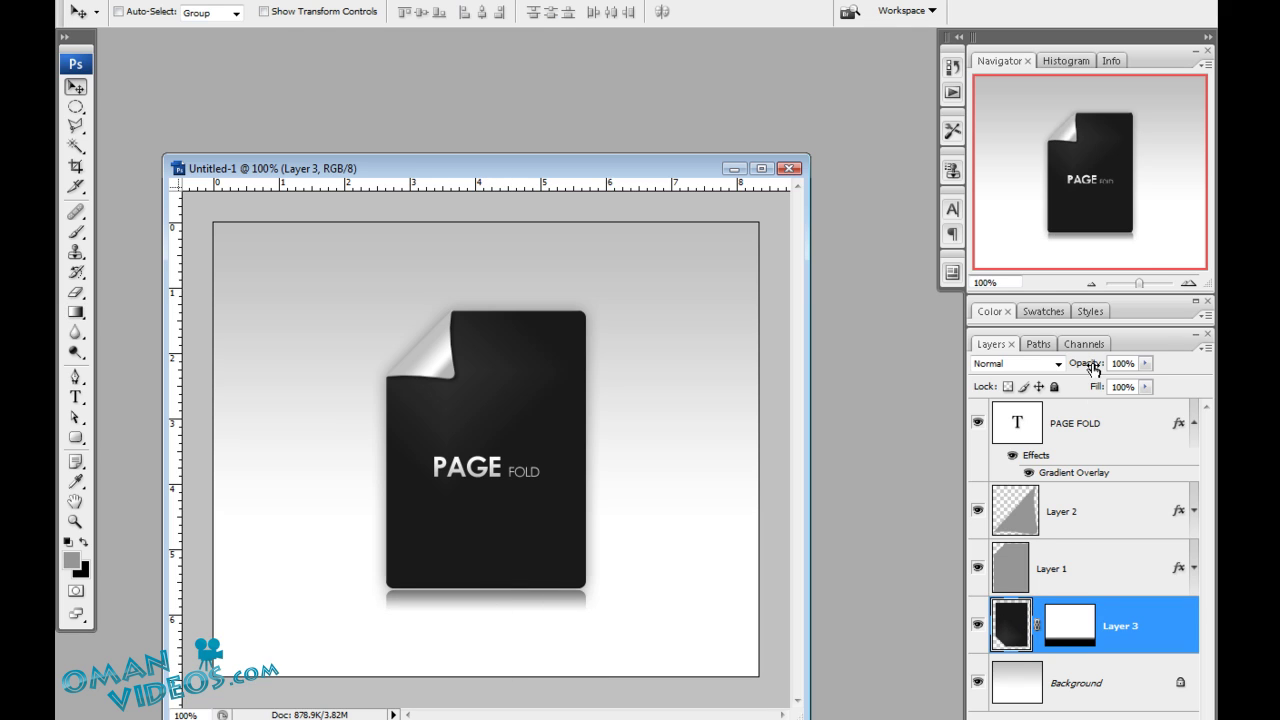
pyautogui.moveTo(1094, 370)
pyautogui.mouseDown()
pyautogui.moveTo(1056, 367)
pyautogui.moveTo(1083, 368)
pyautogui.mouseUp()
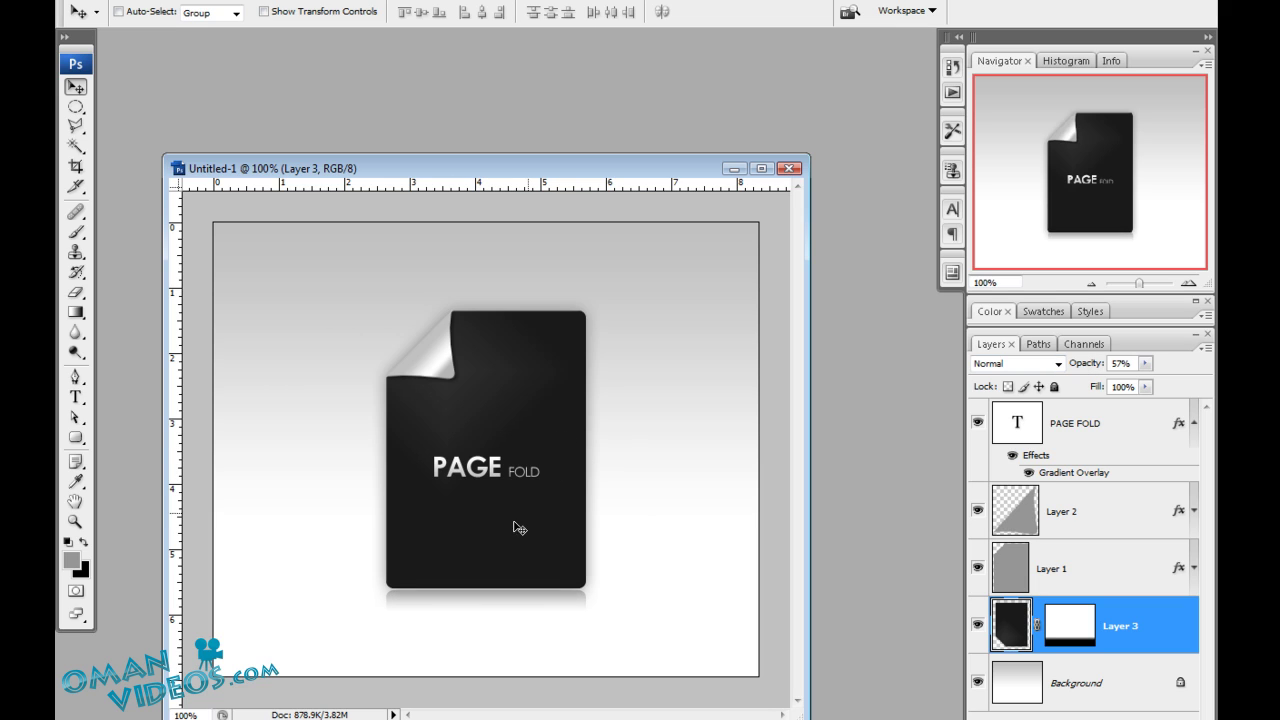
pyautogui.click(1092, 704)
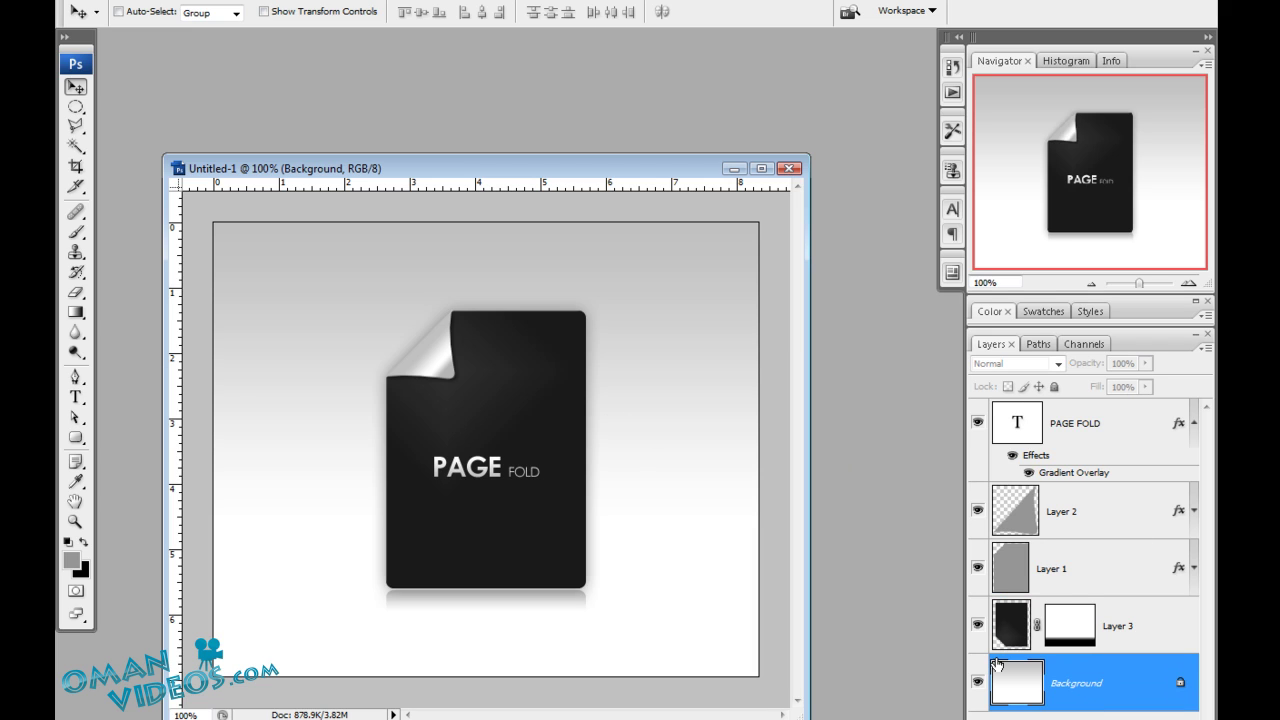